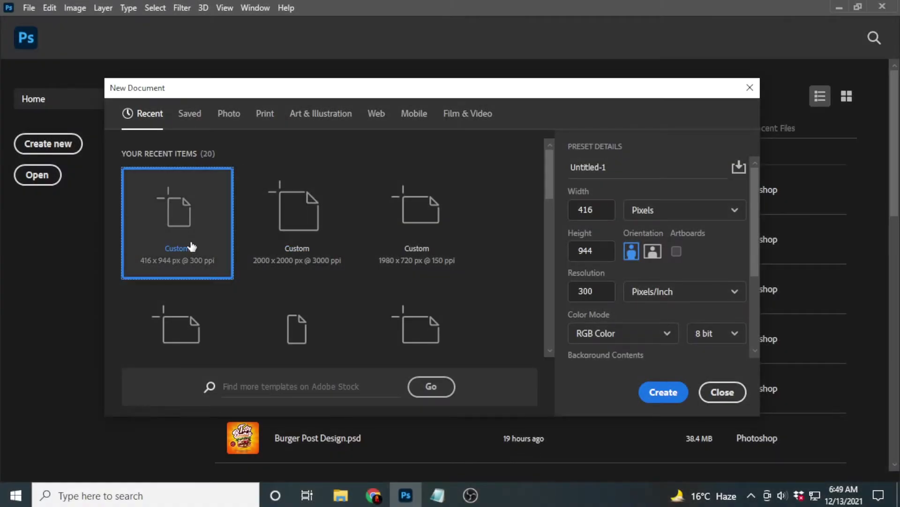
- Check width 416, height 944 and resolution 300 px/inch, then create the RGB document
{"action": "double_click", "coordinate": [593, 213]}
{"action": "key", "text": "Tab"}
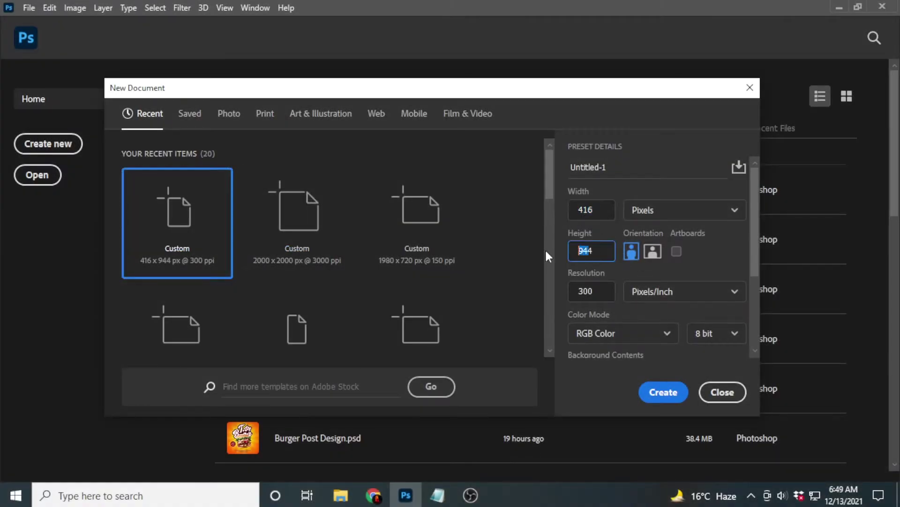
{"action": "key", "text": "Tab"}
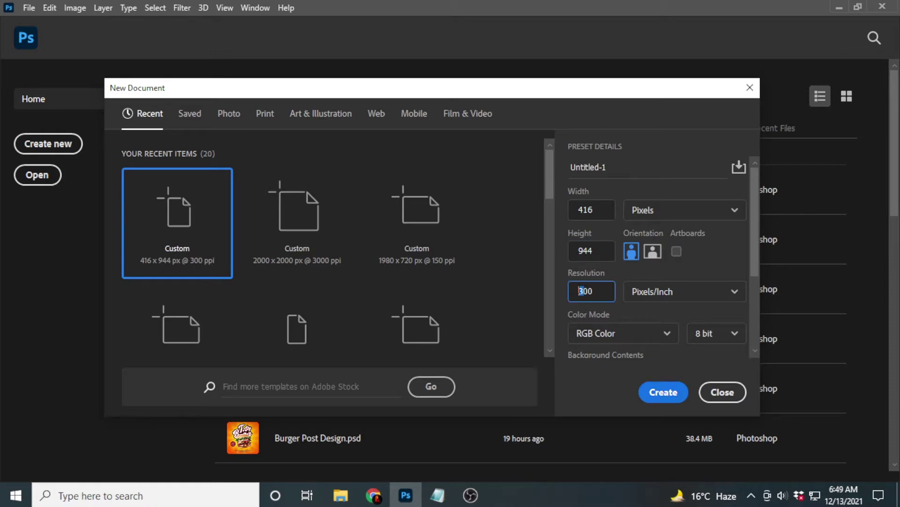
{"action": "double_click", "coordinate": [598, 290]}
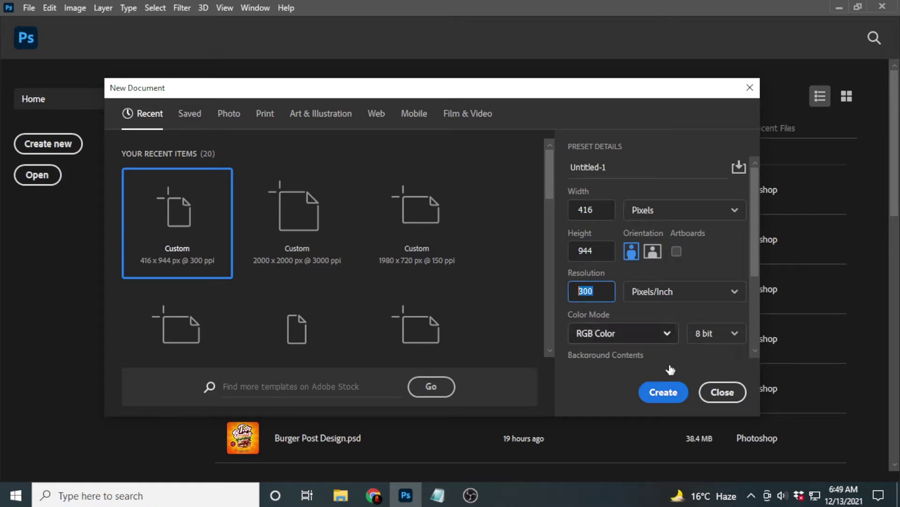
{"action": "left_click", "coordinate": [663, 392]}
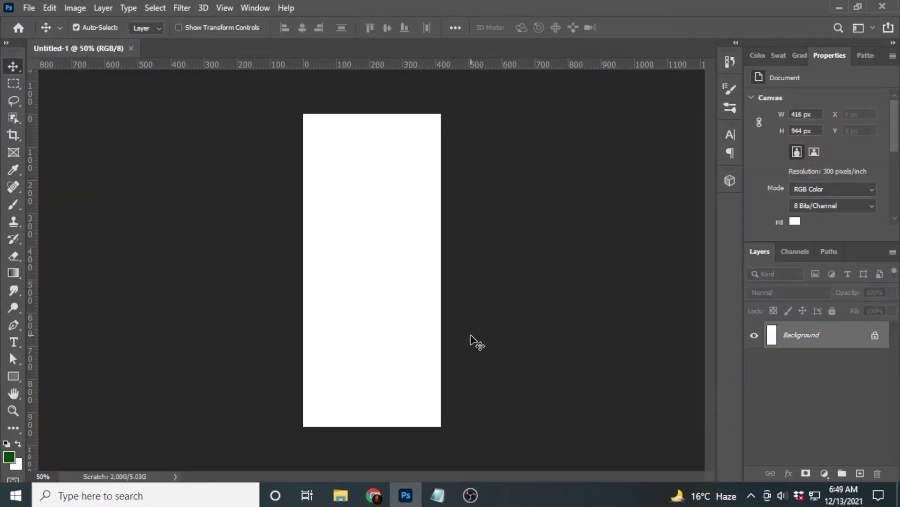
- Add a saturated golden-yellow Solid Color fill layer (Color Fill 1) over the whole canvas
{"action": "left_click", "coordinate": [824, 472]}
{"action": "left_click", "coordinate": [819, 237]}
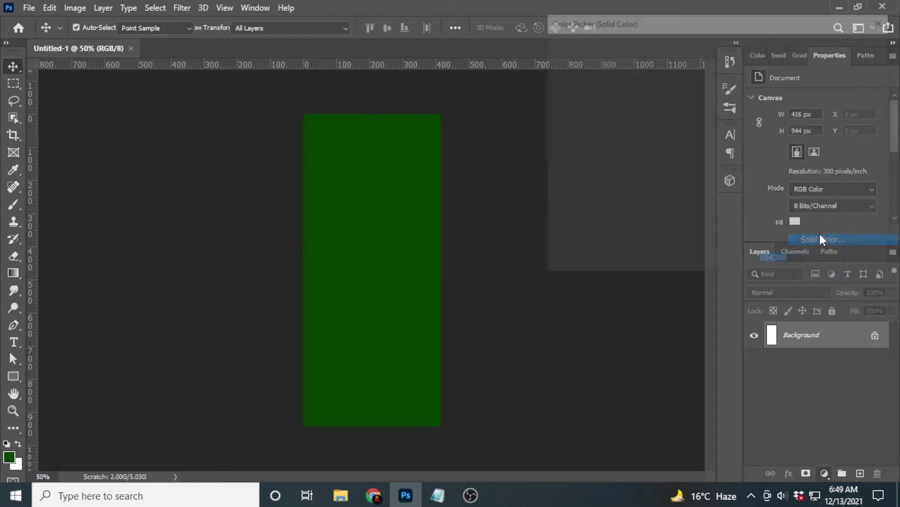
{"action": "left_click_drag", "start_coordinate": [730, 178], "coordinate": [732, 192]}
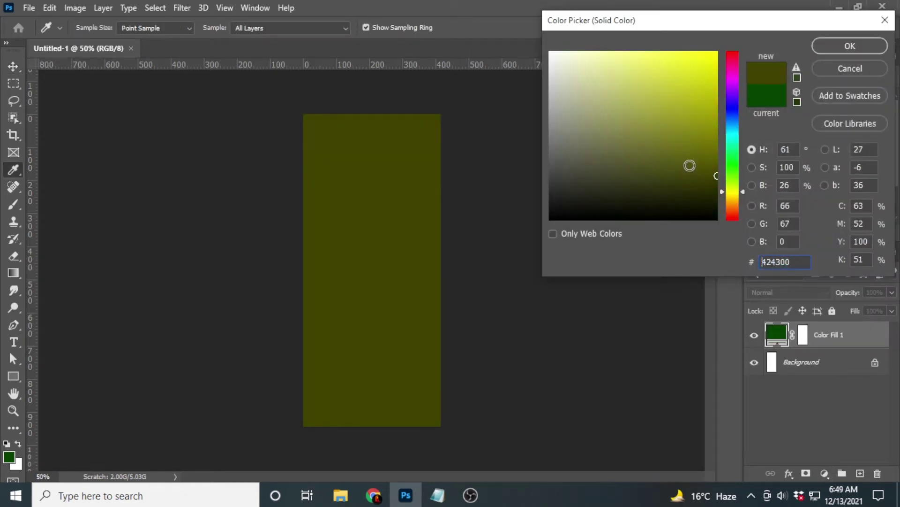
{"action": "left_click_drag", "start_coordinate": [690, 164], "coordinate": [692, 31]}
{"action": "left_click_drag", "start_coordinate": [740, 199], "coordinate": [742, 199]}
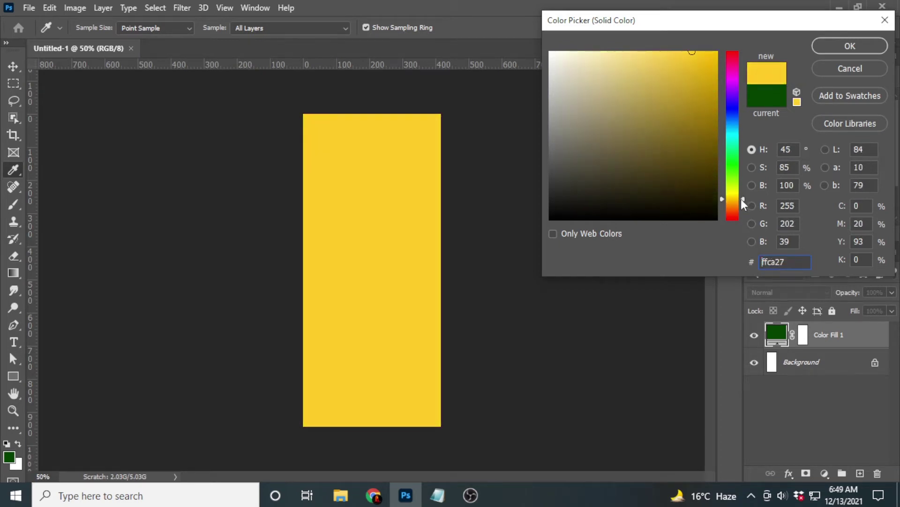
{"action": "left_click_drag", "start_coordinate": [693, 58], "coordinate": [713, 38]}
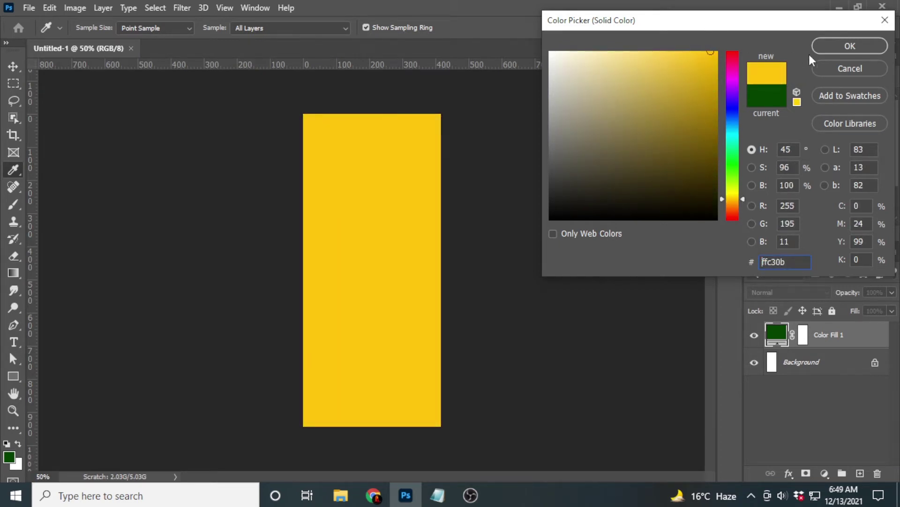
{"action": "left_click_drag", "start_coordinate": [738, 198], "coordinate": [738, 199]}
{"action": "left_click", "coordinate": [855, 45]}
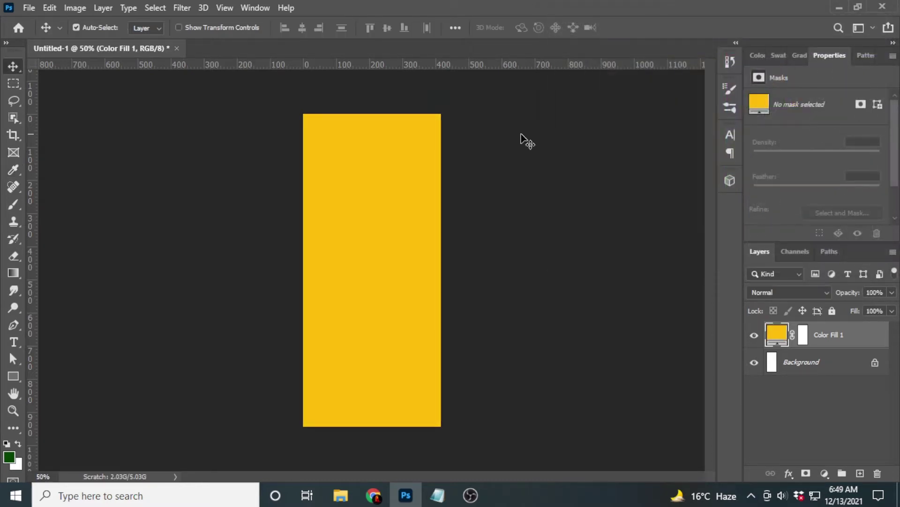
- Place the pngegg (63) oranges image as an embedded object
{"action": "left_click", "coordinate": [30, 8]}
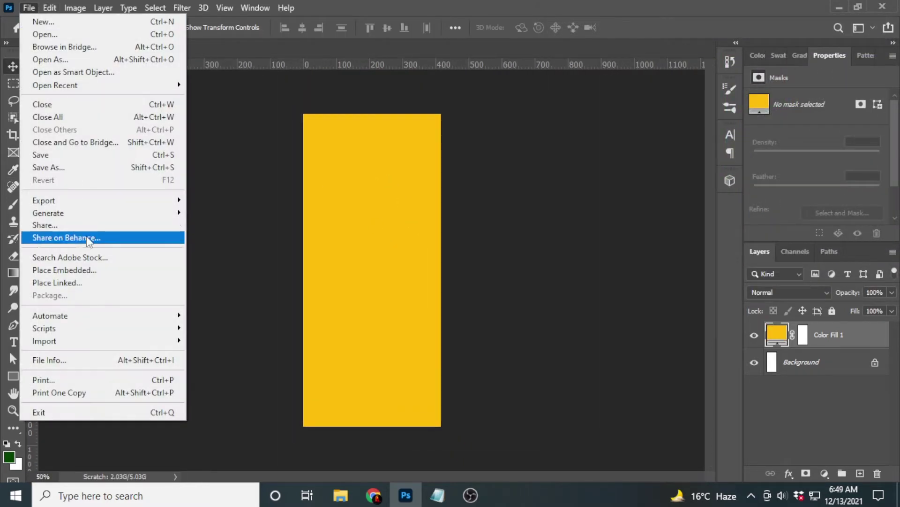
{"action": "left_click", "coordinate": [88, 269]}
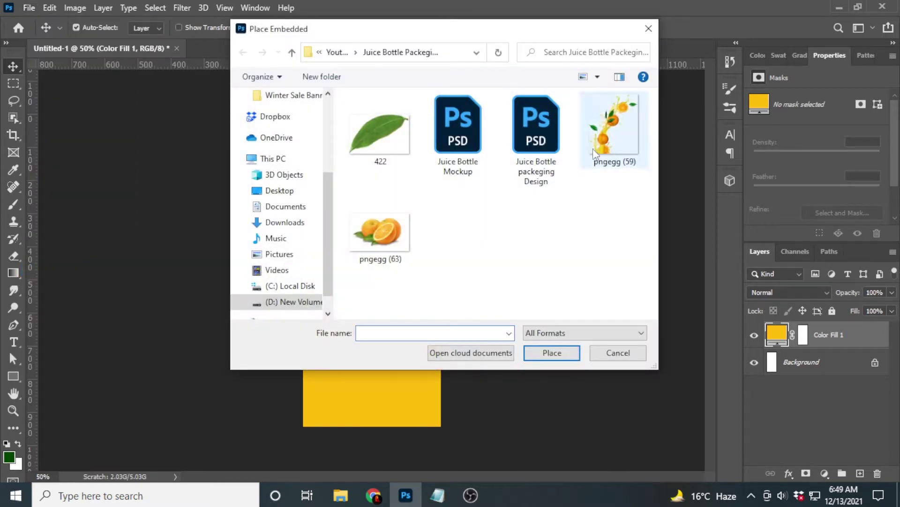
{"action": "left_click", "coordinate": [375, 244]}
{"action": "left_click", "coordinate": [558, 359]}
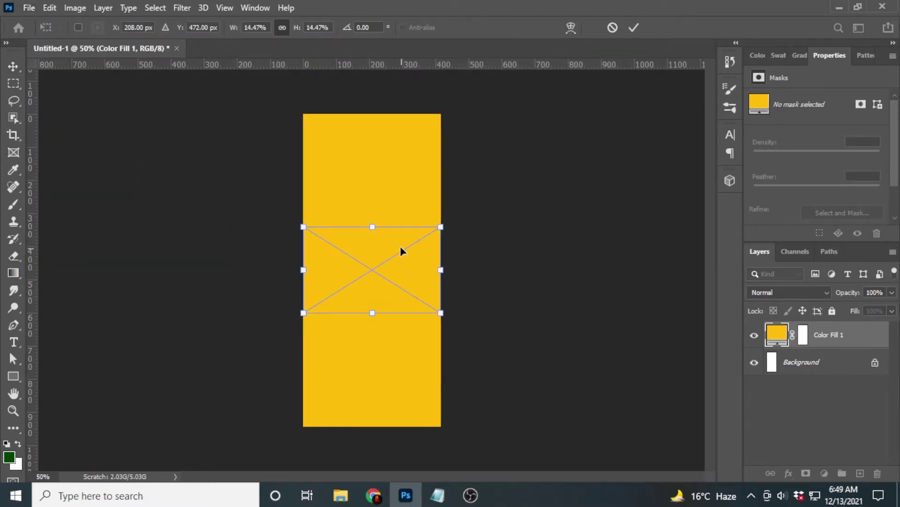
- Resize the oranges image to the label's width, centre it and commit the transform
{"action": "left_click_drag", "start_coordinate": [374, 227], "coordinate": [383, 232]}
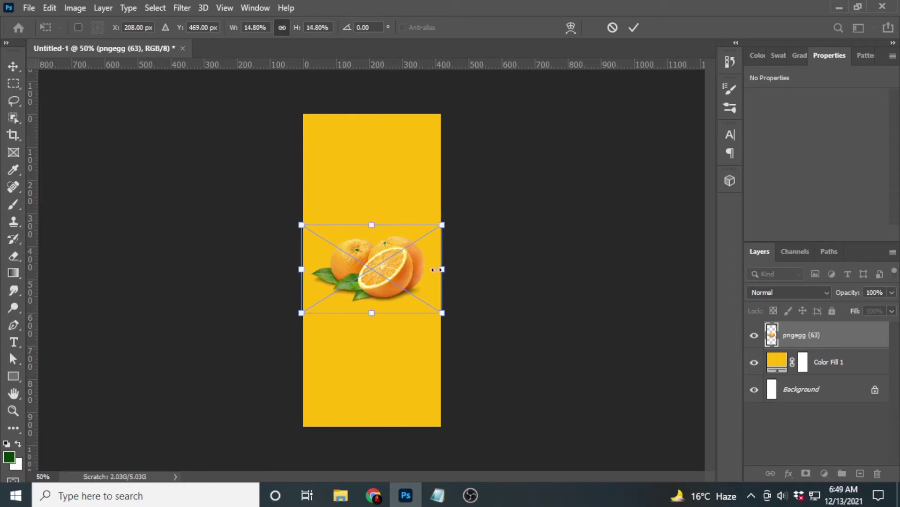
{"action": "left_click_drag", "start_coordinate": [302, 269], "coordinate": [304, 270]}
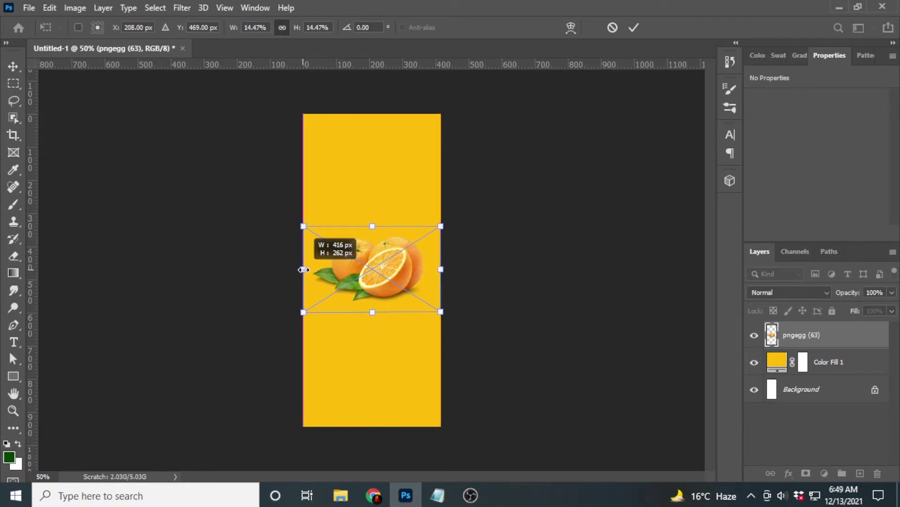
{"action": "left_click_drag", "start_coordinate": [363, 267], "coordinate": [365, 270]}
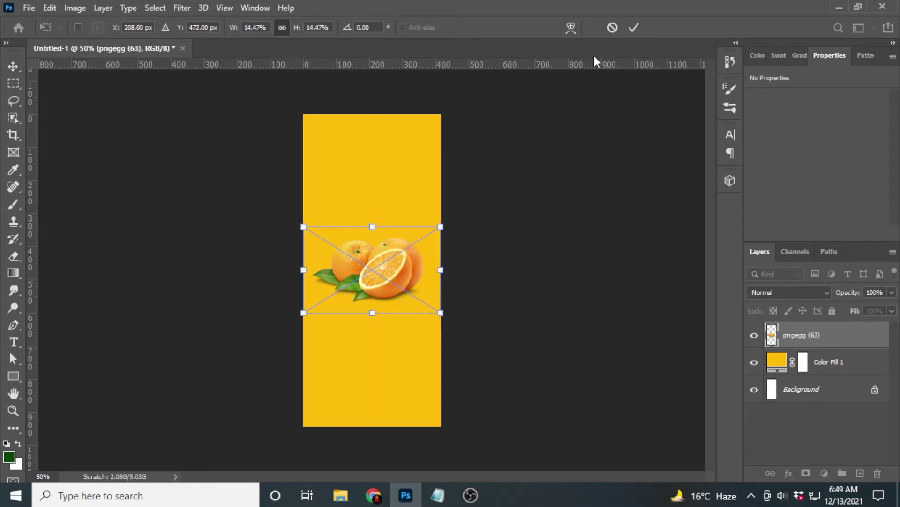
{"action": "left_click", "coordinate": [634, 28]}
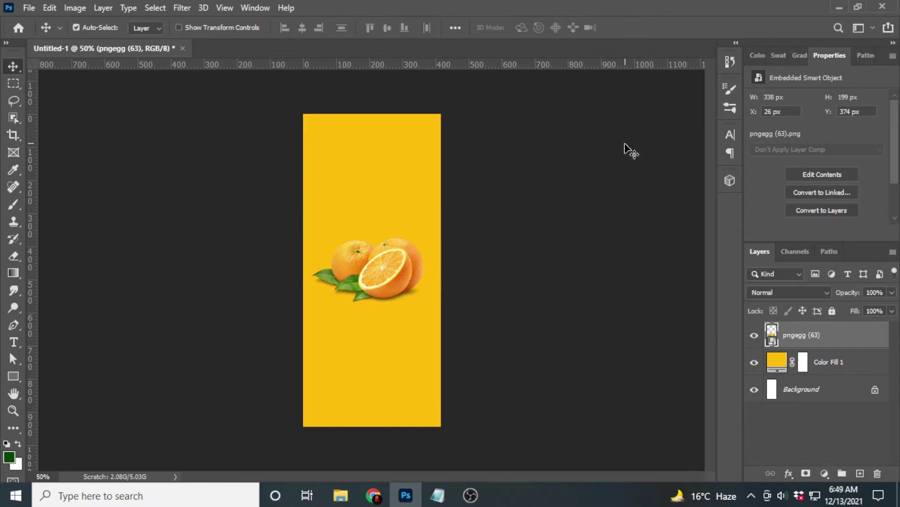
- Create a text layer near the top containing 'Orange Juice' copied from the notes
{"action": "key", "text": "t"}
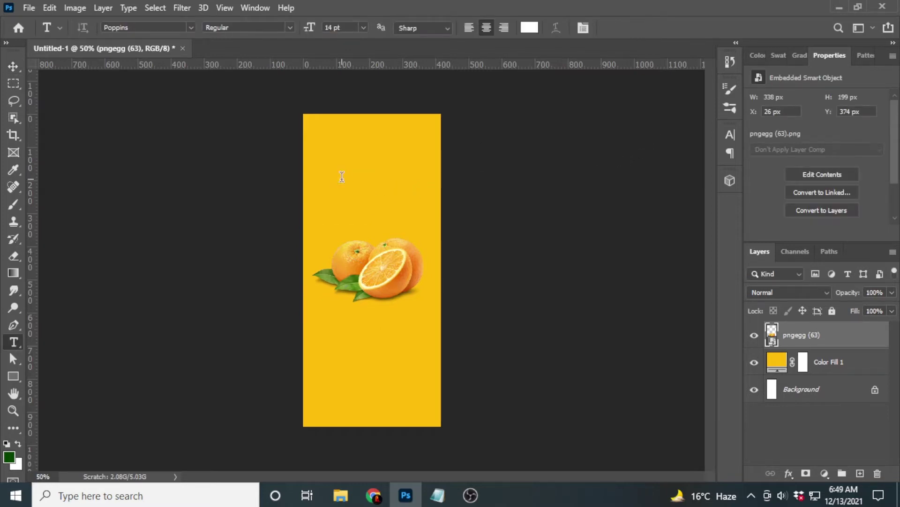
{"action": "left_click", "coordinate": [342, 177]}
{"action": "left_click", "coordinate": [437, 494]}
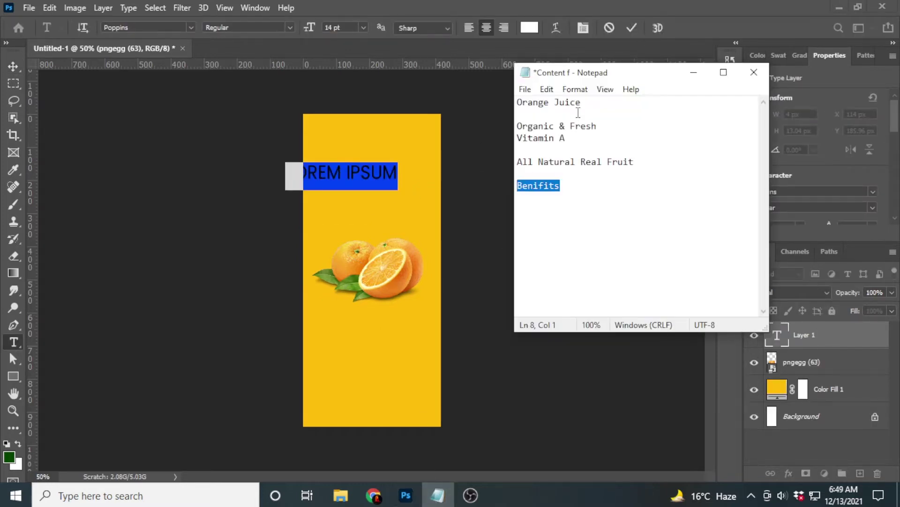
{"action": "left_click_drag", "start_coordinate": [583, 103], "coordinate": [508, 105]}
{"action": "key", "text": "ctrl+c"}
{"action": "left_click", "coordinate": [513, 90]}
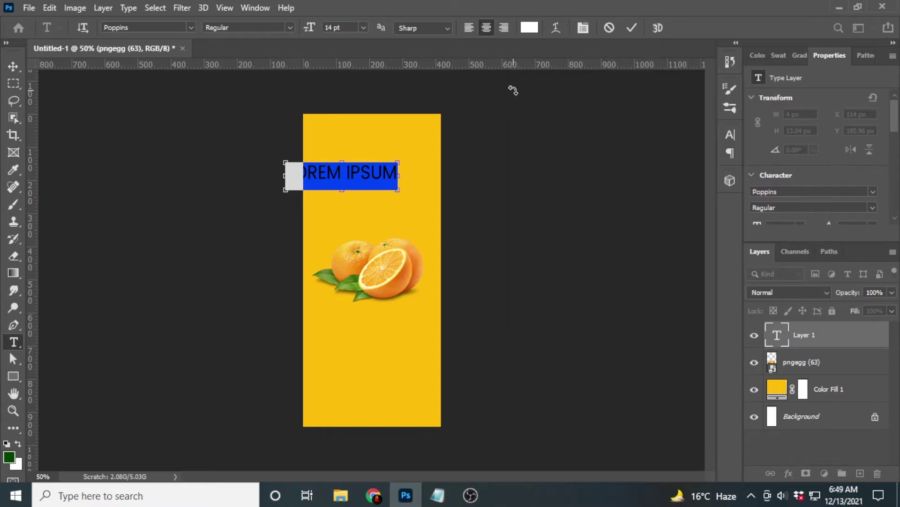
{"action": "right_click", "coordinate": [356, 173]}
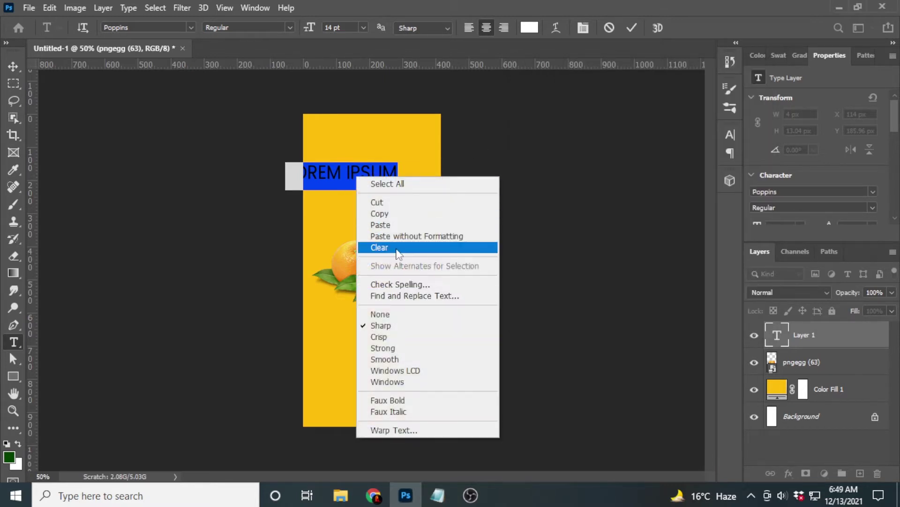
{"action": "left_click", "coordinate": [403, 224]}
{"action": "left_click", "coordinate": [631, 27]}
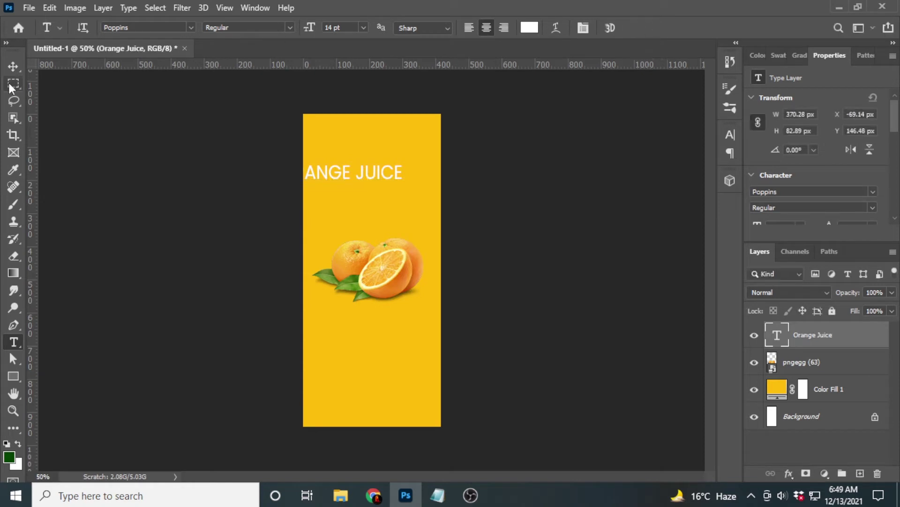
- Move the title to the top centre, set it in Oh Chewy and turn off All Caps
{"action": "left_click", "coordinate": [13, 67]}
{"action": "left_click_drag", "start_coordinate": [328, 175], "coordinate": [351, 168]}
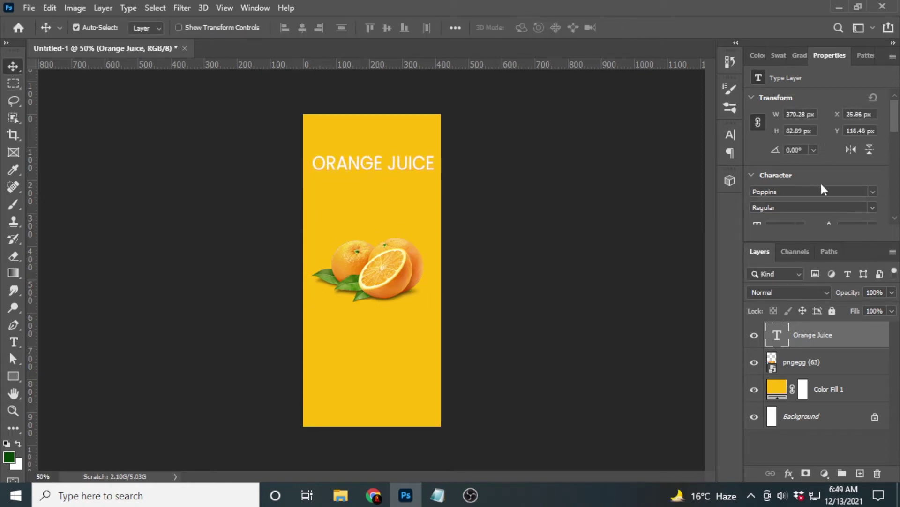
{"action": "left_click", "coordinate": [872, 193]}
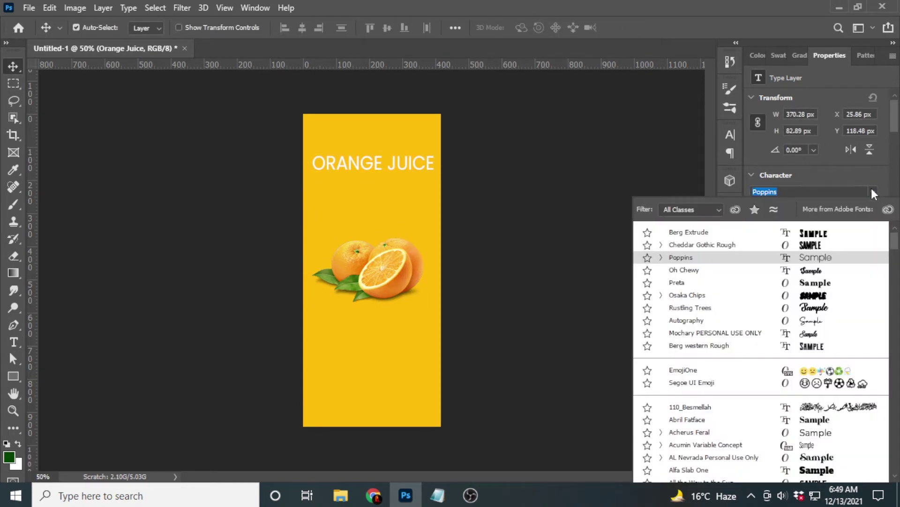
{"action": "left_click", "coordinate": [843, 274]}
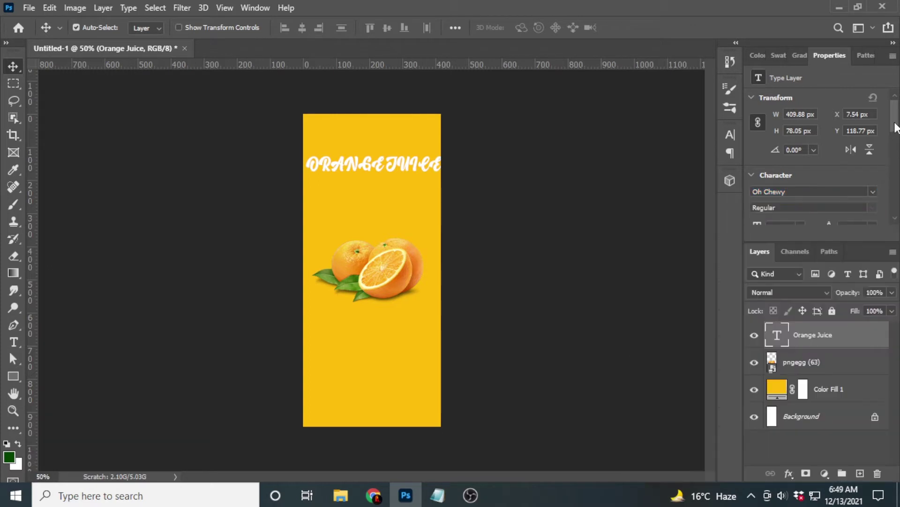
{"action": "left_click_drag", "start_coordinate": [896, 127], "coordinate": [896, 168]}
{"action": "scroll", "coordinate": [774, 187], "scroll_direction": "down", "scroll_amount": 3}
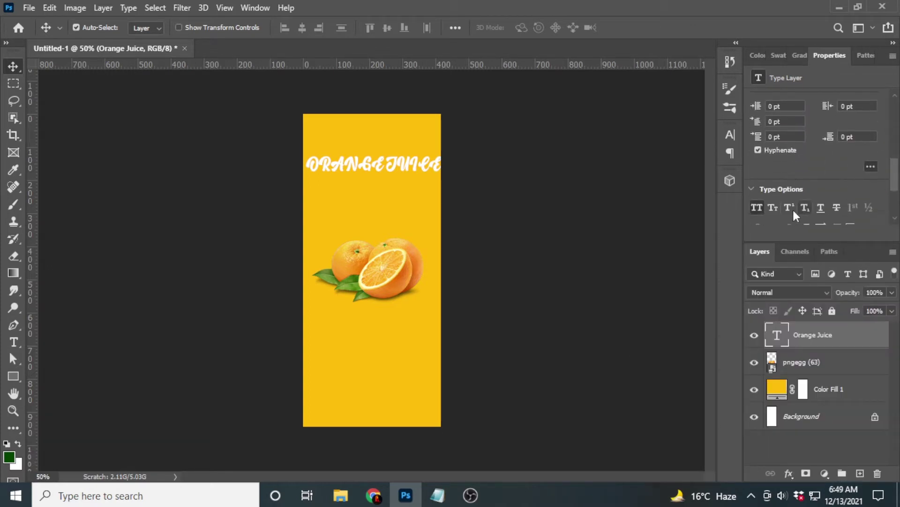
{"action": "left_click", "coordinate": [757, 207]}
{"action": "key", "text": "ctrl+plus"}
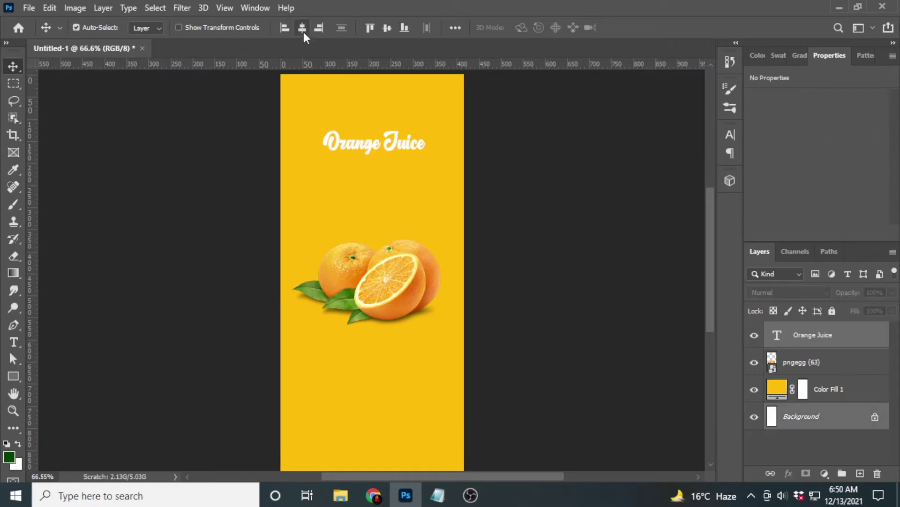
- Scale the Orange Juice title to about 137% and centre it horizontally
{"action": "left_click", "coordinate": [569, 166], "text": "ctrl"}
{"action": "left_click", "coordinate": [385, 149], "text": "ctrl"}
{"action": "key", "text": "ctrl+t"}
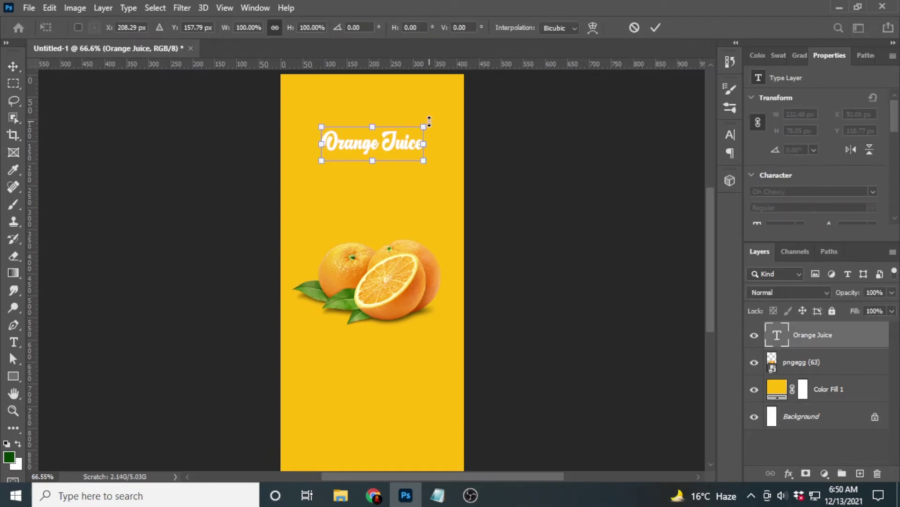
{"action": "left_click_drag", "start_coordinate": [424, 130], "coordinate": [441, 109]}
{"action": "left_click_drag", "start_coordinate": [399, 143], "coordinate": [398, 150]}
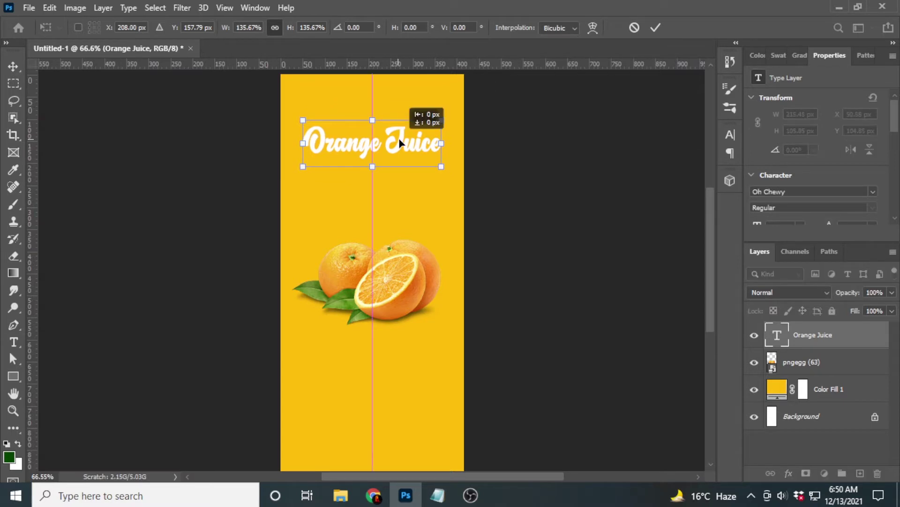
{"action": "key", "text": "Return"}
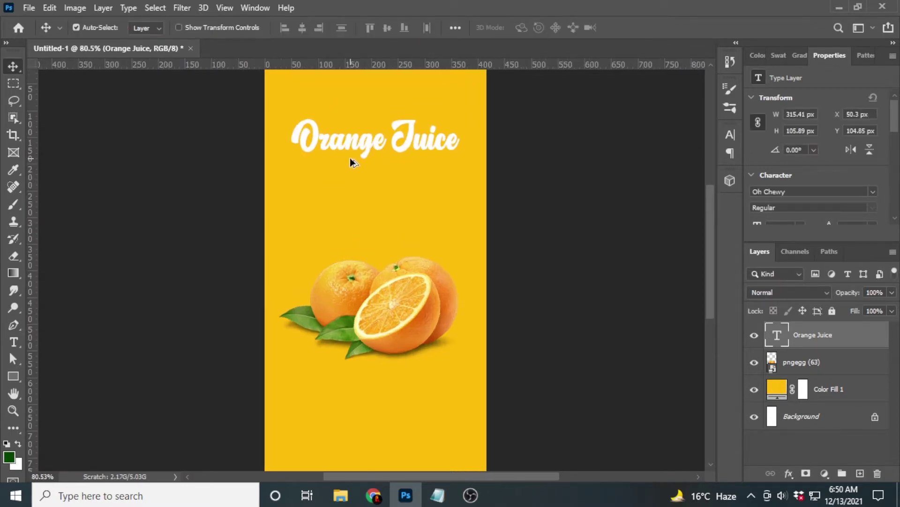
- Bring the Notepad file with the label wording back to the front
{"action": "scroll", "coordinate": [357, 155], "scroll_direction": "down", "scroll_amount": 2}
{"action": "scroll", "coordinate": [361, 141], "scroll_direction": "up", "scroll_amount": 1}
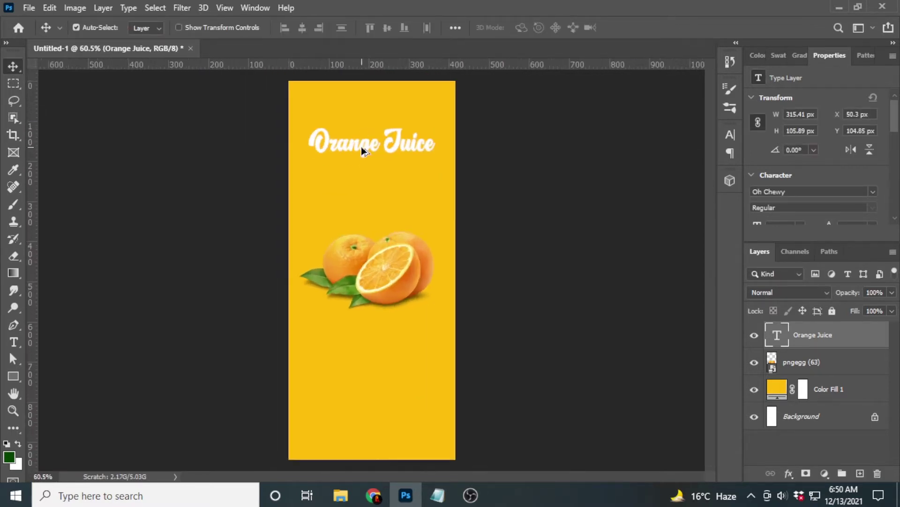
{"action": "scroll", "coordinate": [361, 150], "scroll_direction": "up", "scroll_amount": 1}
{"action": "scroll", "coordinate": [338, 157], "scroll_direction": "up", "scroll_amount": 2}
{"action": "scroll", "coordinate": [338, 153], "scroll_direction": "down", "scroll_amount": 2}
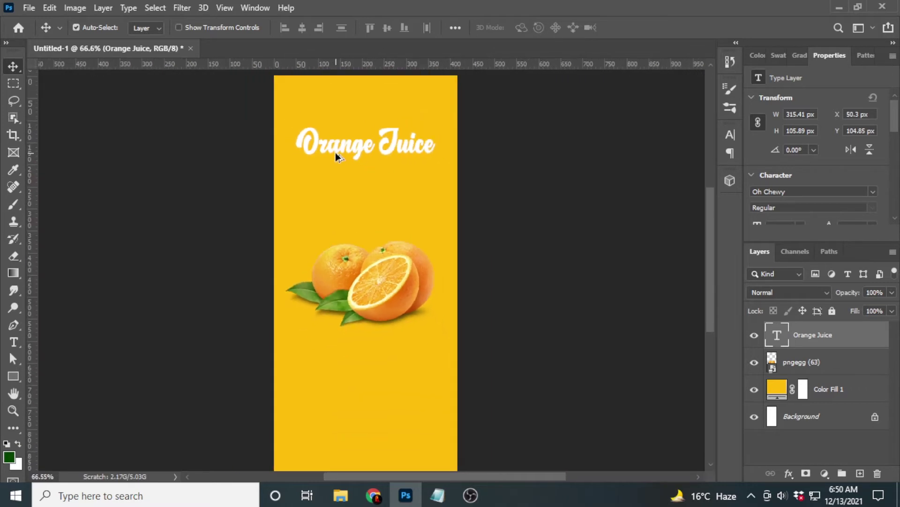
{"action": "scroll", "coordinate": [338, 153], "scroll_direction": "up", "scroll_amount": 1}
{"action": "left_click", "coordinate": [438, 495]}
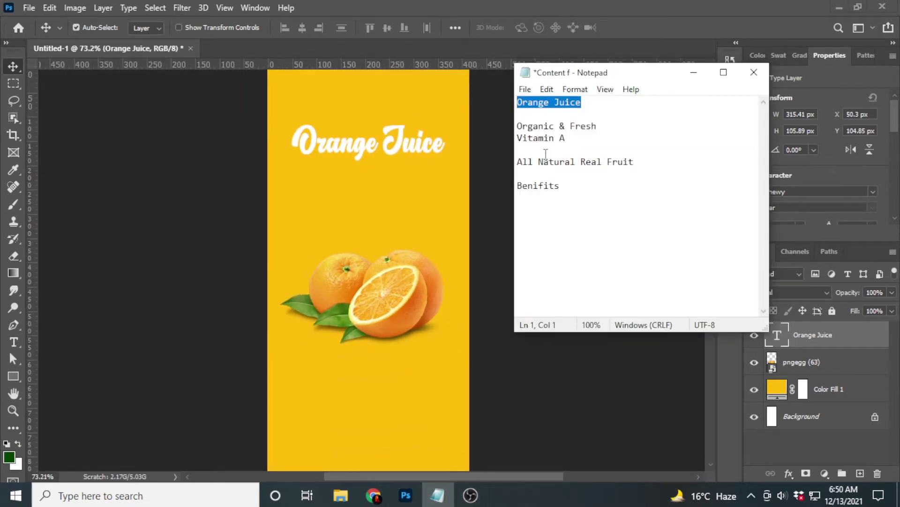
- Paste 'Organic & Fresh' from the notes as a new text layer below the title
{"action": "left_click_drag", "start_coordinate": [600, 127], "coordinate": [504, 126]}
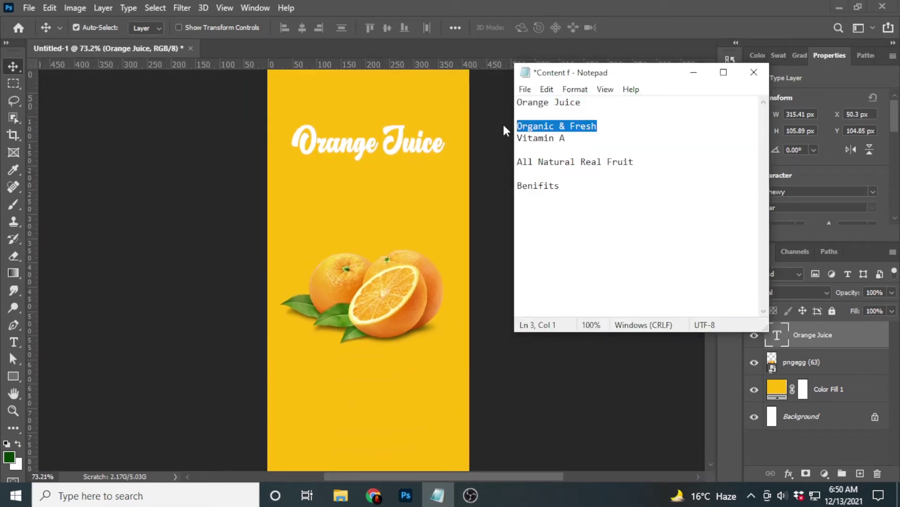
{"action": "left_click", "coordinate": [520, 12]}
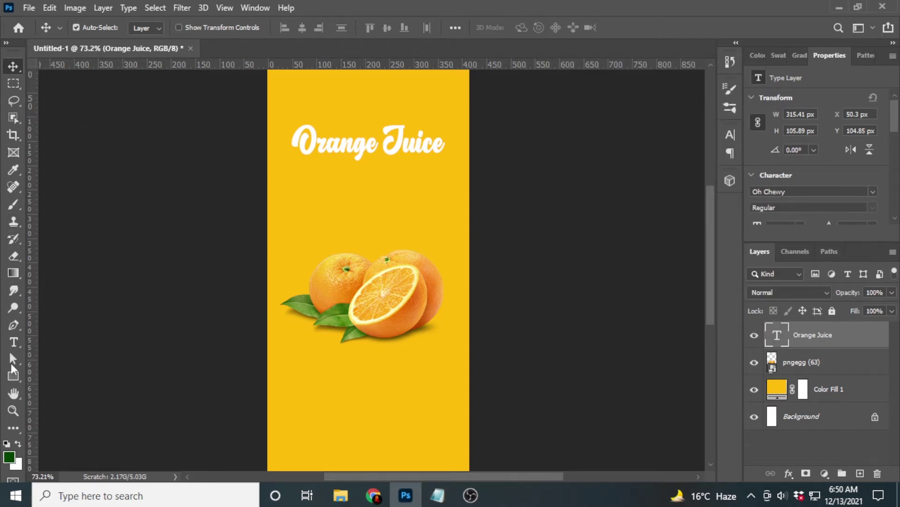
{"action": "left_click", "coordinate": [13, 342]}
{"action": "left_click", "coordinate": [352, 202]}
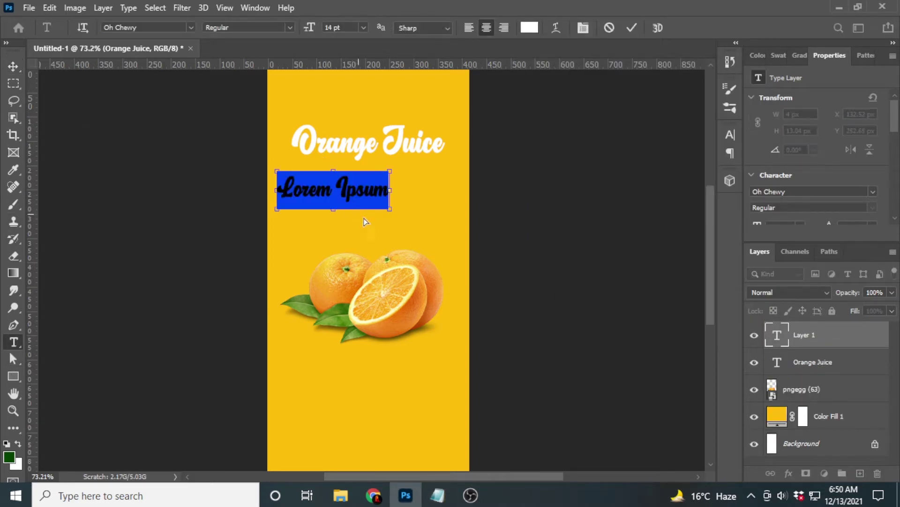
{"action": "type", "text": "Organic & Fresh"}
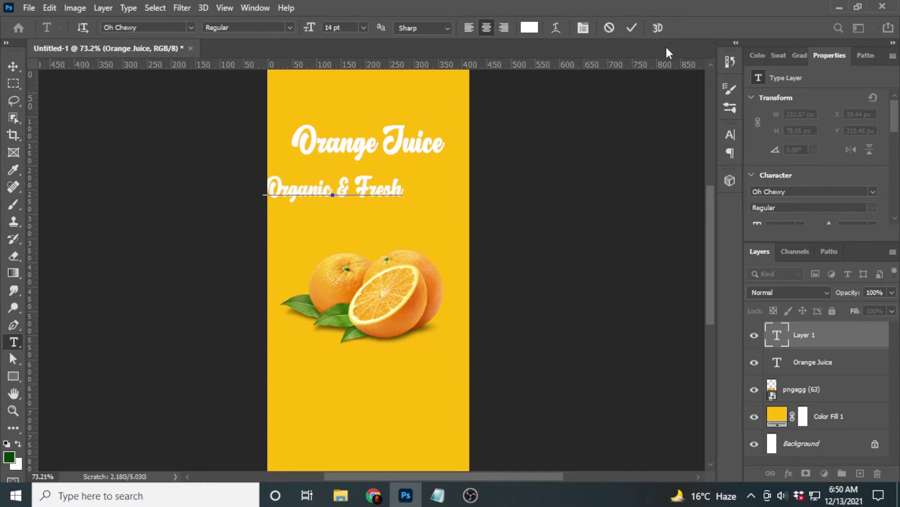
{"action": "left_click", "coordinate": [631, 29]}
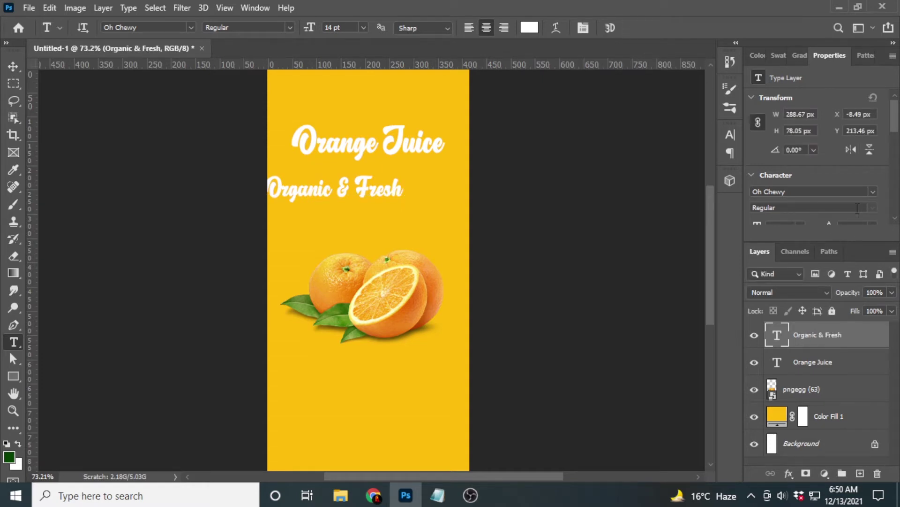
- Set Organic & Fresh in Poppins at 9 pt
{"action": "left_click", "coordinate": [873, 191]}
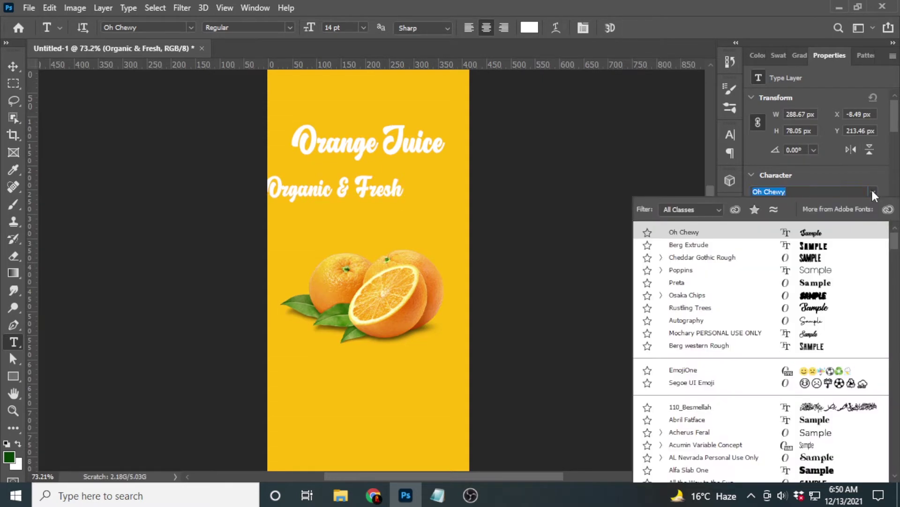
{"action": "left_click", "coordinate": [828, 271]}
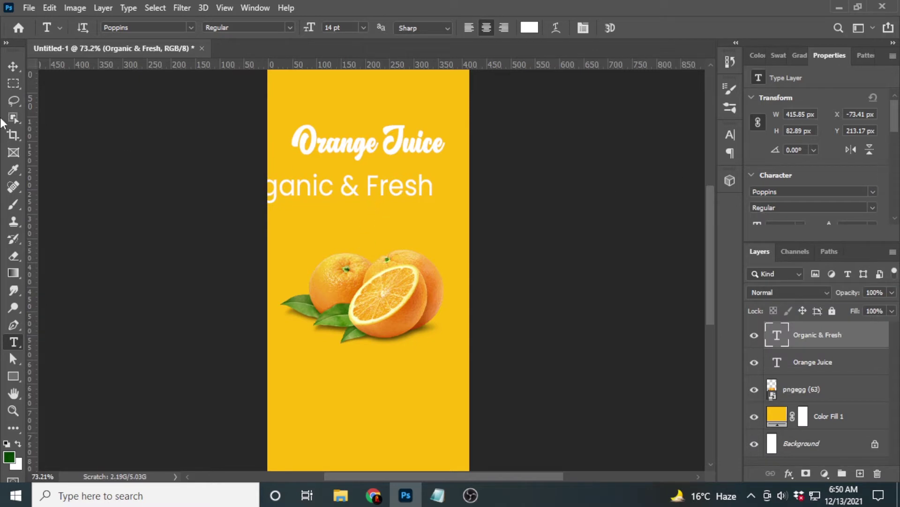
{"action": "left_click", "coordinate": [16, 70]}
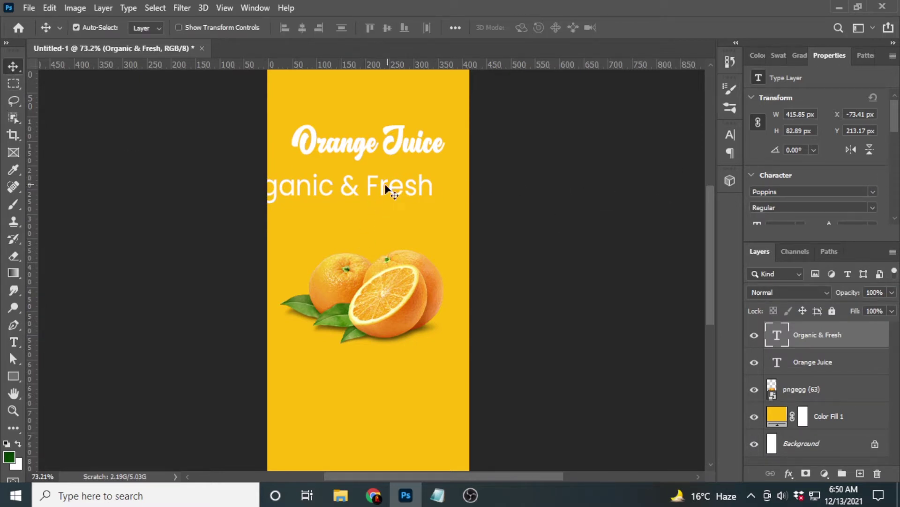
{"action": "left_click_drag", "start_coordinate": [386, 189], "coordinate": [426, 179]}
{"action": "scroll", "coordinate": [791, 208], "scroll_direction": "down", "scroll_amount": 1}
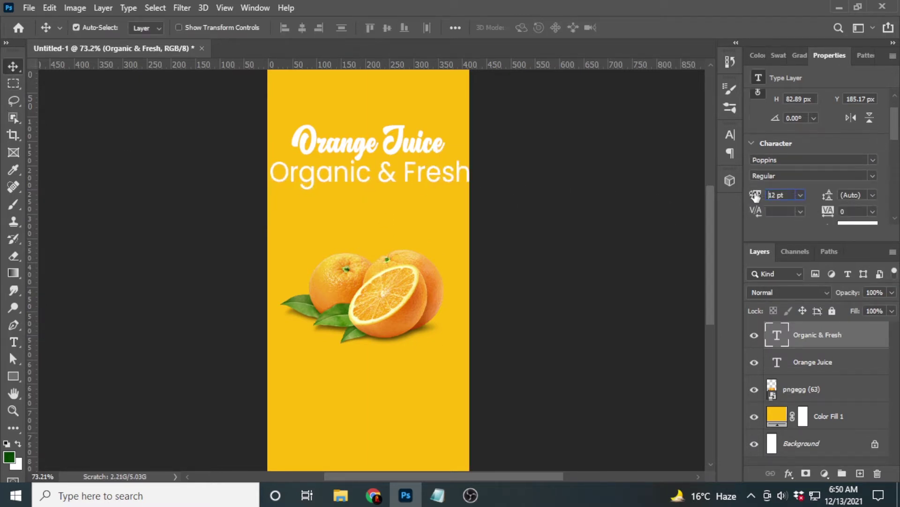
{"action": "left_click_drag", "start_coordinate": [755, 196], "coordinate": [753, 193]}
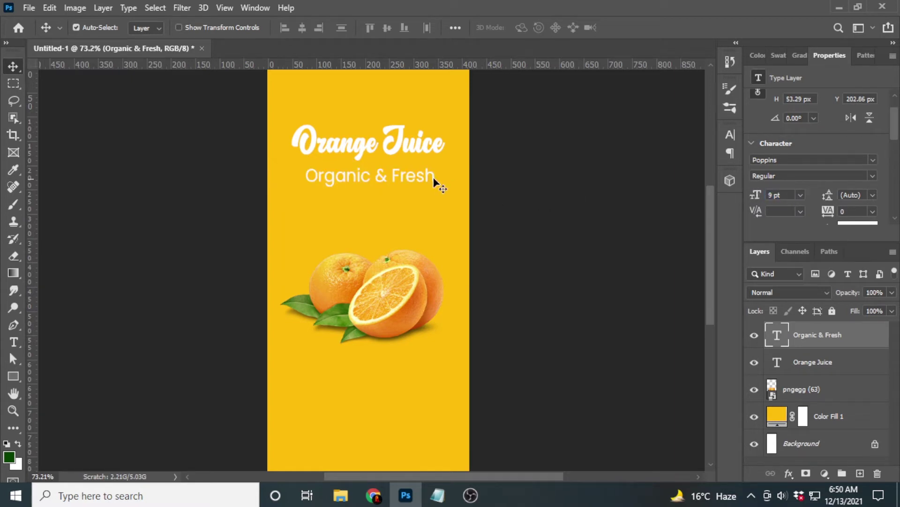
- Position Organic & Fresh just under the title, nudging the title up slightly
{"action": "left_click_drag", "start_coordinate": [401, 176], "coordinate": [400, 189]}
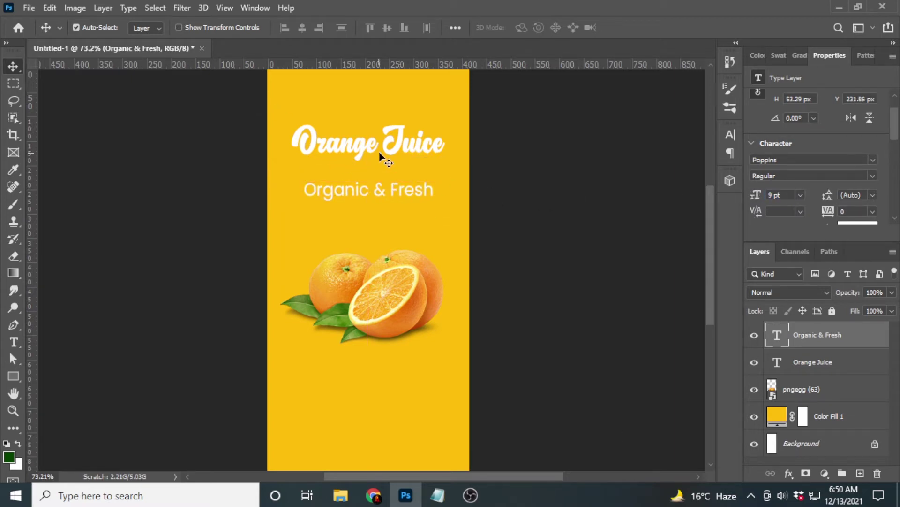
{"action": "left_click_drag", "start_coordinate": [380, 156], "coordinate": [380, 148]}
{"action": "left_click", "coordinate": [381, 193]}
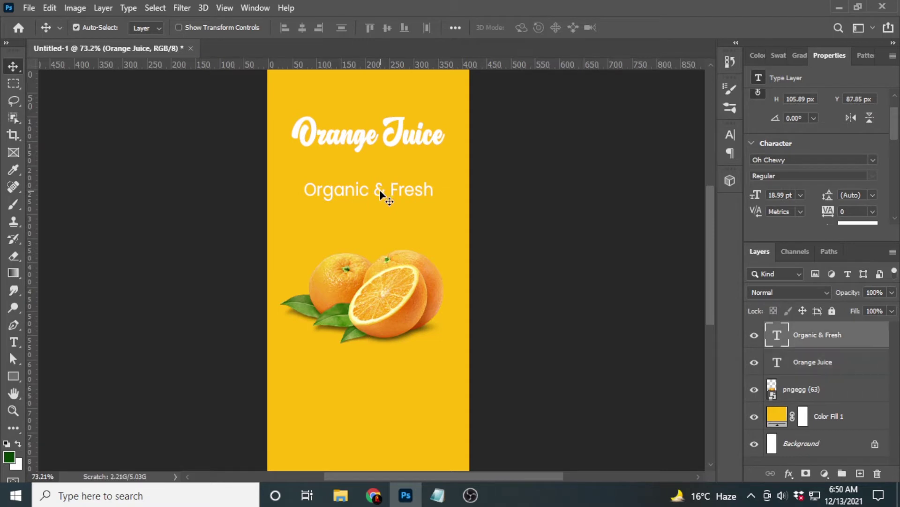
{"action": "left_click_drag", "start_coordinate": [380, 194], "coordinate": [381, 184]}
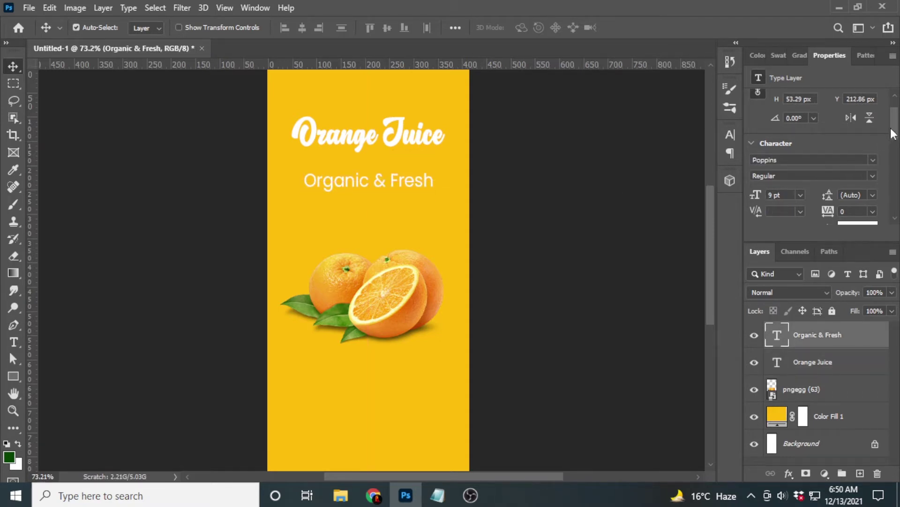
{"action": "scroll", "coordinate": [893, 134], "scroll_direction": "down", "scroll_amount": 1}
{"action": "scroll", "coordinate": [893, 133], "scroll_direction": "down", "scroll_amount": 1}
{"action": "scroll", "coordinate": [384, 170], "scroll_direction": "up", "scroll_amount": 2}
{"action": "scroll", "coordinate": [384, 171], "scroll_direction": "up", "scroll_amount": 2}
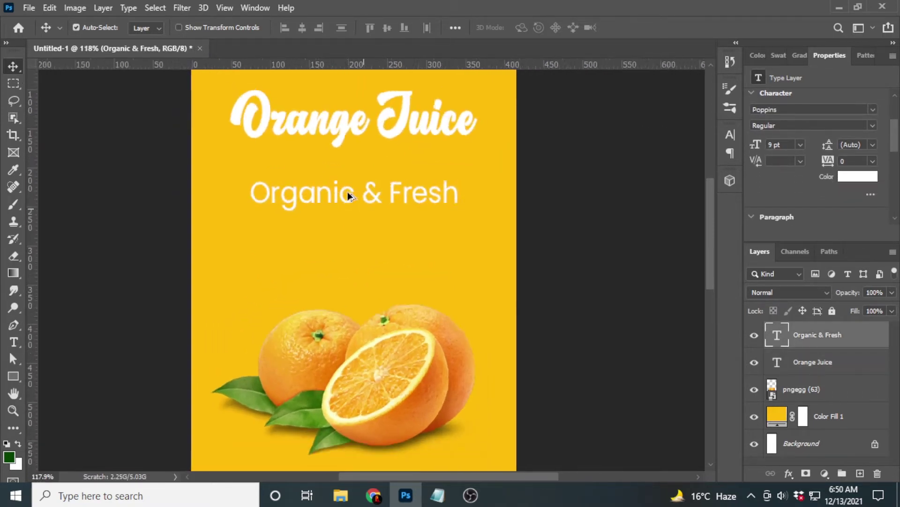
{"action": "scroll", "coordinate": [348, 191], "scroll_direction": "down", "scroll_amount": 1}
- Centre Organic & Fresh on the label's centre line with Free Transform
{"action": "key", "text": "ctrl+t"}
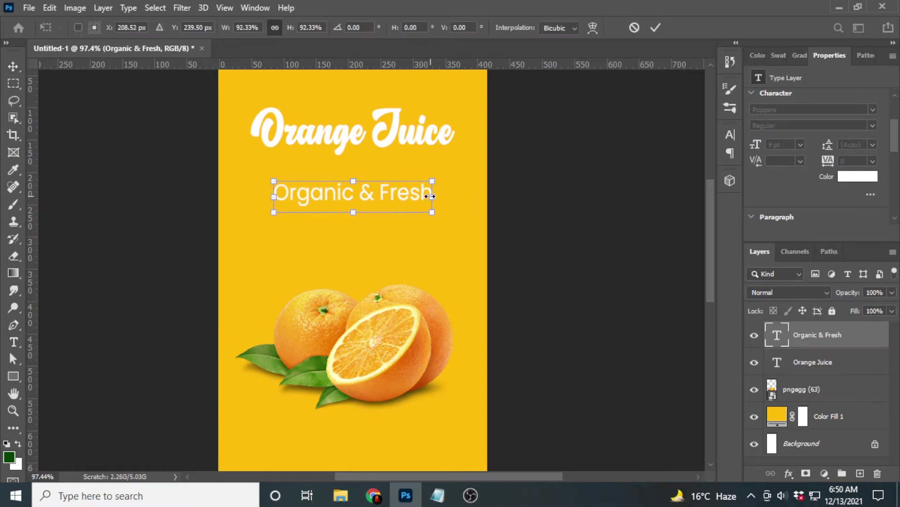
{"action": "left_click_drag", "start_coordinate": [398, 197], "coordinate": [398, 199]}
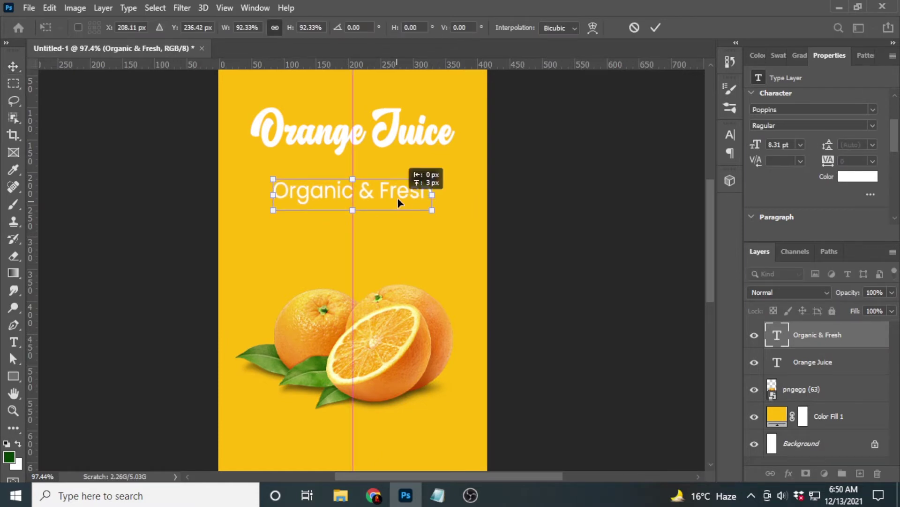
{"action": "left_click", "coordinate": [654, 29]}
{"action": "scroll", "coordinate": [431, 188], "scroll_direction": "down", "scroll_amount": 2}
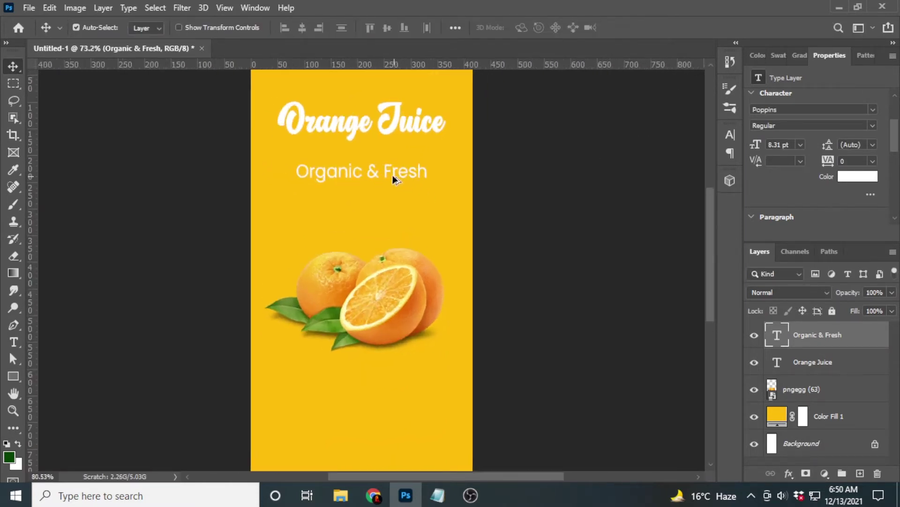
{"action": "scroll", "coordinate": [392, 176], "scroll_direction": "up", "scroll_amount": 2}
{"action": "left_click_drag", "start_coordinate": [374, 168], "coordinate": [374, 175]}
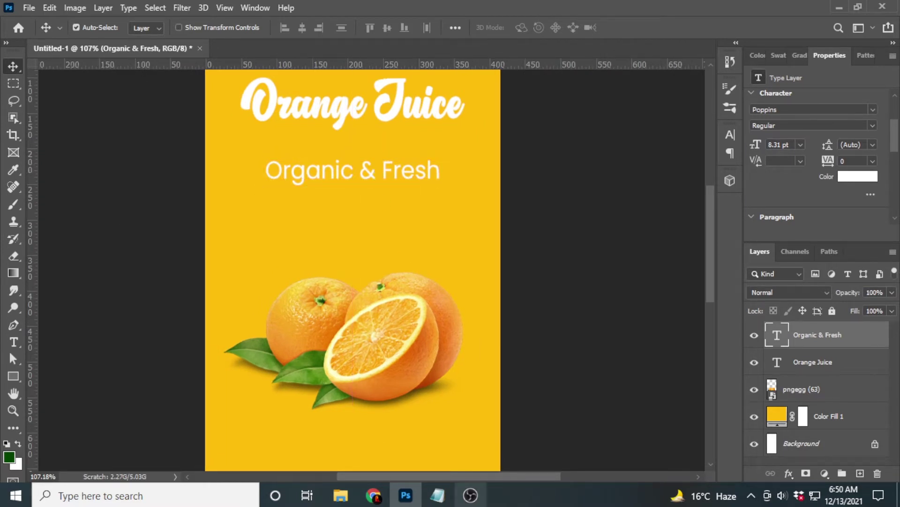
- Duplicate Organic & Fresh below itself and replace the copy's text with 'Vitamin A'
{"action": "left_click", "coordinate": [437, 495]}
{"action": "left_click_drag", "start_coordinate": [562, 137], "coordinate": [511, 137]}
{"action": "key", "text": "ctrl+c"}
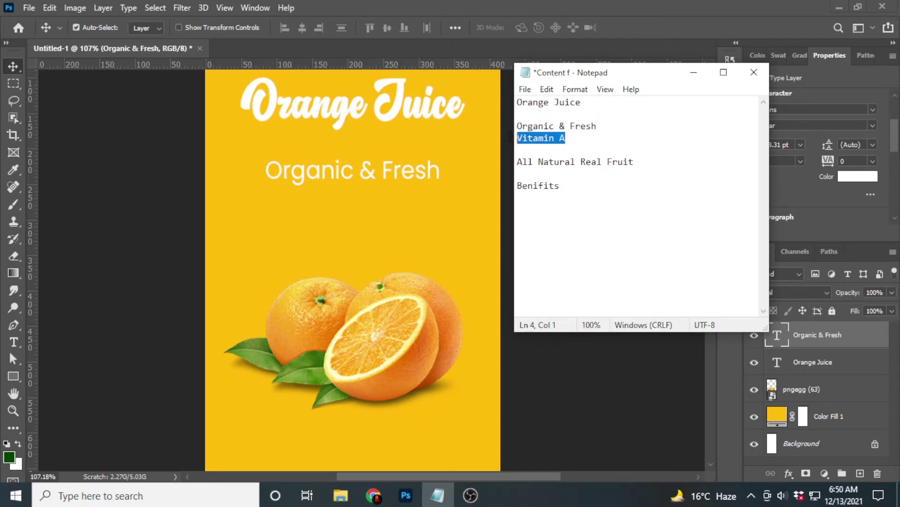
{"action": "left_click", "coordinate": [570, 5]}
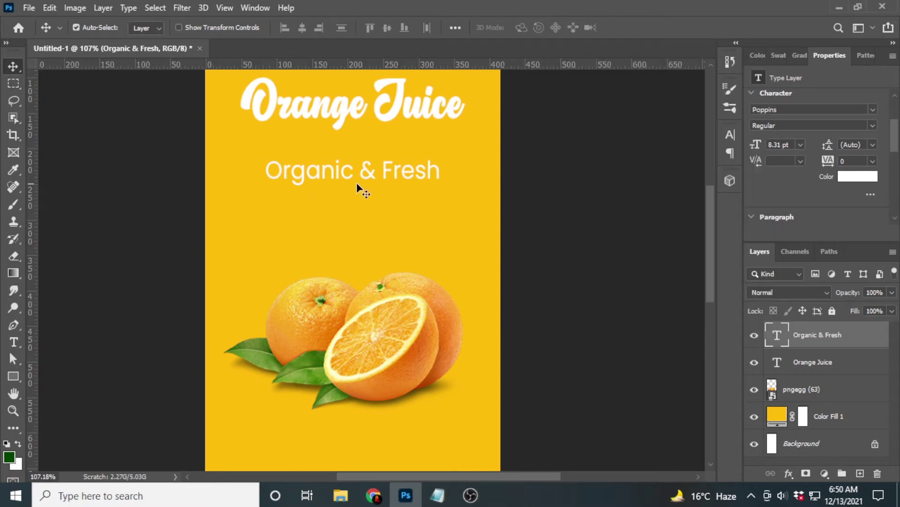
{"action": "left_click_drag", "start_coordinate": [366, 178], "coordinate": [366, 221]}
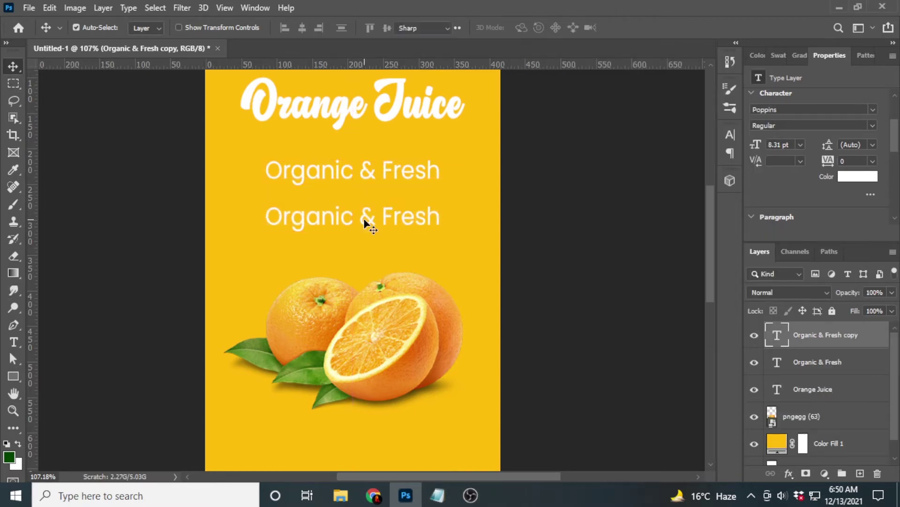
{"action": "double_click", "coordinate": [366, 222]}
{"action": "key", "text": "ctrl+v"}
{"action": "left_click", "coordinate": [631, 27]}
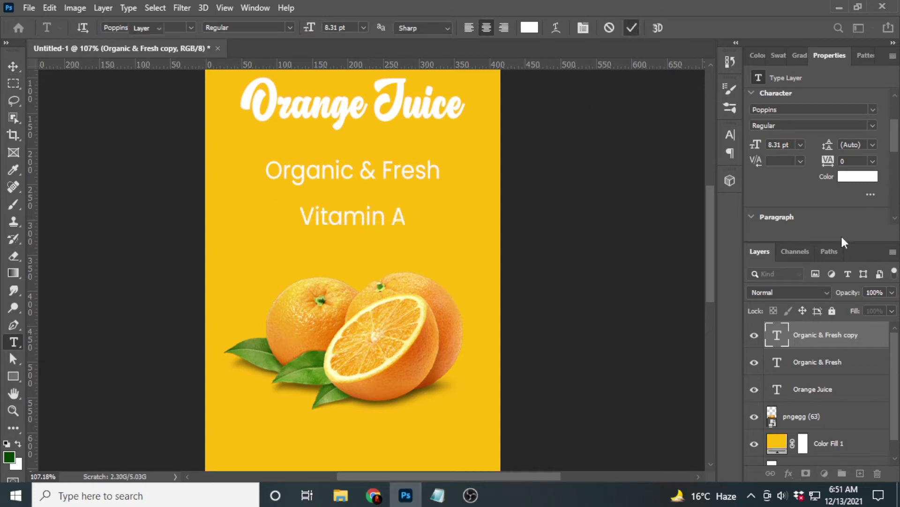
- Enable All Caps and move VITAMIN A up under Organic & Fresh
{"action": "key", "text": "v"}
{"action": "left_click_drag", "start_coordinate": [892, 155], "coordinate": [897, 173]}
{"action": "scroll", "coordinate": [769, 177], "scroll_direction": "down", "scroll_amount": 1}
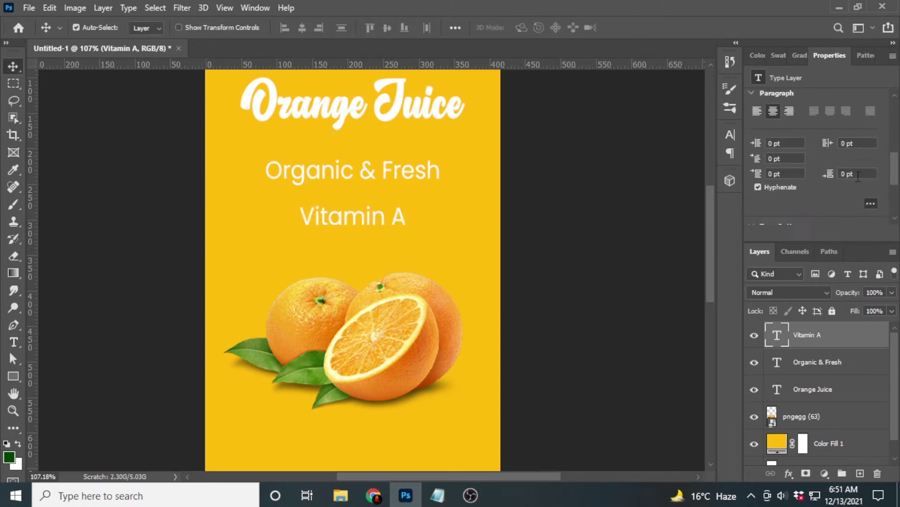
{"action": "scroll", "coordinate": [795, 182], "scroll_direction": "down", "scroll_amount": 3}
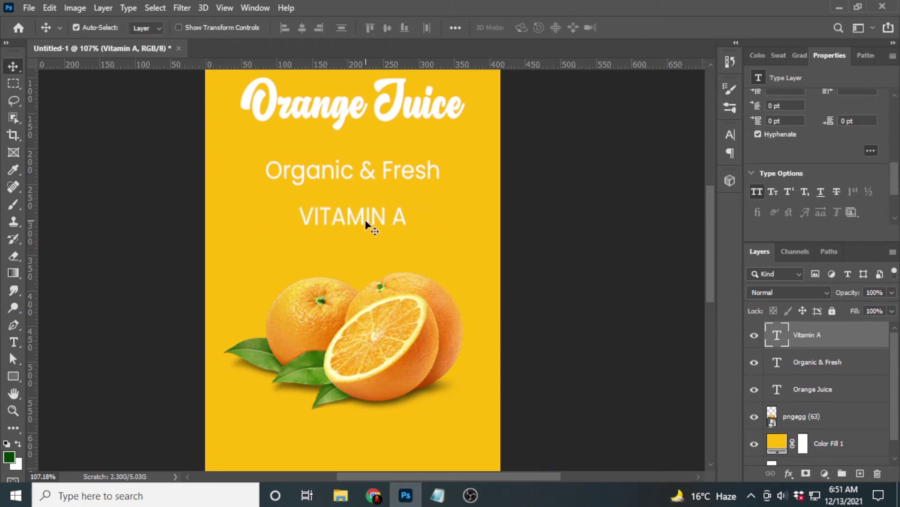
{"action": "left_click_drag", "start_coordinate": [365, 218], "coordinate": [390, 173]}
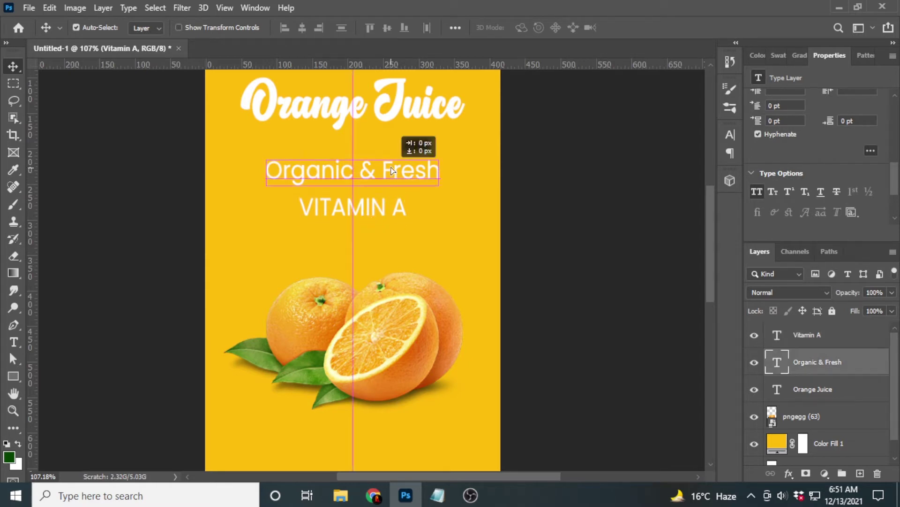
- Enlarge Organic & Fresh to about 116%
{"action": "key", "text": "t"}
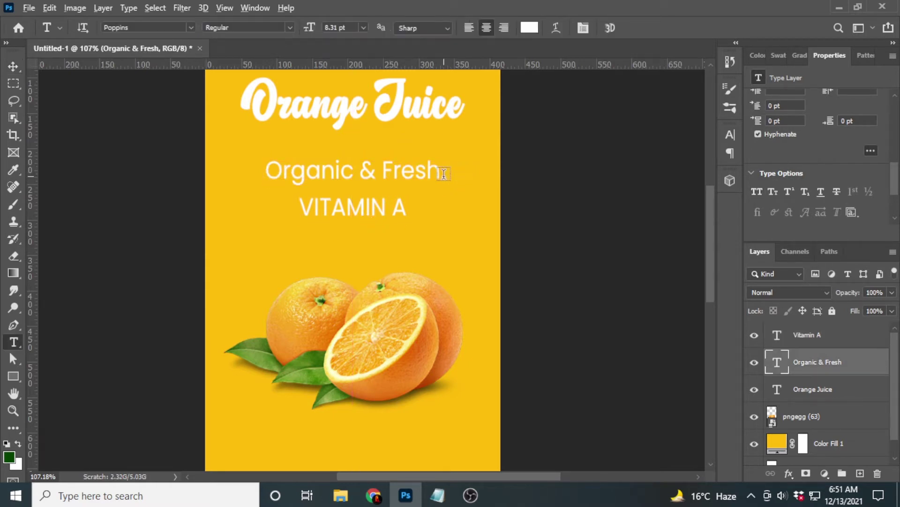
{"action": "left_click", "coordinate": [9, 70]}
{"action": "key", "text": "ctrl+t"}
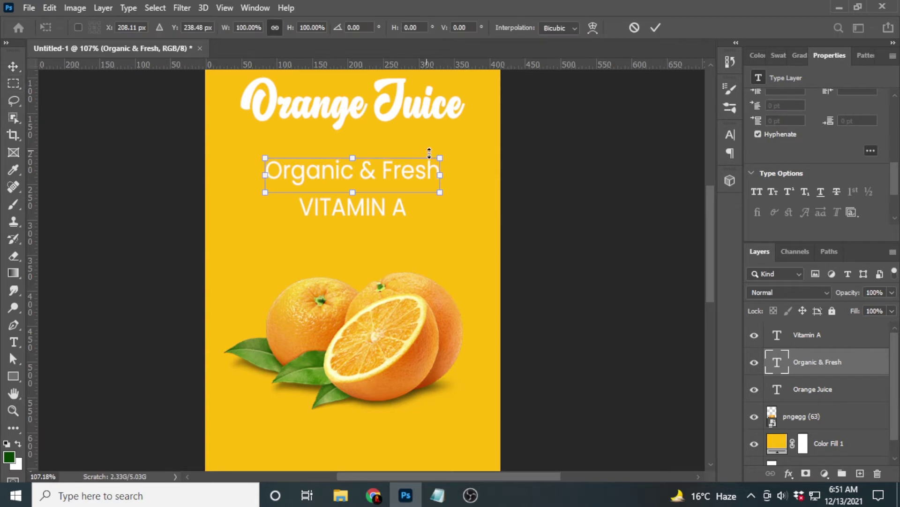
{"action": "mouse_move", "coordinate": [436, 174]}
{"action": "left_mouse_down"}
{"action": "mouse_move", "coordinate": [454, 174]}
{"action": "mouse_move", "coordinate": [403, 164]}
{"action": "left_mouse_up"}
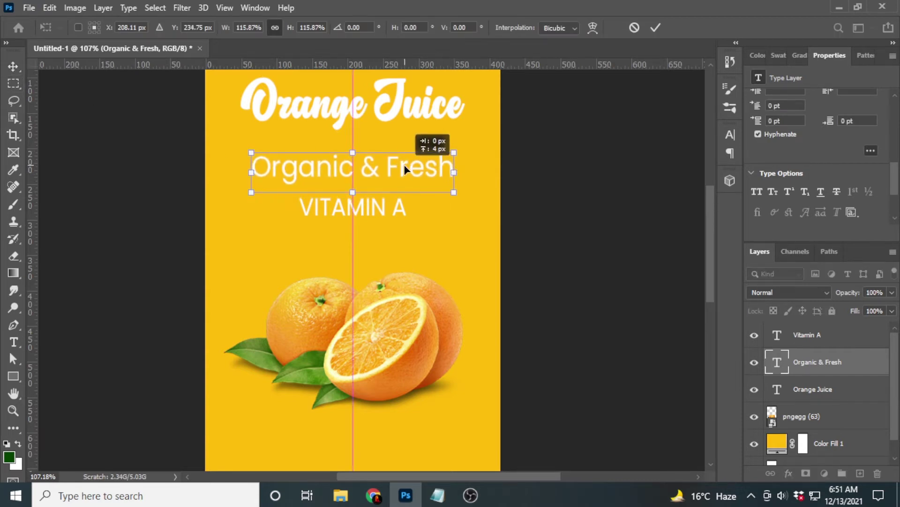
{"action": "left_click", "coordinate": [656, 27]}
{"action": "scroll", "coordinate": [844, 141], "scroll_direction": "up", "scroll_amount": 2}
{"action": "scroll", "coordinate": [870, 154], "scroll_direction": "up", "scroll_amount": 3}
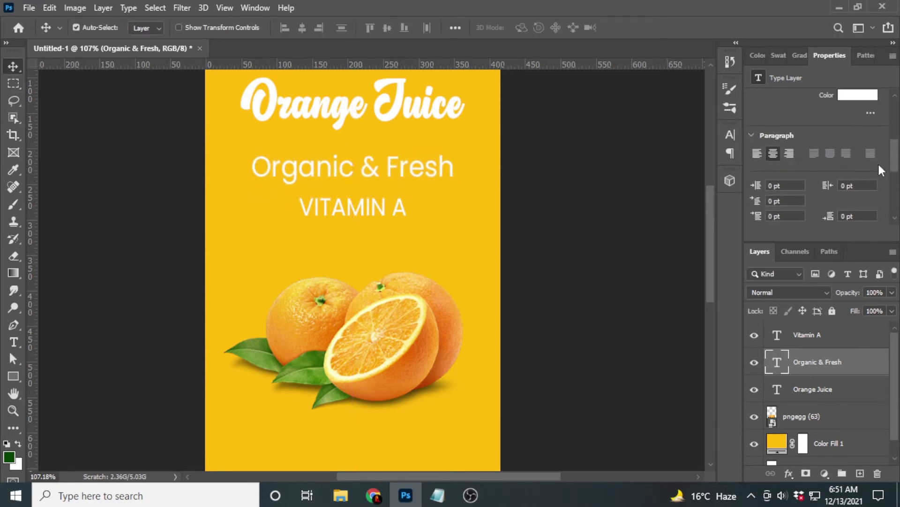
{"action": "scroll", "coordinate": [878, 162], "scroll_direction": "up", "scroll_amount": 3}
- Colour Organic & Fresh with the green sampled from the orange's stem and move it down 20 px
{"action": "left_click", "coordinate": [854, 146]}
{"action": "left_click", "coordinate": [373, 293]}
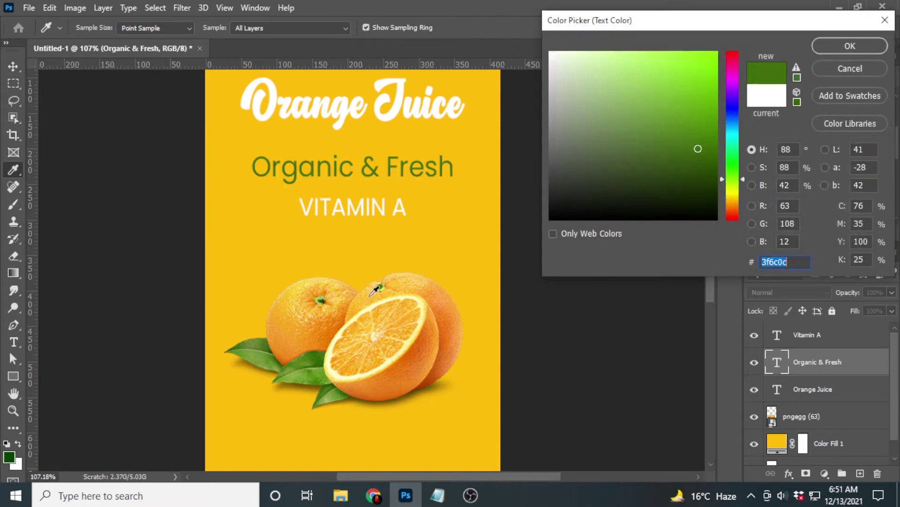
{"action": "left_click", "coordinate": [840, 47]}
{"action": "key", "text": "ctrl+0"}
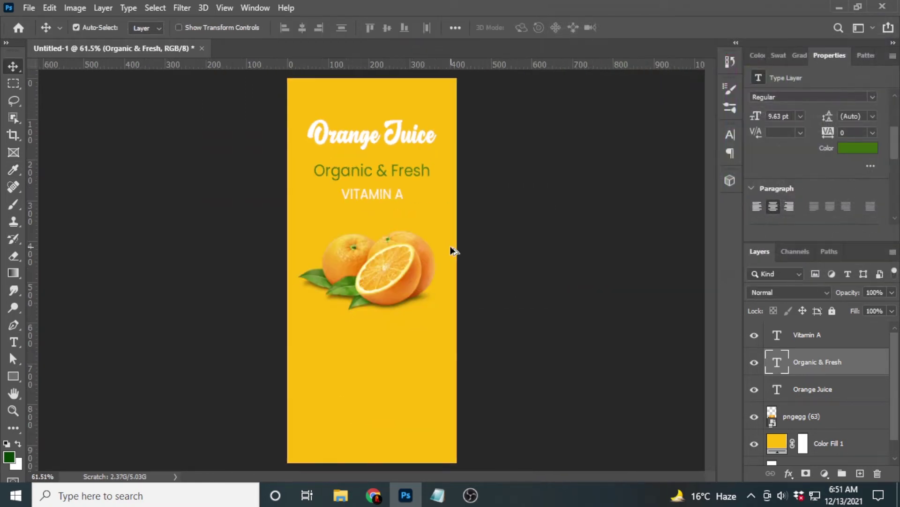
{"action": "scroll", "coordinate": [401, 251], "scroll_direction": "down", "scroll_amount": 3}
{"action": "scroll", "coordinate": [367, 244], "scroll_direction": "up", "scroll_amount": 3}
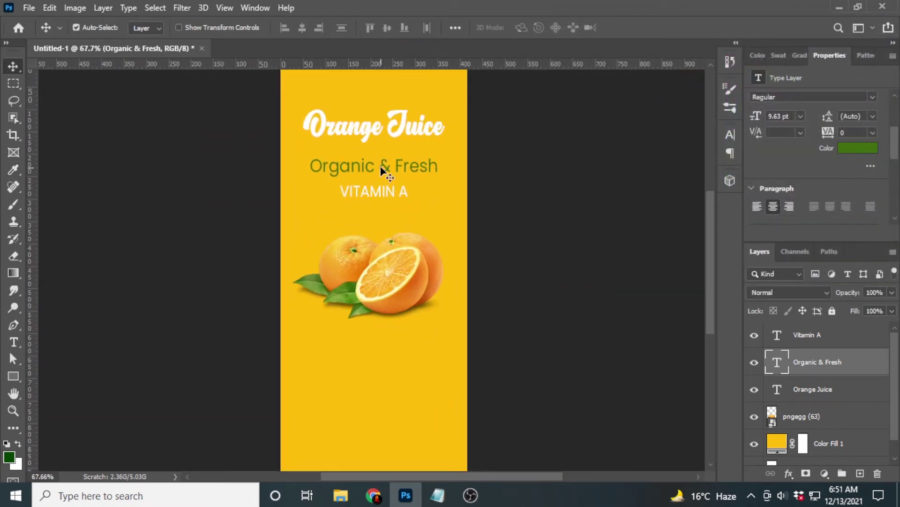
{"action": "left_click_drag", "start_coordinate": [380, 170], "coordinate": [393, 215]}
- Scale Organic & Fresh and VITAMIN A together to about 90%, centred under the title
{"action": "scroll", "coordinate": [376, 193], "scroll_direction": "up", "scroll_amount": 2}
{"action": "scroll", "coordinate": [369, 187], "scroll_direction": "up", "scroll_amount": 2}
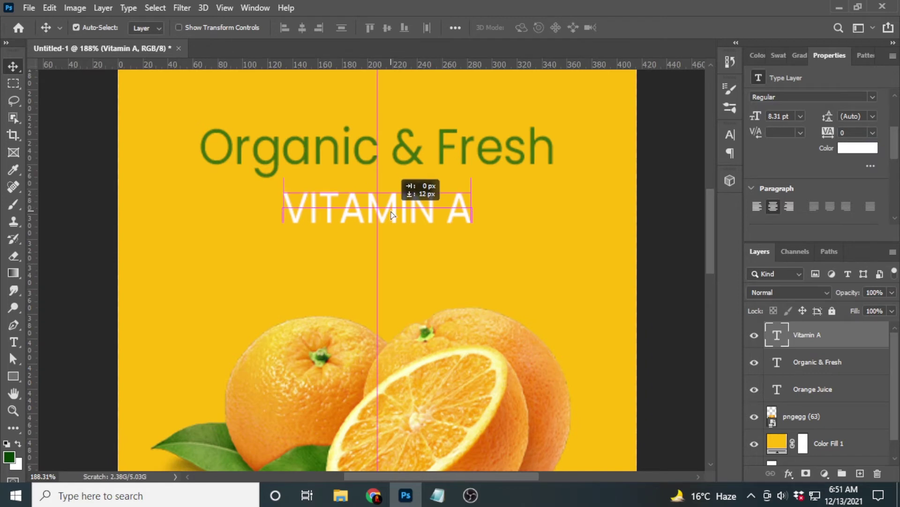
{"action": "scroll", "coordinate": [398, 212], "scroll_direction": "down", "scroll_amount": 1}
{"action": "scroll", "coordinate": [408, 206], "scroll_direction": "down", "scroll_amount": 2}
{"action": "scroll", "coordinate": [417, 225], "scroll_direction": "down", "scroll_amount": 3}
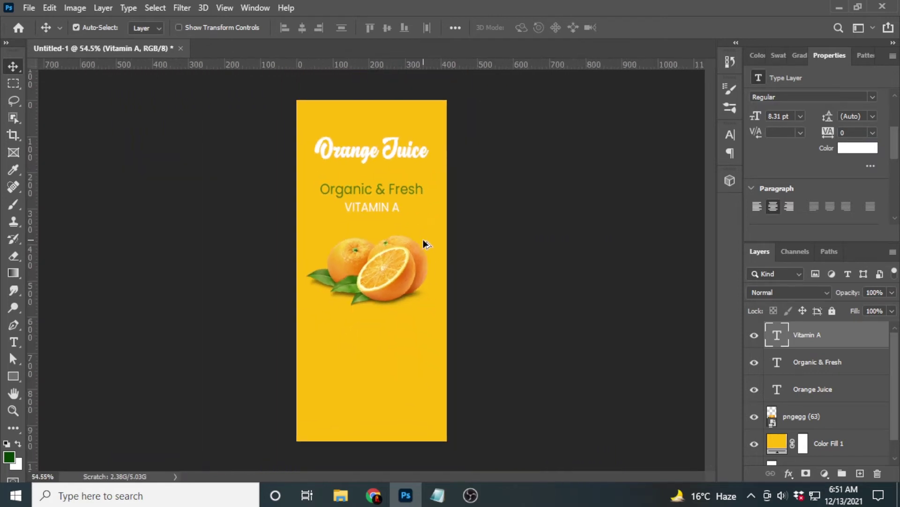
{"action": "scroll", "coordinate": [385, 362], "scroll_direction": "up", "scroll_amount": 1}
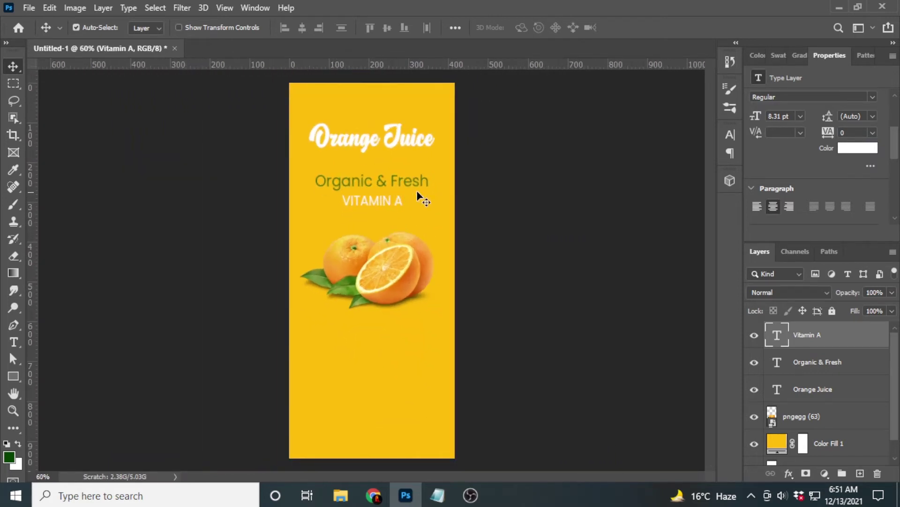
{"action": "left_click", "coordinate": [824, 365], "text": "shift"}
{"action": "key", "text": "ctrl+t"}
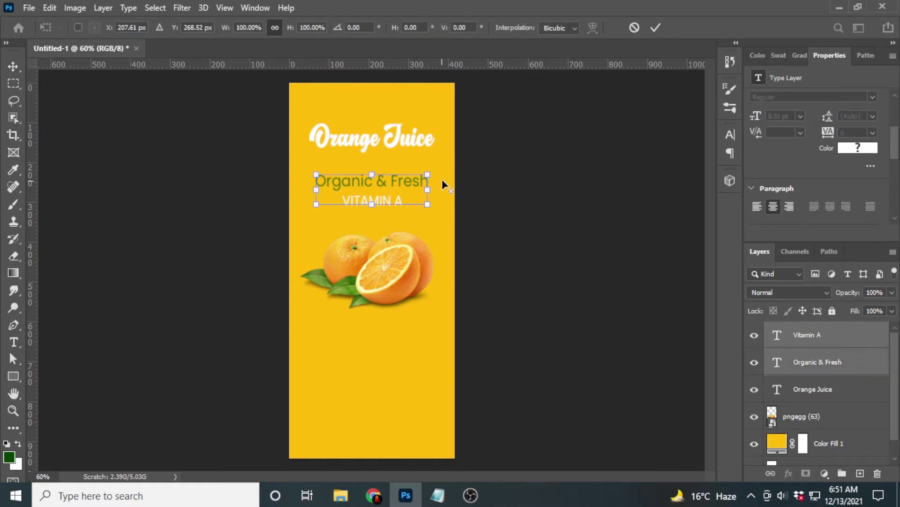
{"action": "mouse_move", "coordinate": [441, 180]}
{"action": "left_mouse_down"}
{"action": "mouse_move", "coordinate": [423, 171]}
{"action": "mouse_move", "coordinate": [380, 184]}
{"action": "left_mouse_up"}
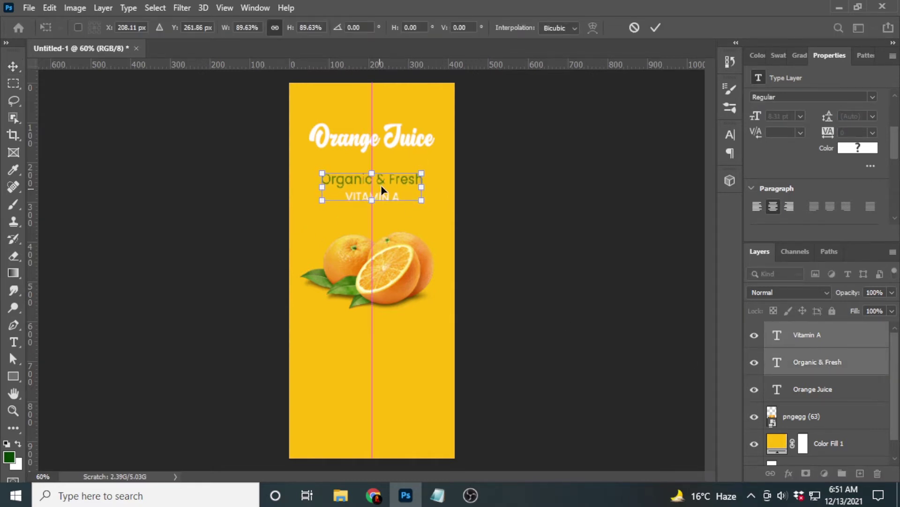
{"action": "left_click", "coordinate": [656, 28]}
- Bring the Content f notes file to the front
{"action": "scroll", "coordinate": [375, 233], "scroll_direction": "down", "scroll_amount": 3}
{"action": "scroll", "coordinate": [373, 262], "scroll_direction": "up", "scroll_amount": 3}
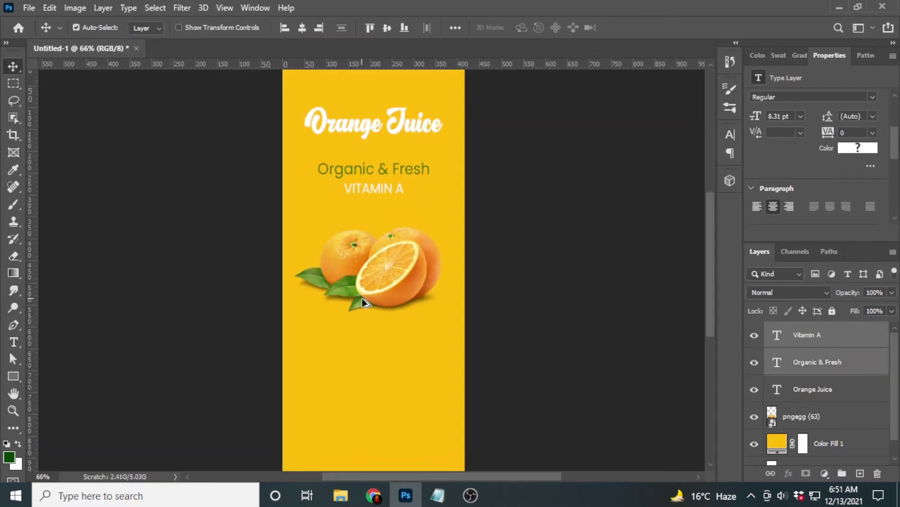
{"action": "scroll", "coordinate": [370, 300], "scroll_direction": "down", "scroll_amount": 1}
{"action": "left_click", "coordinate": [427, 501]}
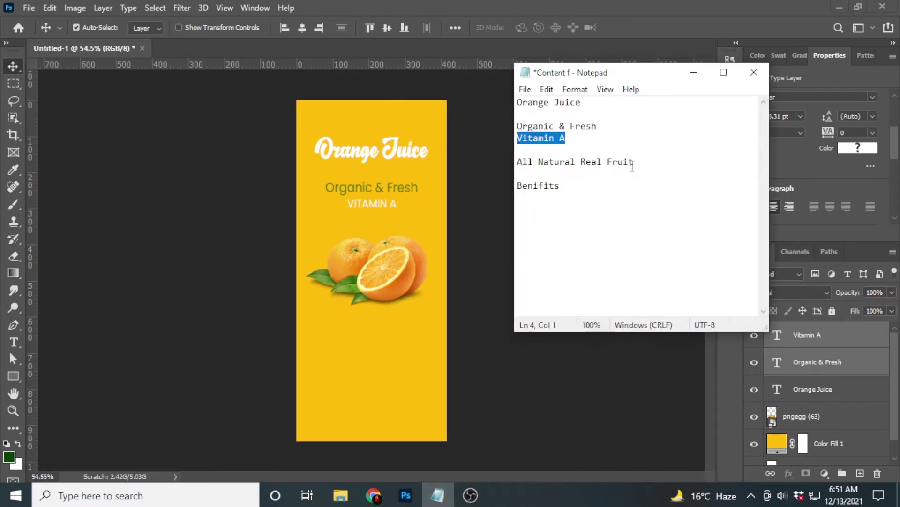
- Duplicate the Orange Juice title lower and replace its text with 'All Natural Real Fruit'
{"action": "left_click_drag", "start_coordinate": [634, 161], "coordinate": [533, 161]}
{"action": "left_click", "coordinate": [571, 6]}
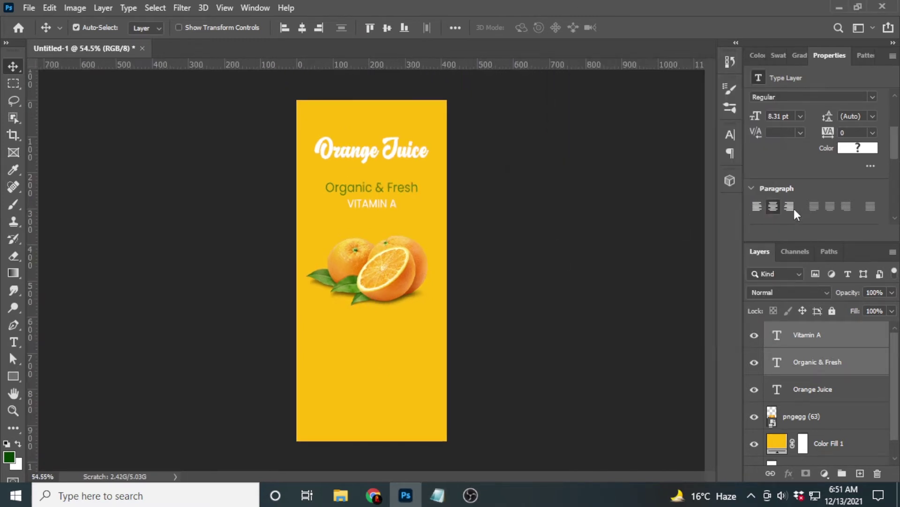
{"action": "scroll", "coordinate": [821, 144], "scroll_direction": "up", "scroll_amount": 2}
{"action": "scroll", "coordinate": [821, 145], "scroll_direction": "up", "scroll_amount": 1}
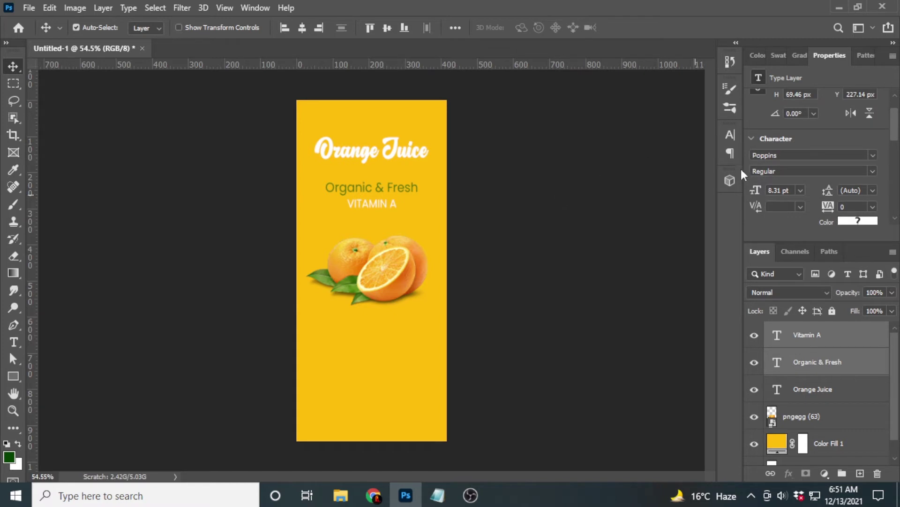
{"action": "mouse_move", "coordinate": [382, 149]}
{"action": "left_mouse_down"}
{"action": "mouse_move", "coordinate": [382, 355]}
{"action": "mouse_move", "coordinate": [382, 339]}
{"action": "left_mouse_up"}
{"action": "key", "text": "t"}
{"action": "double_click", "coordinate": [375, 347]}
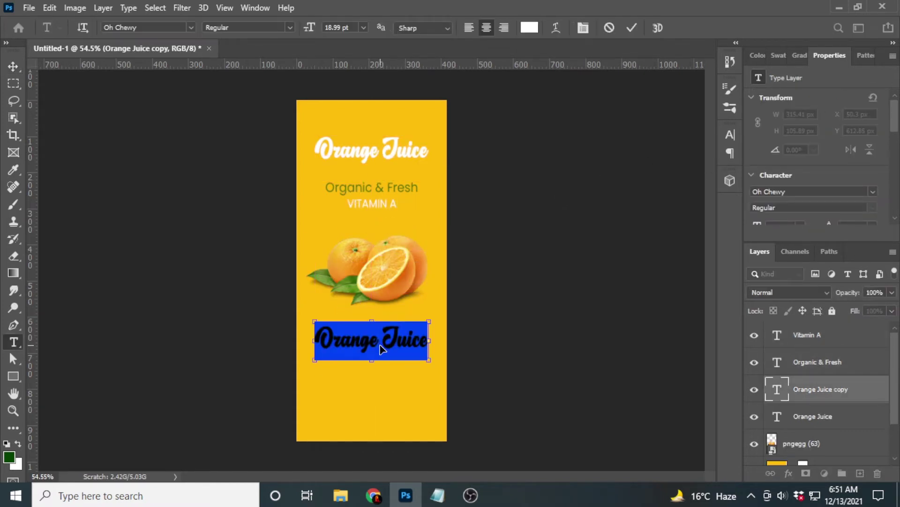
{"action": "key", "text": "ctrl+v"}
{"action": "left_click", "coordinate": [631, 28]}
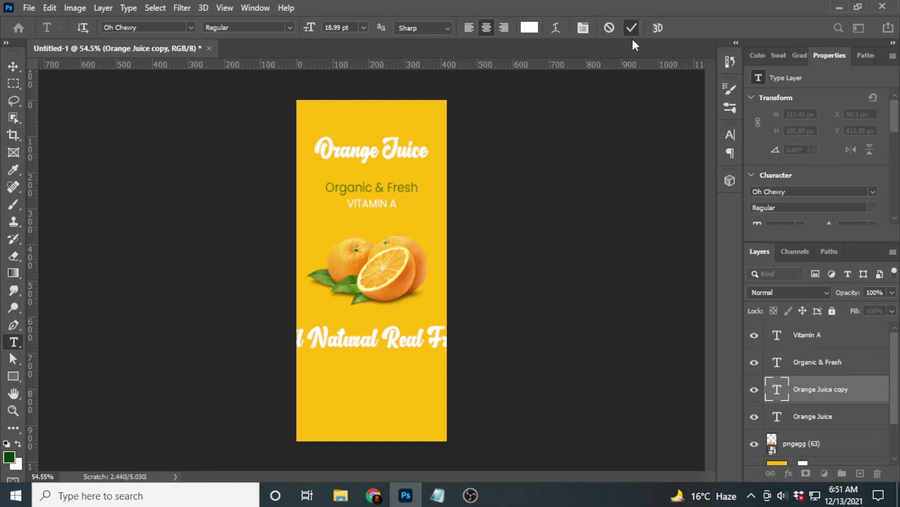
{"action": "key", "text": "v"}
- Reduce the font size of the All Natural Real Fruit line
{"action": "left_click_drag", "start_coordinate": [751, 223], "coordinate": [757, 224]}
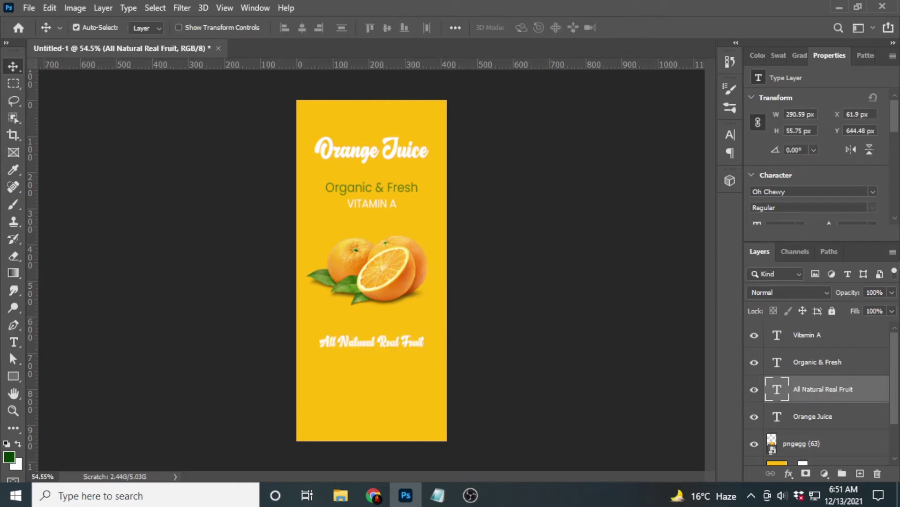
{"action": "scroll", "coordinate": [810, 444], "scroll_direction": "down", "scroll_amount": 2}
{"action": "left_click", "coordinate": [819, 449]}
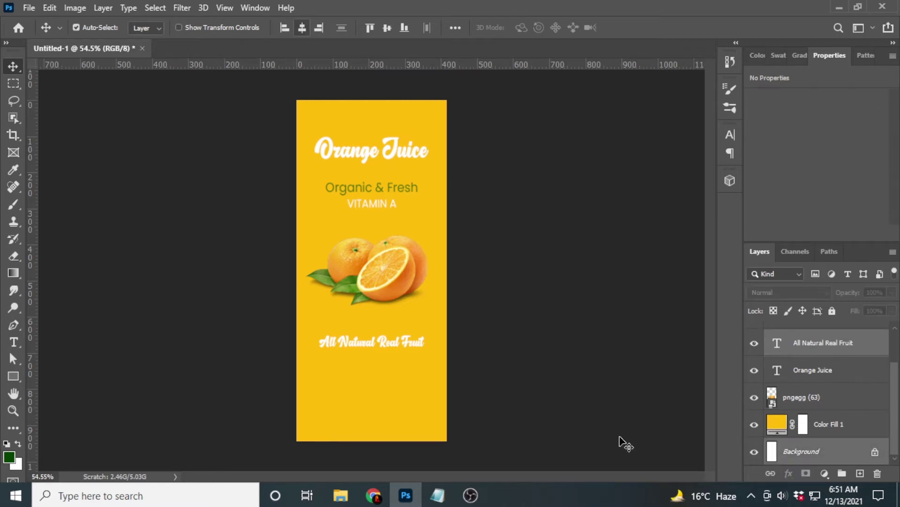
{"action": "scroll", "coordinate": [424, 366], "scroll_direction": "up", "scroll_amount": 3}
{"action": "scroll", "coordinate": [358, 394], "scroll_direction": "up", "scroll_amount": 1}
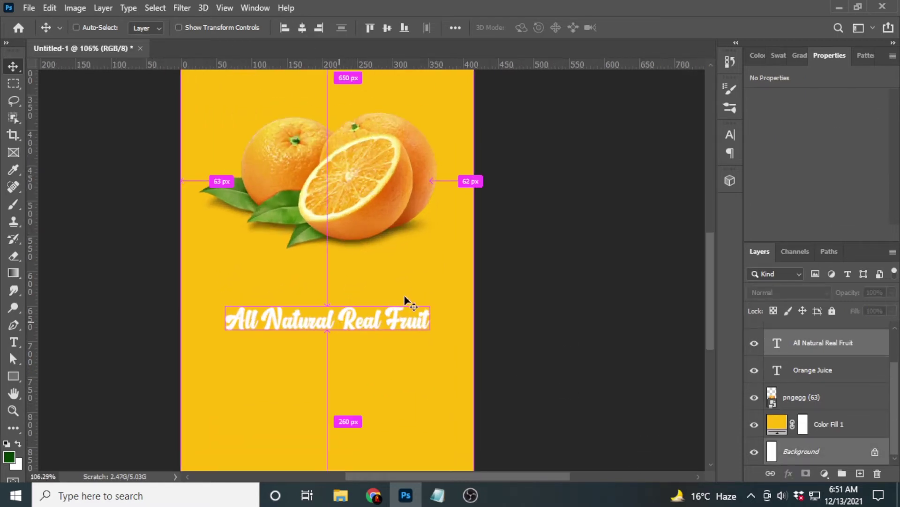
- Scale the tagline to about 106% and centre it horizontally below the oranges
{"action": "key", "text": "ctrl+t"}
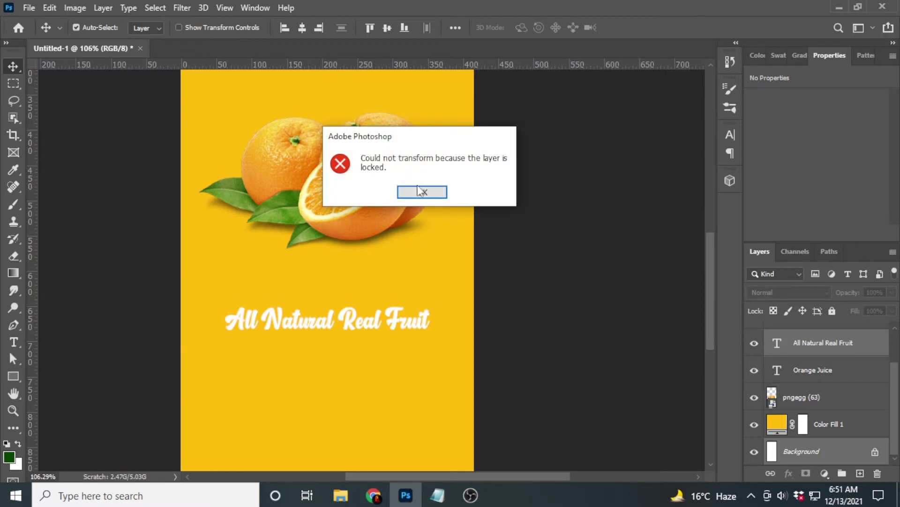
{"action": "left_click", "coordinate": [421, 190]}
{"action": "left_click", "coordinate": [358, 322]}
{"action": "key", "text": "ctrl+t"}
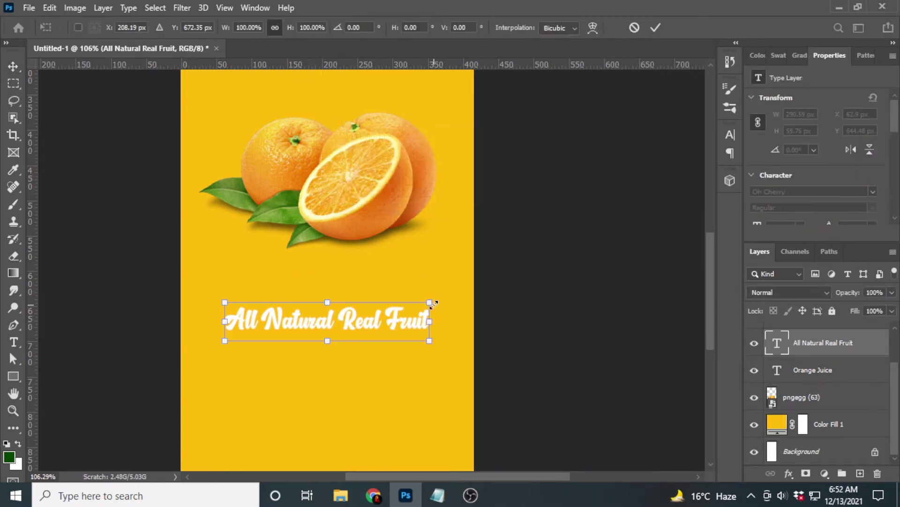
{"action": "left_click_drag", "start_coordinate": [430, 301], "coordinate": [435, 301]}
{"action": "left_click_drag", "start_coordinate": [379, 328], "coordinate": [379, 333]}
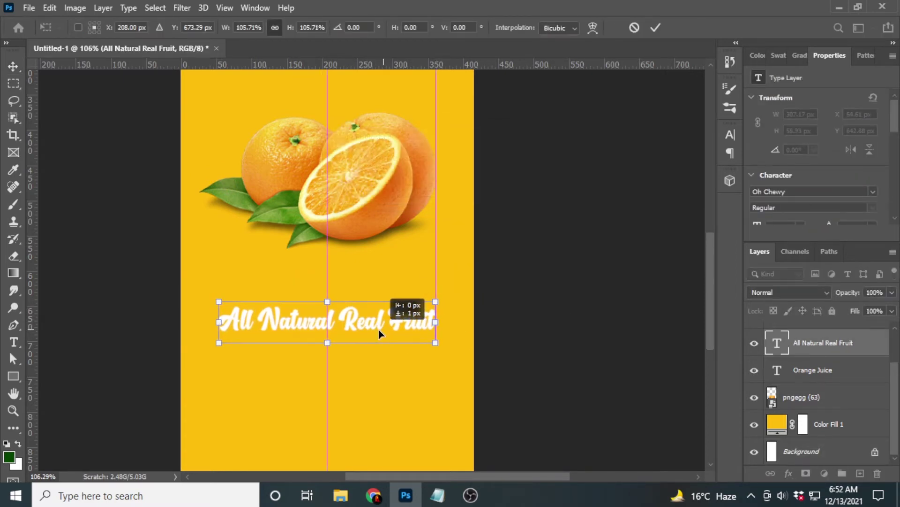
{"action": "left_click", "coordinate": [655, 28]}
{"action": "key", "text": "ctrl+0"}
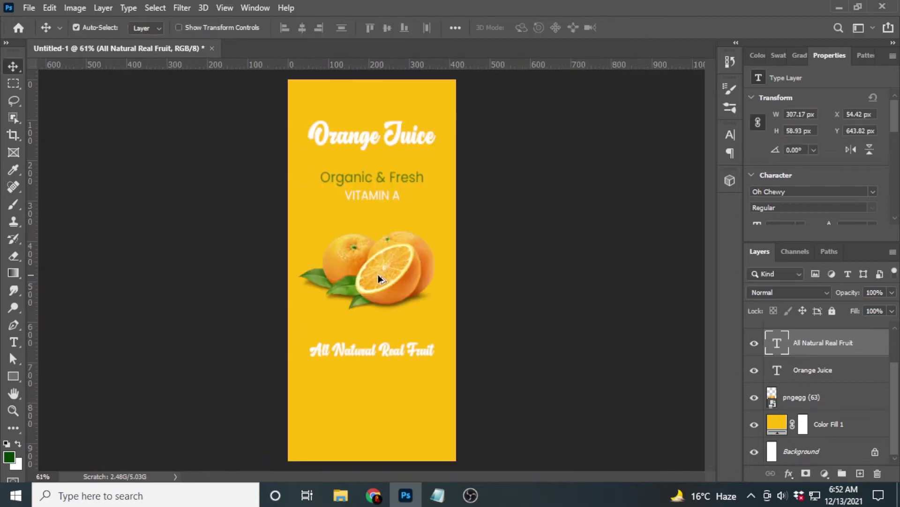
{"action": "scroll", "coordinate": [386, 399], "scroll_direction": "up", "scroll_amount": 2}
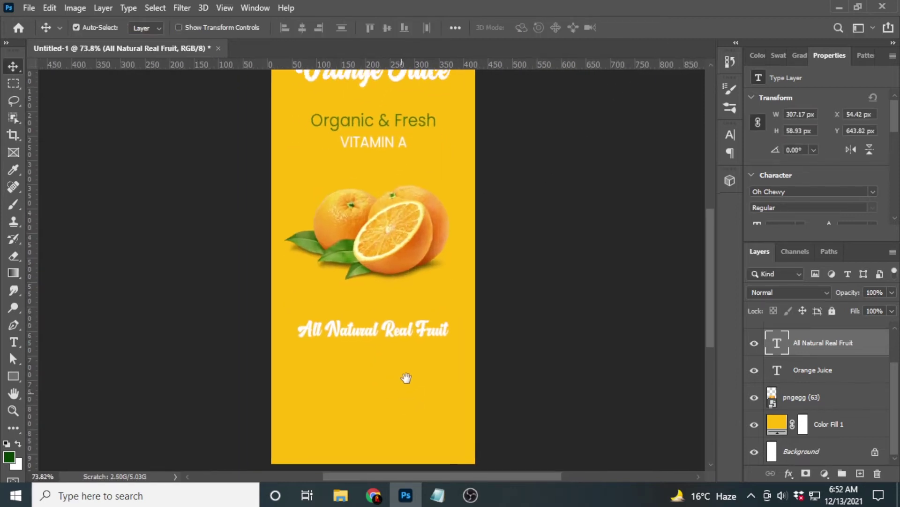
- Duplicate VITAMIN A below the tagline and replace its text with 'BENIFITS' from the notes
{"action": "left_click", "coordinate": [438, 495]}
{"action": "left_click_drag", "start_coordinate": [572, 183], "coordinate": [490, 179]}
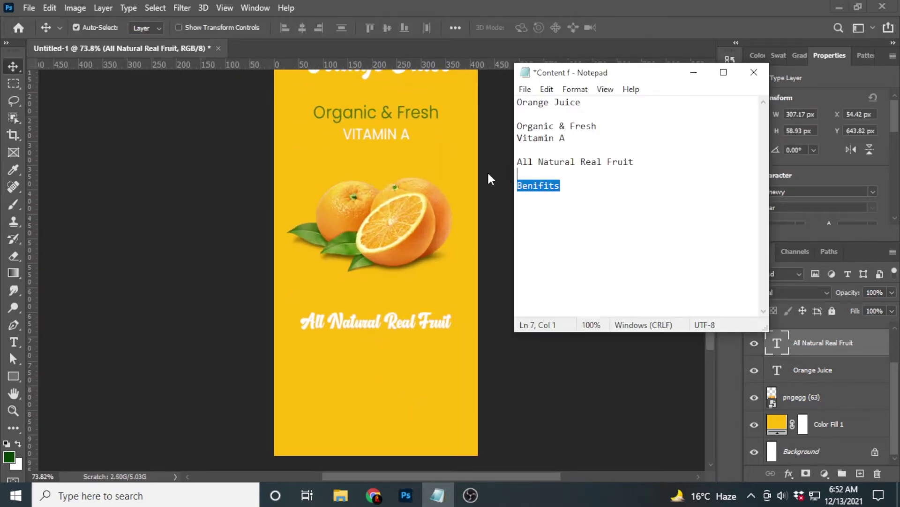
{"action": "left_click", "coordinate": [550, 197]}
{"action": "left_click_drag", "start_coordinate": [550, 197], "coordinate": [495, 190]}
{"action": "left_click", "coordinate": [439, 6]}
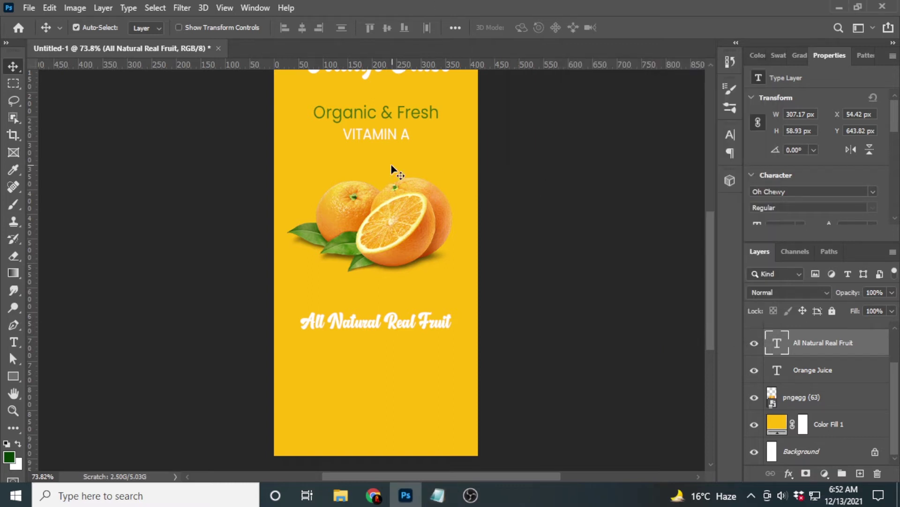
{"action": "left_click_drag", "start_coordinate": [389, 136], "coordinate": [389, 355]}
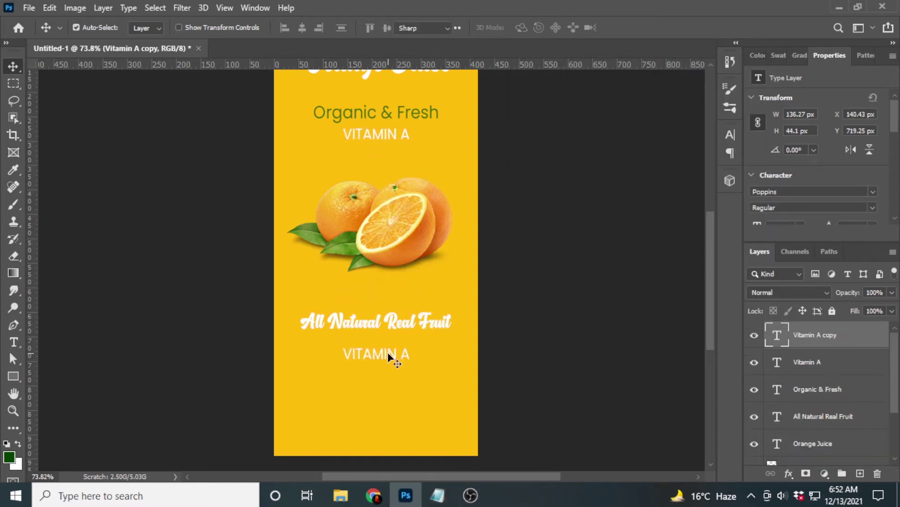
{"action": "double_click", "coordinate": [389, 355]}
{"action": "type", "text": "BENIFITS"}
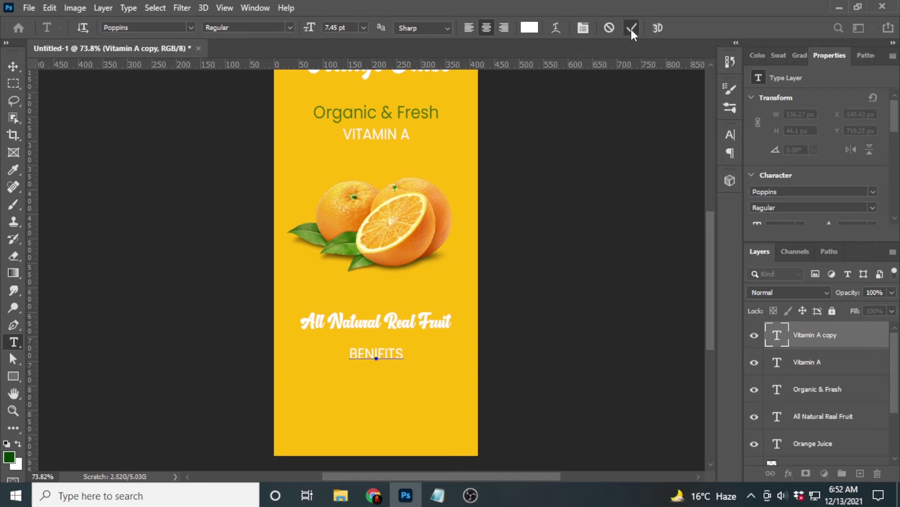
{"action": "left_click", "coordinate": [632, 28]}
{"action": "key", "text": "v"}
- Make BENIFITS Bold and centre it just below the tagline
{"action": "left_click", "coordinate": [872, 208]}
{"action": "left_click", "coordinate": [806, 347]}
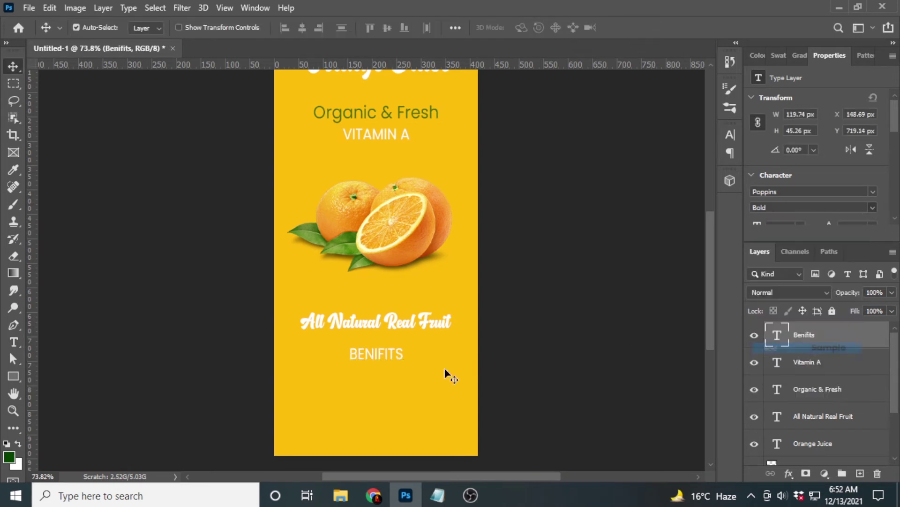
{"action": "left_click_drag", "start_coordinate": [383, 355], "coordinate": [380, 357]}
{"action": "scroll", "coordinate": [527, 302], "scroll_direction": "down", "scroll_amount": 1}
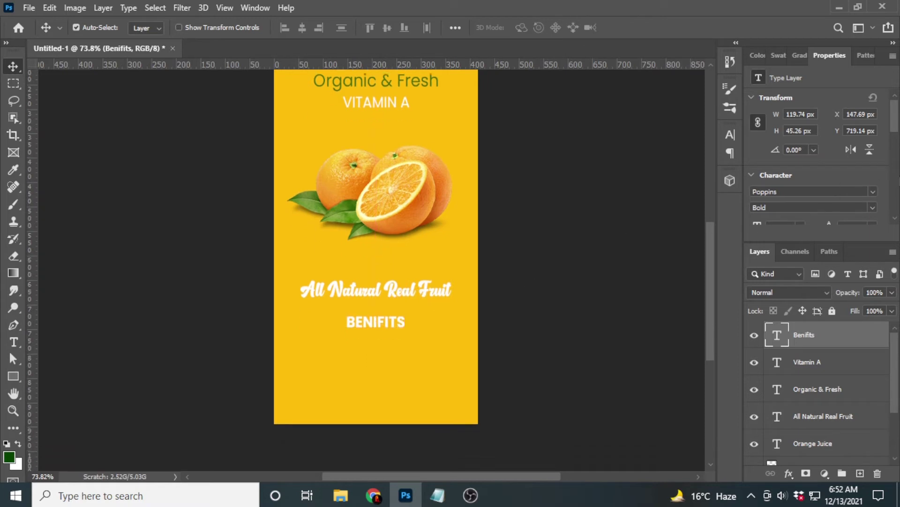
{"action": "scroll", "coordinate": [503, 281], "scroll_direction": "up", "scroll_amount": 2}
{"action": "left_click_drag", "start_coordinate": [464, 342], "coordinate": [469, 356]}
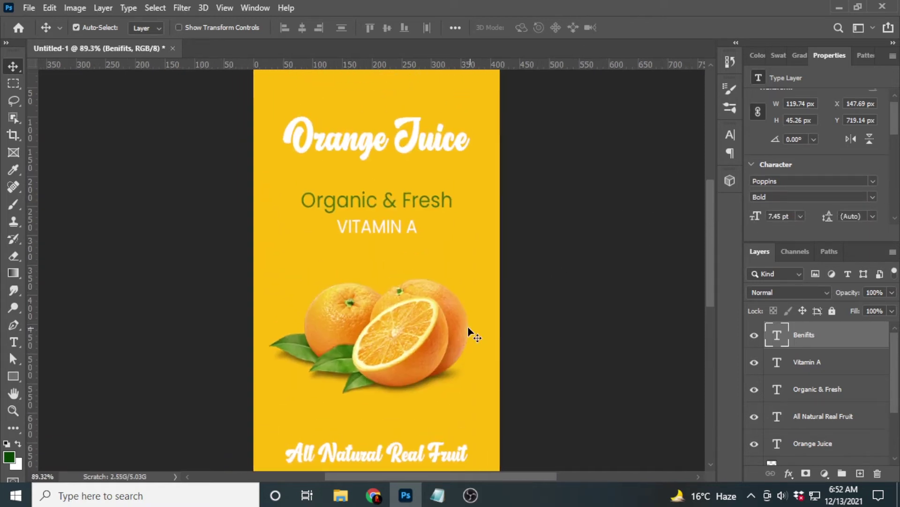
{"action": "scroll", "coordinate": [807, 213], "scroll_direction": "down", "scroll_amount": 3}
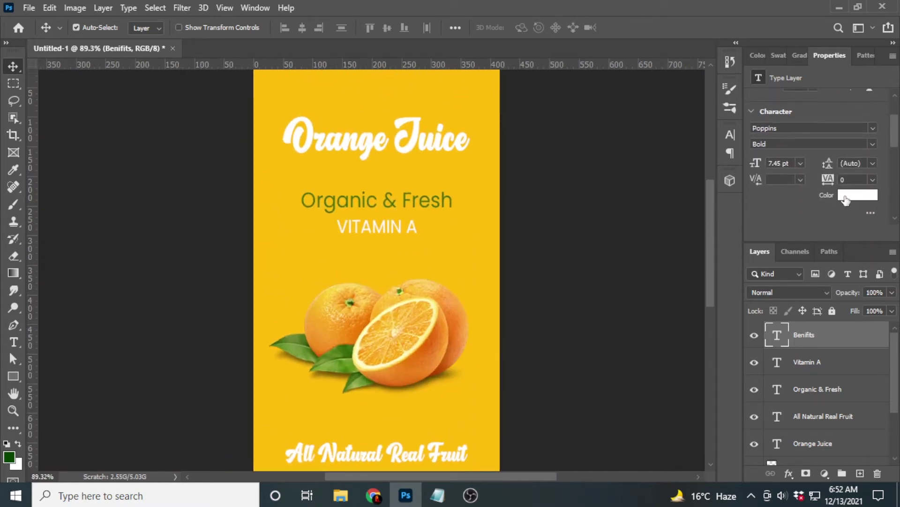
{"action": "scroll", "coordinate": [431, 199], "scroll_direction": "up", "scroll_amount": 2}
{"action": "scroll", "coordinate": [396, 205], "scroll_direction": "up", "scroll_amount": 2}
- Colour BENIFITS dark green 3f6c0c, sampled from the Organic & Fresh text
{"action": "left_click", "coordinate": [849, 194]}
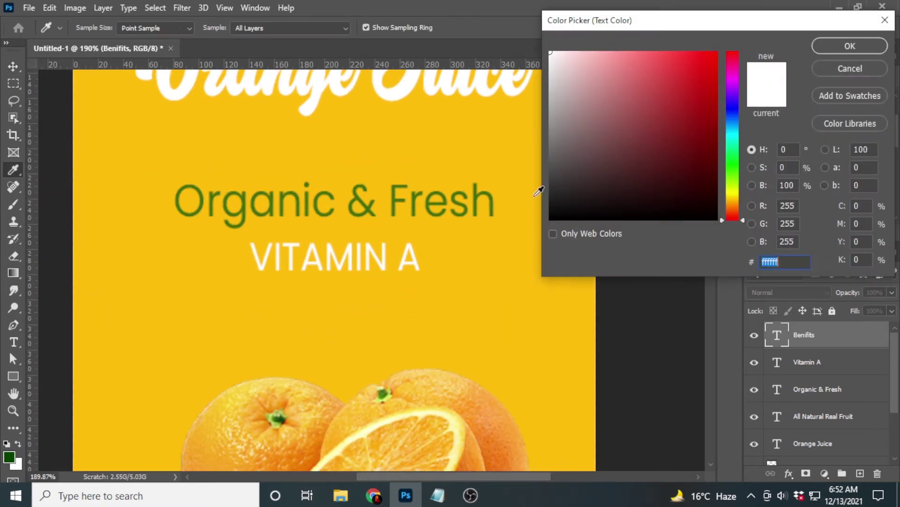
{"action": "left_click", "coordinate": [477, 195]}
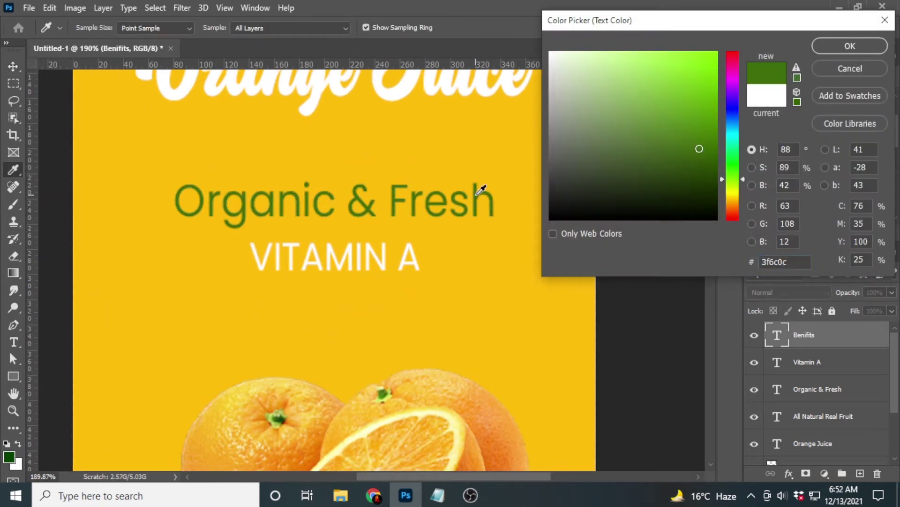
{"action": "left_click", "coordinate": [850, 46]}
{"action": "scroll", "coordinate": [460, 259], "scroll_direction": "down", "scroll_amount": 5}
{"action": "scroll", "coordinate": [422, 321], "scroll_direction": "down", "scroll_amount": 3}
- Draw a text frame below BENIFITS filled with lorem ipsum placeholder text
{"action": "scroll", "coordinate": [443, 379], "scroll_direction": "up", "scroll_amount": 1}
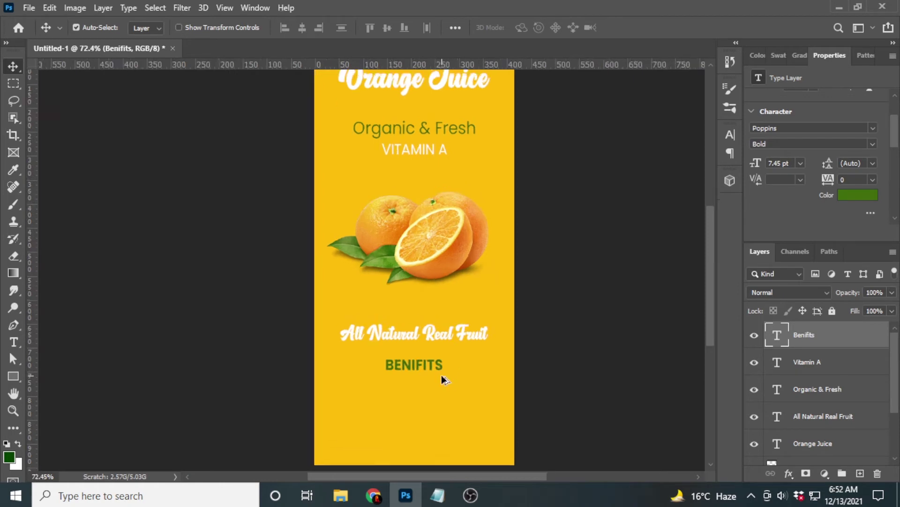
{"action": "scroll", "coordinate": [443, 379], "scroll_direction": "down", "scroll_amount": 1}
{"action": "key", "text": "t"}
{"action": "left_click_drag", "start_coordinate": [338, 393], "coordinate": [495, 438]}
{"action": "type", "text": "BENIFITS"}
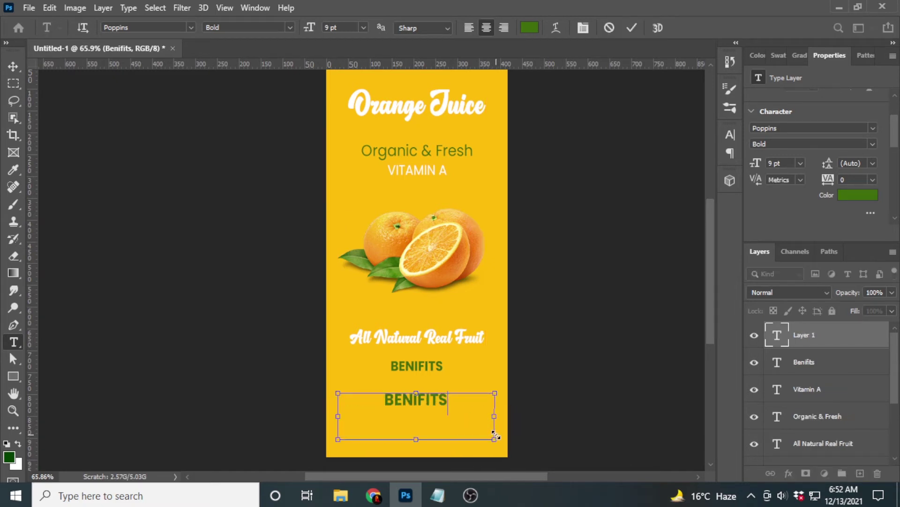
{"action": "key", "text": "ctrl+z"}
{"action": "left_click", "coordinate": [632, 28]}
- Set the paragraph to Regular weight and turn off All Caps
{"action": "left_click", "coordinate": [872, 143]}
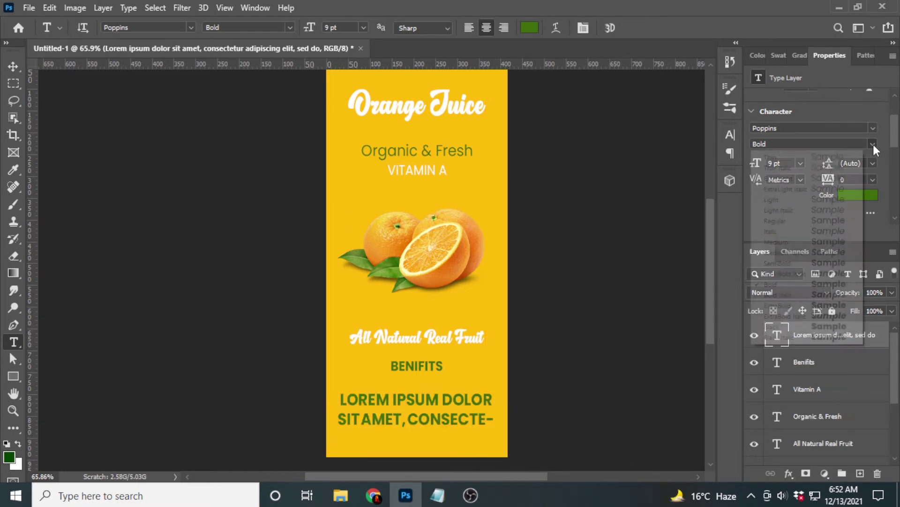
{"action": "left_click", "coordinate": [778, 220]}
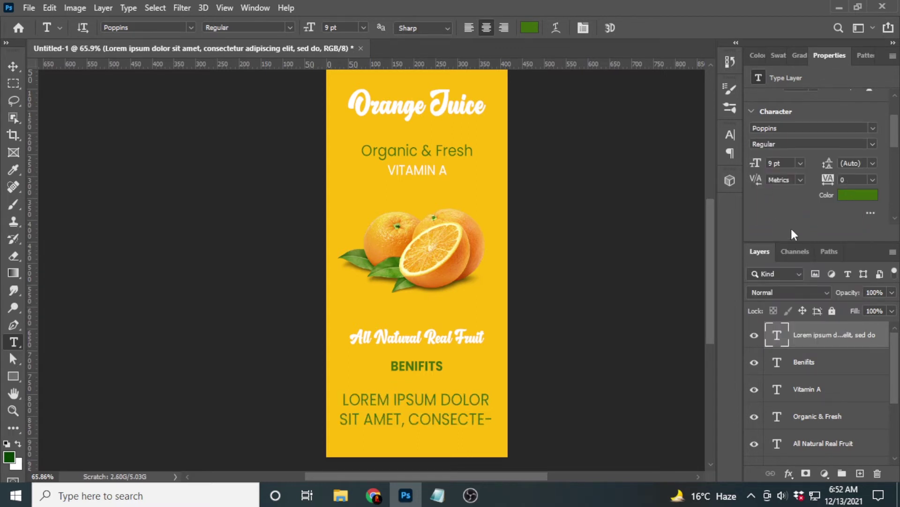
{"action": "scroll", "coordinate": [789, 207], "scroll_direction": "down", "scroll_amount": 3}
{"action": "scroll", "coordinate": [788, 202], "scroll_direction": "down", "scroll_amount": 2}
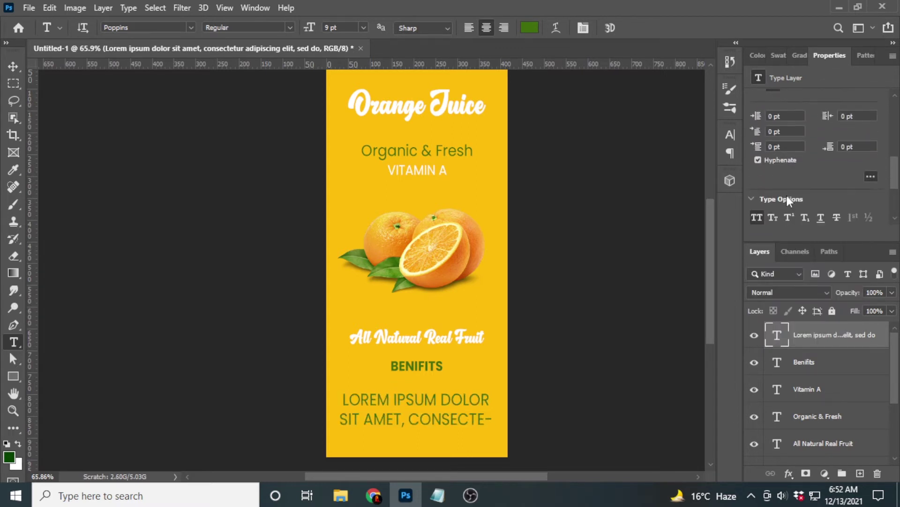
{"action": "left_click", "coordinate": [757, 217]}
{"action": "scroll", "coordinate": [807, 155], "scroll_direction": "up", "scroll_amount": 3}
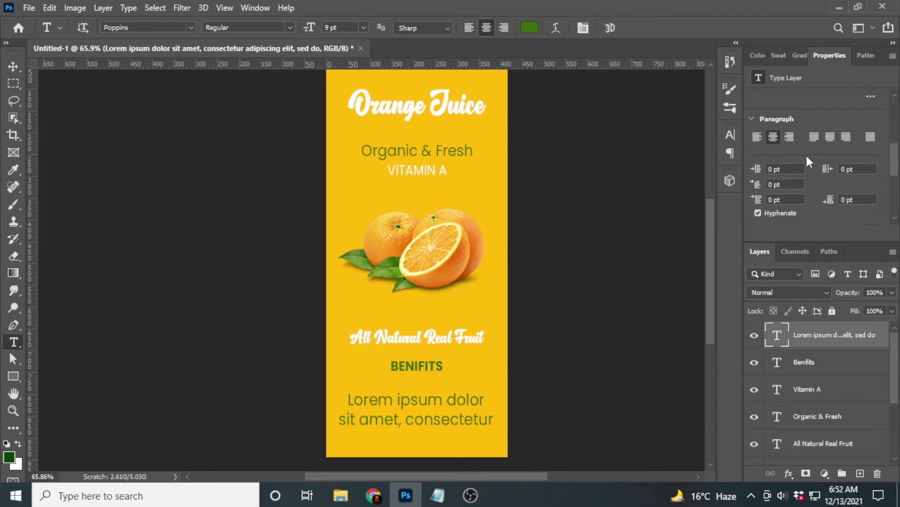
- Try 4 pt and then 3 pt font sizes for the paragraph
{"action": "double_click", "coordinate": [773, 112]}
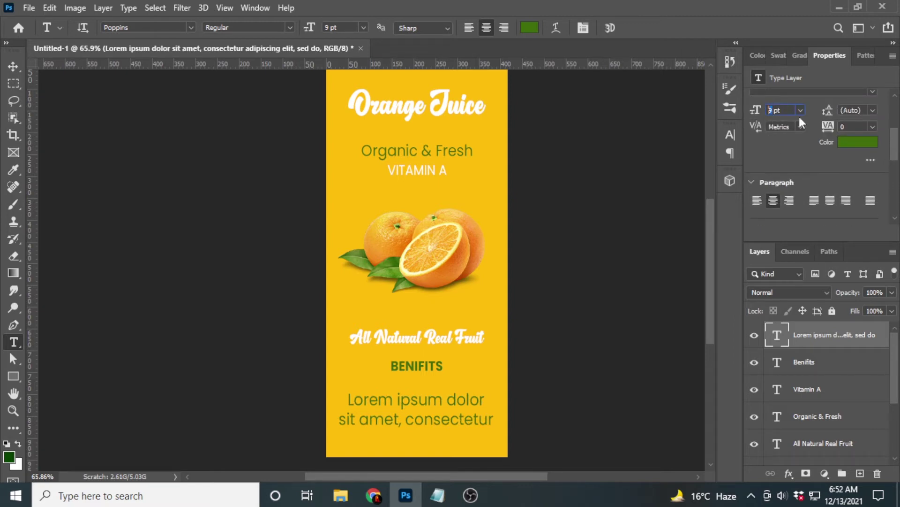
{"action": "type", "text": "4"}
{"action": "key", "text": "Return"}
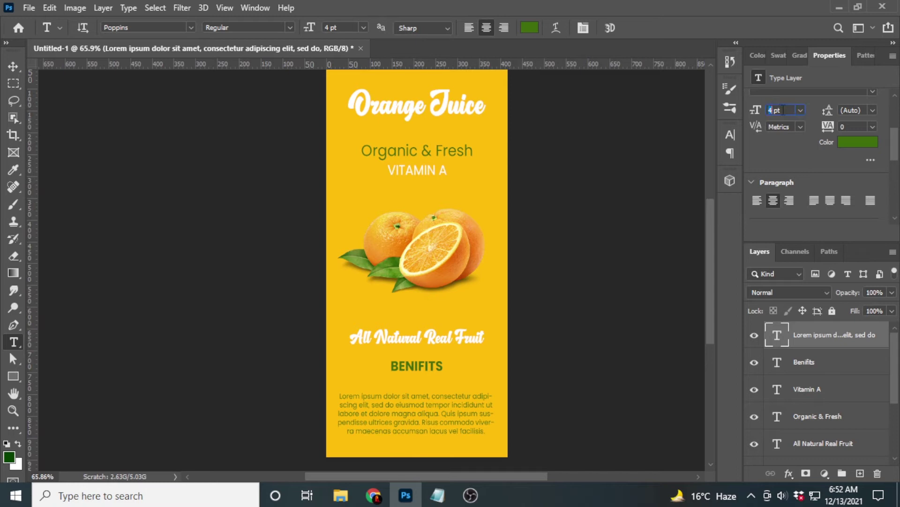
{"action": "key", "text": "Return"}
{"action": "scroll", "coordinate": [445, 409], "scroll_direction": "up", "scroll_amount": 3}
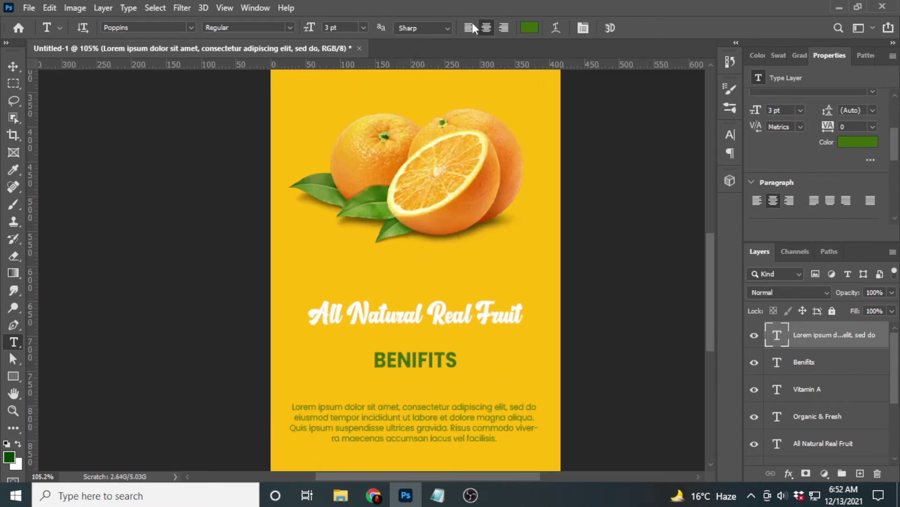
- Set the lorem ipsum paragraph's font size to 3.5 pt
{"action": "left_click_drag", "start_coordinate": [432, 350], "coordinate": [439, 281]}
{"action": "left_click", "coordinate": [431, 308]}
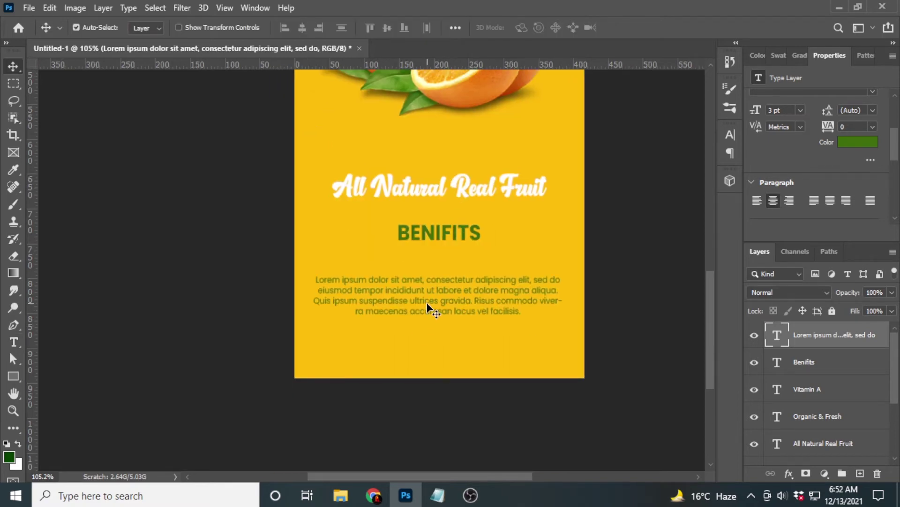
{"action": "key", "text": "ctrl+a"}
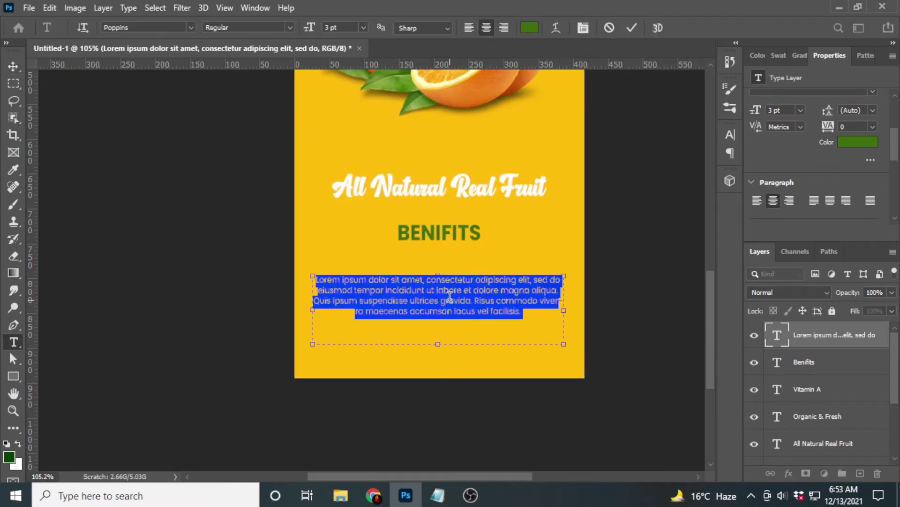
{"action": "left_click", "coordinate": [635, 28]}
{"action": "key", "text": "v"}
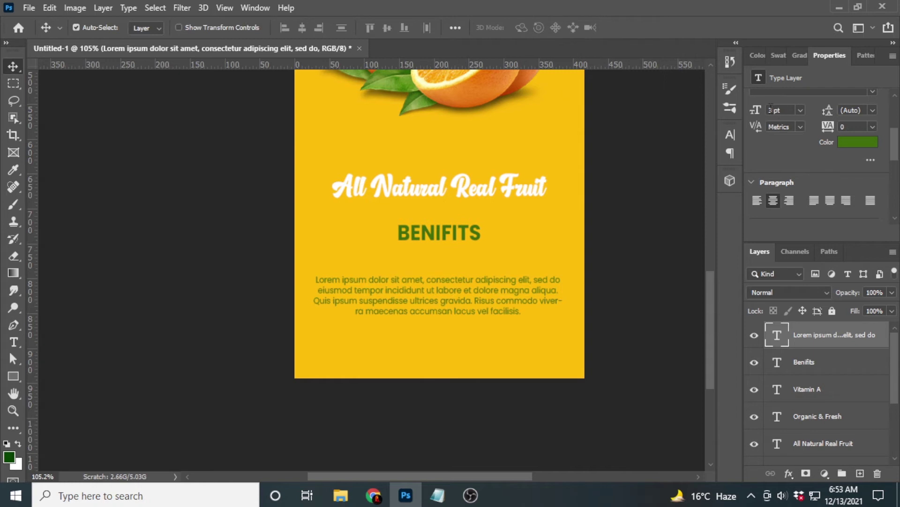
{"action": "type", "text": ".5"}
{"action": "key", "text": "Return"}
- Change the lorem paragraph's text colour to white
{"action": "scroll", "coordinate": [642, 235], "scroll_direction": "down", "scroll_amount": 2, "text": "alt"}
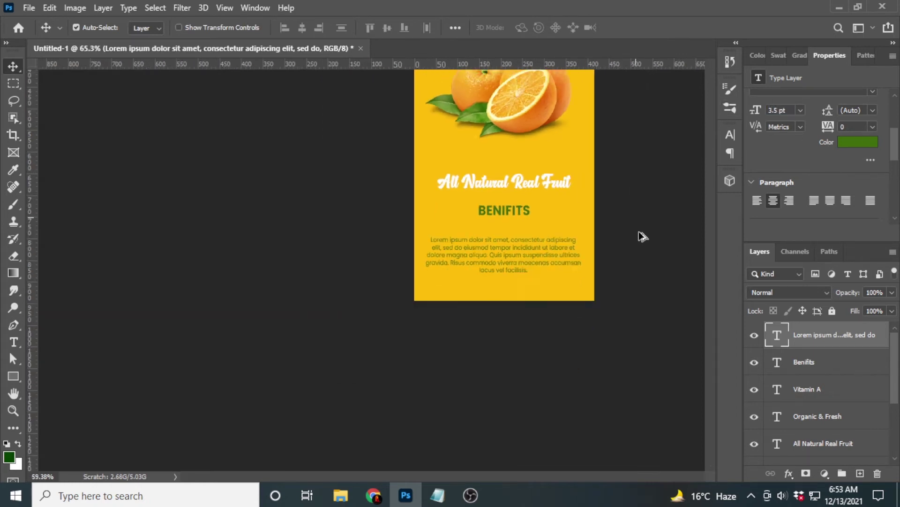
{"action": "scroll", "coordinate": [377, 352], "scroll_direction": "up", "scroll_amount": 2, "text": "alt"}
{"action": "scroll", "coordinate": [446, 235], "scroll_direction": "up", "scroll_amount": 2, "text": "alt"}
{"action": "mouse_move", "coordinate": [446, 235]}
{"action": "left_mouse_down"}
{"action": "mouse_move", "coordinate": [496, 144]}
{"action": "mouse_move", "coordinate": [487, 192]}
{"action": "left_mouse_up"}
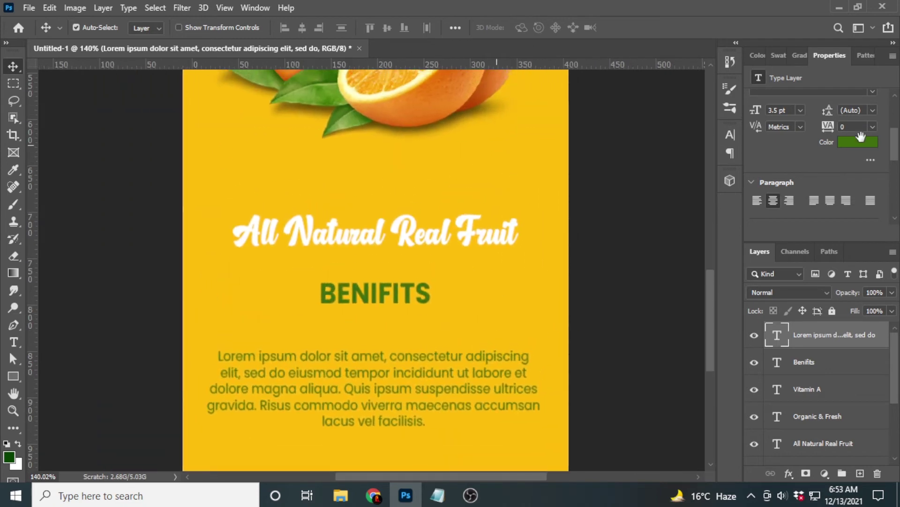
{"action": "left_click", "coordinate": [858, 142]}
{"action": "left_click", "coordinate": [551, 52]}
{"action": "left_click", "coordinate": [850, 46]}
{"action": "scroll", "coordinate": [495, 375], "scroll_direction": "down", "scroll_amount": 2, "text": "alt"}
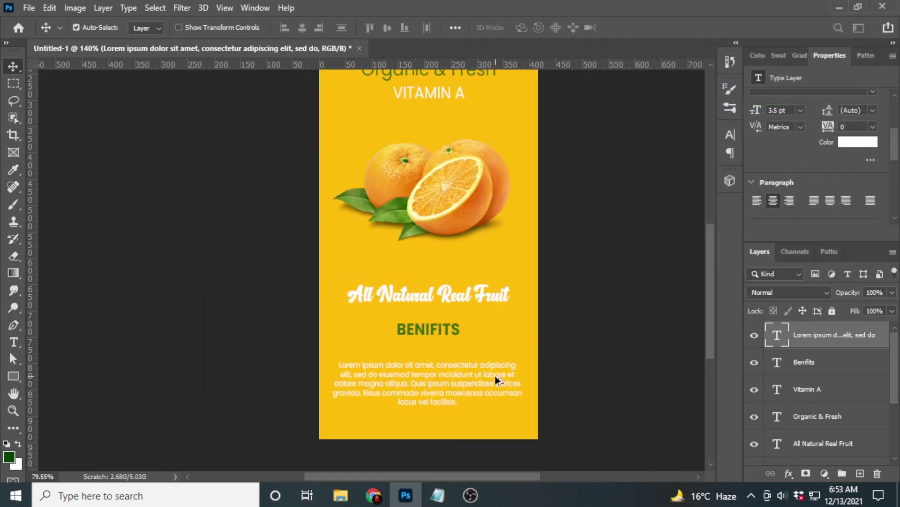
{"action": "scroll", "coordinate": [454, 387], "scroll_direction": "down", "scroll_amount": 1, "text": "alt"}
{"action": "scroll", "coordinate": [450, 375], "scroll_direction": "up", "scroll_amount": 1, "text": "alt"}
{"action": "scroll", "coordinate": [479, 280], "scroll_direction": "up", "scroll_amount": 1, "text": "alt"}
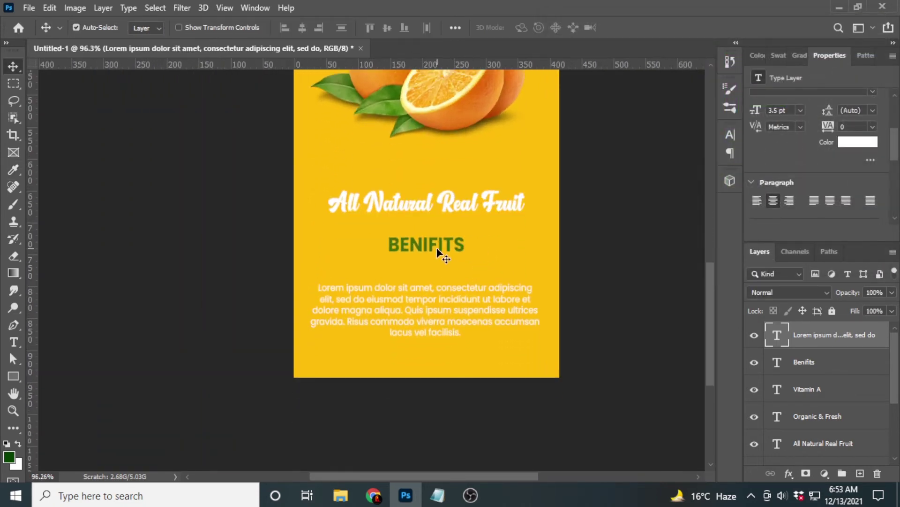
- Move BENIFITS and the paragraph down, with the paragraph closer beneath the heading
{"action": "left_click_drag", "start_coordinate": [438, 253], "coordinate": [435, 263]}
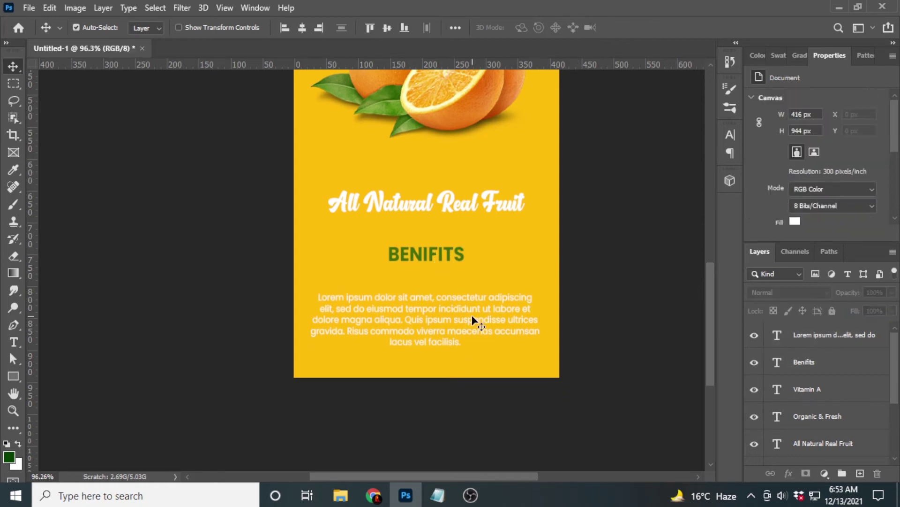
{"action": "left_click_drag", "start_coordinate": [454, 323], "coordinate": [454, 308]}
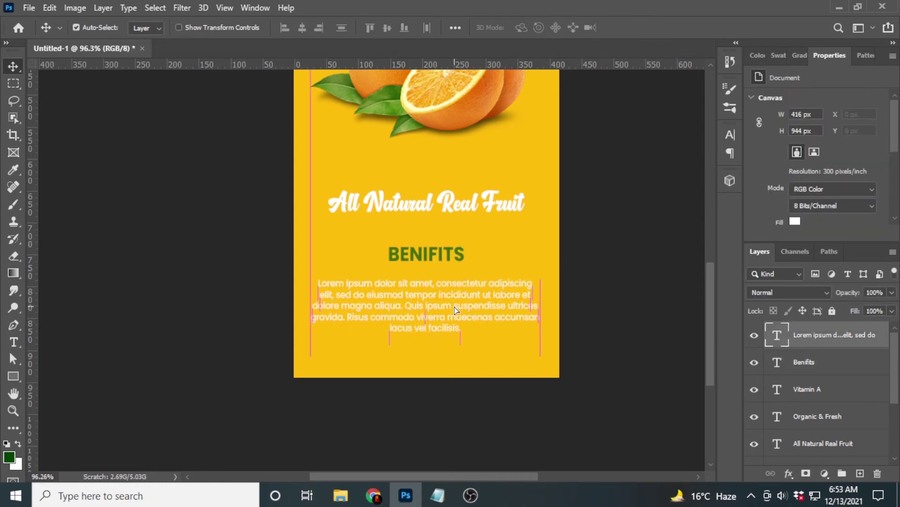
{"action": "scroll", "coordinate": [394, 286], "scroll_direction": "up", "scroll_amount": 2, "text": "alt"}
{"action": "scroll", "coordinate": [394, 286], "scroll_direction": "up", "scroll_amount": 1, "text": "alt"}
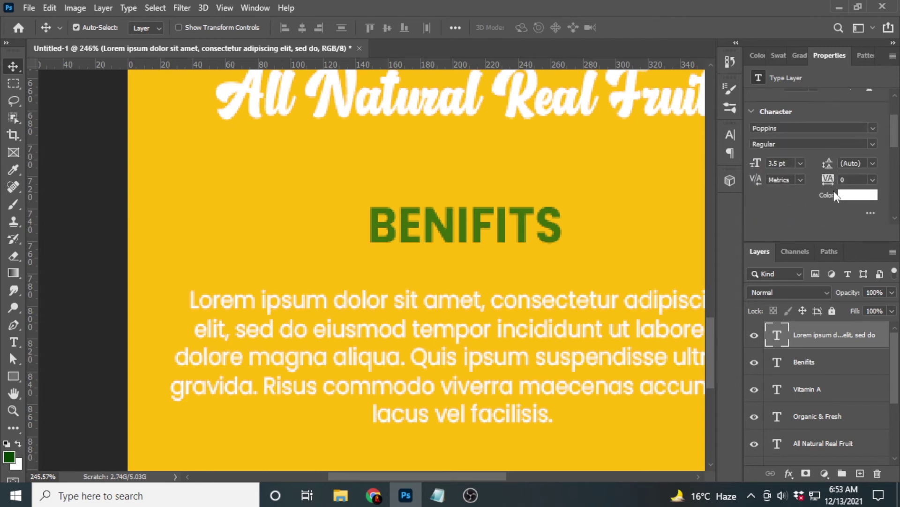
{"action": "scroll", "coordinate": [816, 164], "scroll_direction": "down", "scroll_amount": 2}
- Recolour the paragraph dark green 3f6c0c, sampled from the BENIFITS heading
{"action": "left_click", "coordinate": [858, 195]}
{"action": "left_click", "coordinate": [526, 216]}
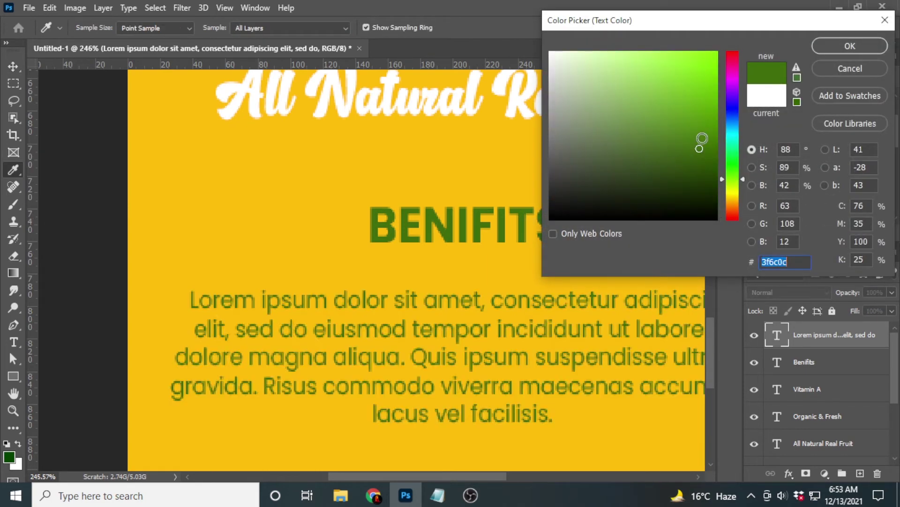
{"action": "left_click", "coordinate": [836, 46]}
{"action": "scroll", "coordinate": [526, 257], "scroll_direction": "down", "scroll_amount": 3}
{"action": "scroll", "coordinate": [530, 272], "scroll_direction": "down", "scroll_amount": 2}
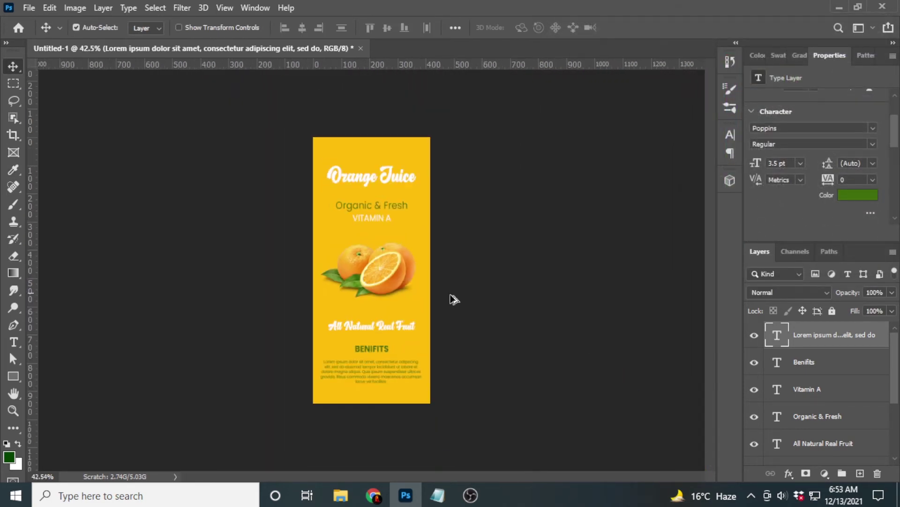
{"action": "scroll", "coordinate": [422, 315], "scroll_direction": "up", "scroll_amount": 1}
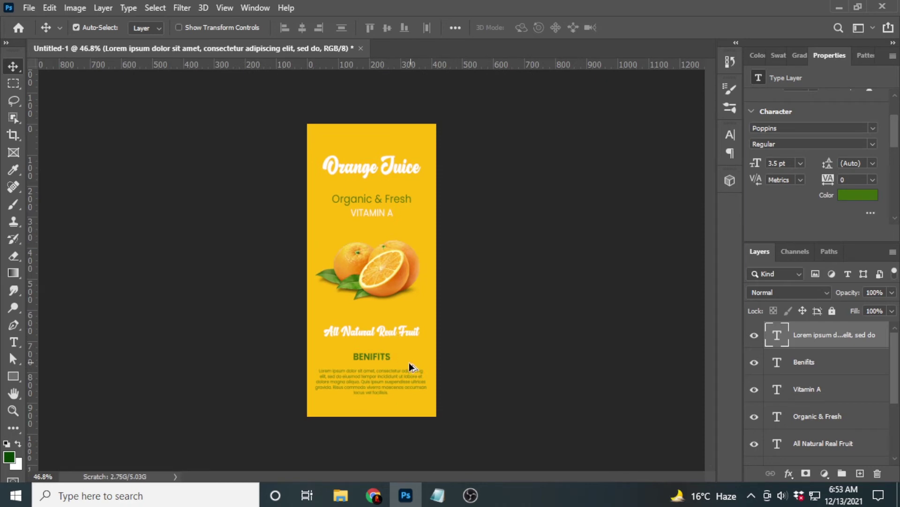
{"action": "scroll", "coordinate": [396, 361], "scroll_direction": "up", "scroll_amount": 1}
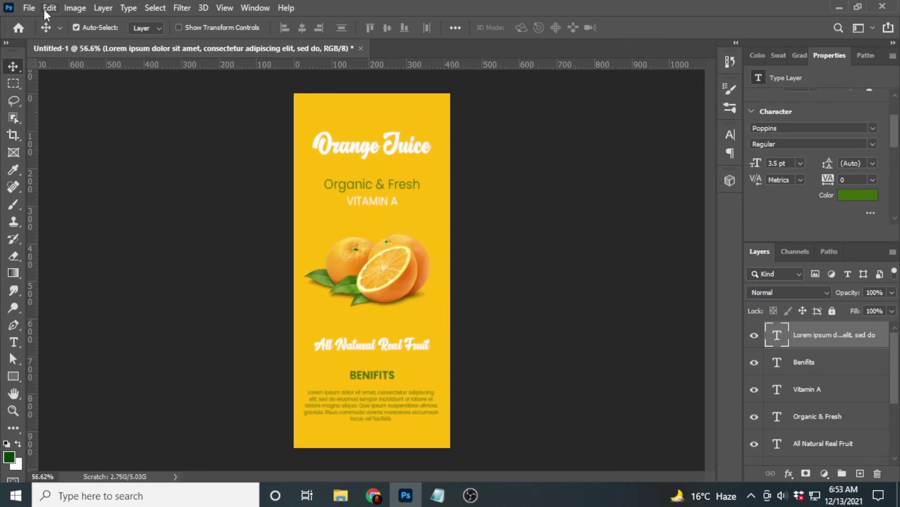
- Place the pngegg (59) orange splash, shrunk and tilted, in the label's top-left corner
{"action": "left_click", "coordinate": [29, 7]}
{"action": "left_click", "coordinate": [52, 319]}
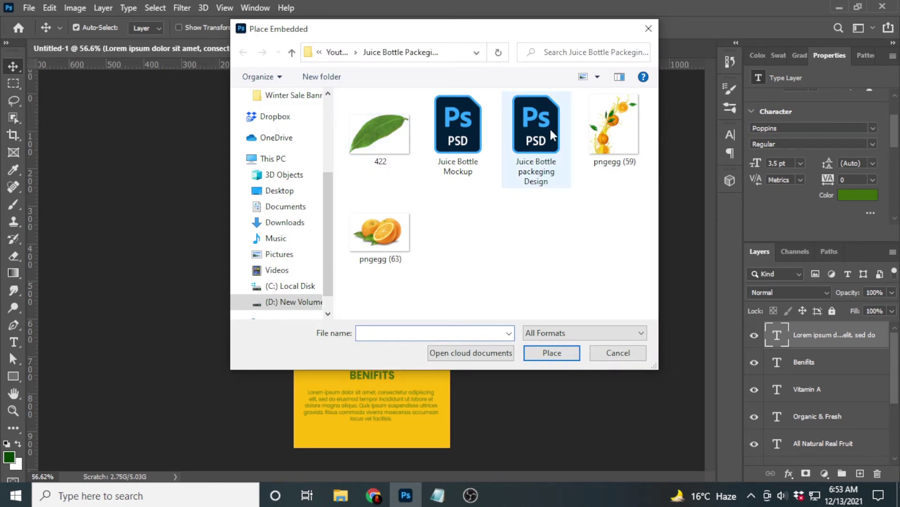
{"action": "double_click", "coordinate": [614, 124]}
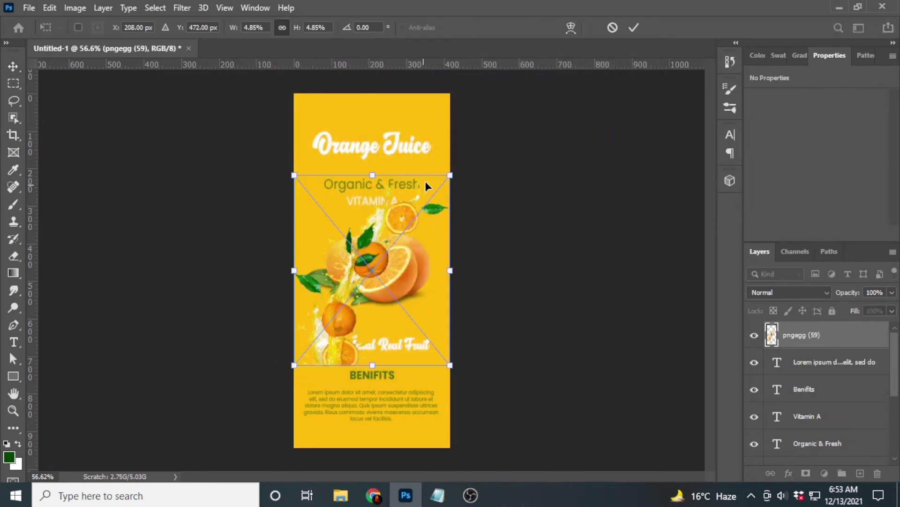
{"action": "left_click_drag", "start_coordinate": [450, 175], "coordinate": [379, 262]}
{"action": "left_click_drag", "start_coordinate": [335, 310], "coordinate": [306, 123]}
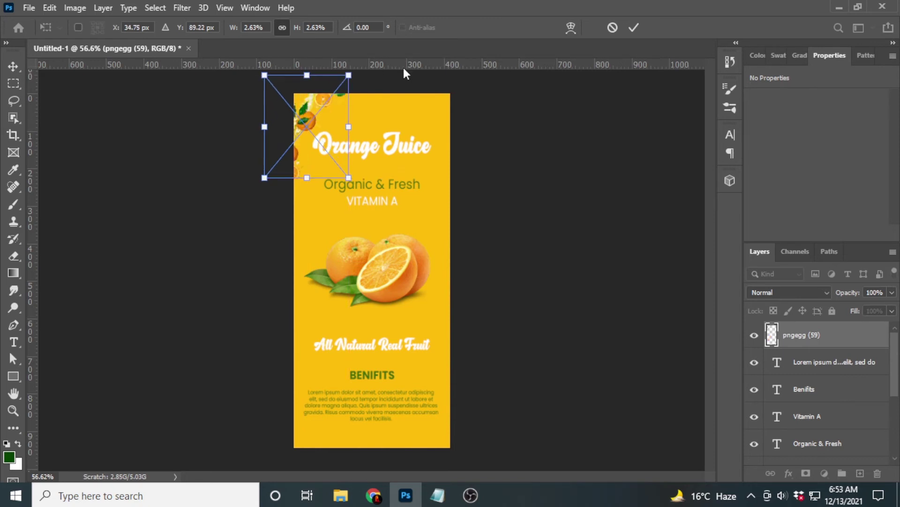
{"action": "left_click_drag", "start_coordinate": [394, 81], "coordinate": [400, 96]}
{"action": "left_click_drag", "start_coordinate": [338, 109], "coordinate": [349, 108]}
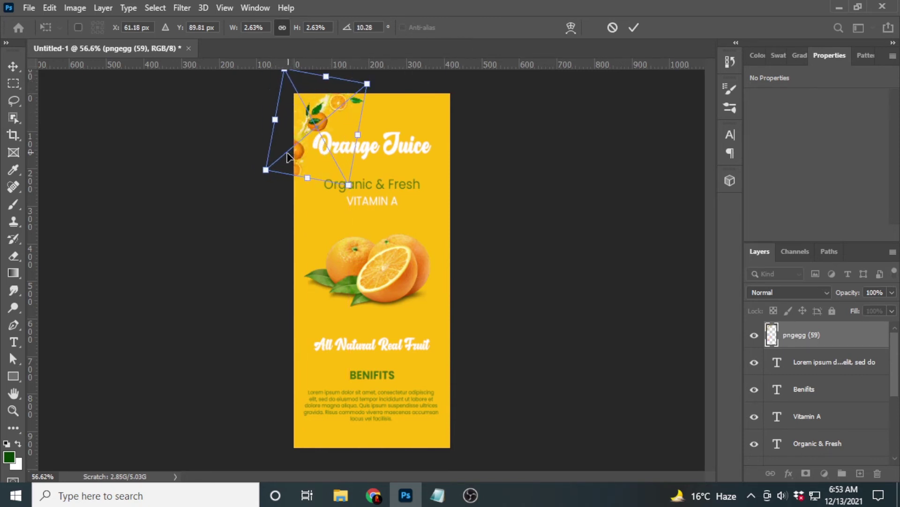
{"action": "left_click_drag", "start_coordinate": [270, 173], "coordinate": [294, 150]}
{"action": "left_click_drag", "start_coordinate": [323, 119], "coordinate": [308, 119]}
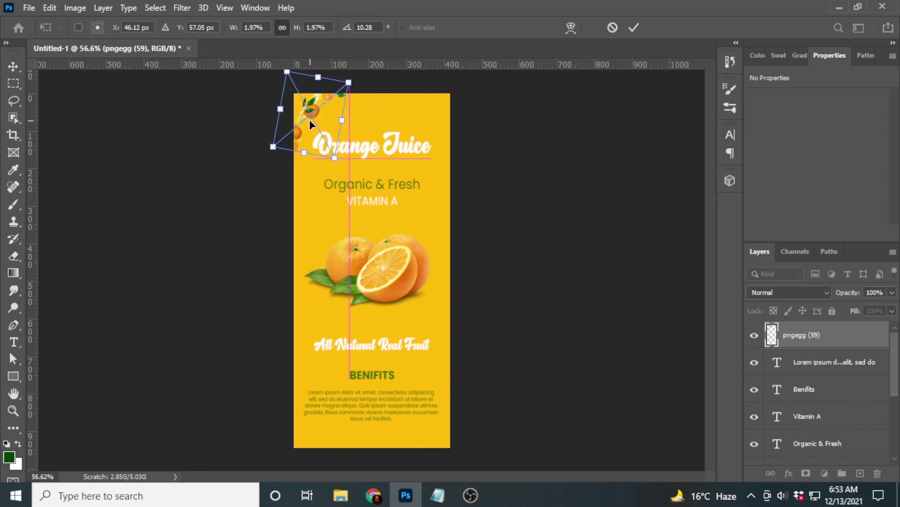
{"action": "left_click_drag", "start_coordinate": [349, 82], "coordinate": [355, 79]}
{"action": "left_click_drag", "start_coordinate": [325, 131], "coordinate": [443, 399]}
{"action": "left_click", "coordinate": [634, 27]}
- Rotate and scale the orange splash copy into the bottom-right corner
{"action": "key", "text": "ctrl+t"}
{"action": "left_click_drag", "start_coordinate": [488, 451], "coordinate": [328, 480]}
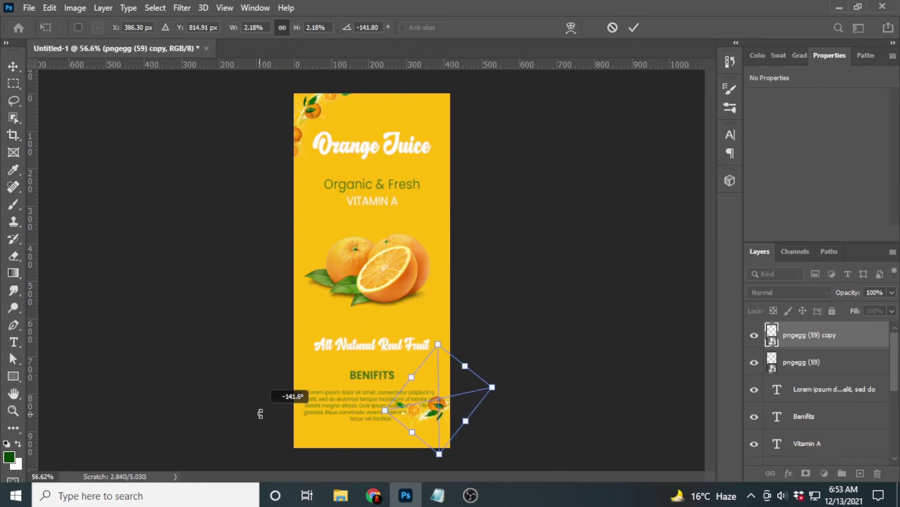
{"action": "mouse_move", "coordinate": [424, 445]}
{"action": "left_mouse_down"}
{"action": "mouse_move", "coordinate": [434, 456]}
{"action": "mouse_move", "coordinate": [423, 466]}
{"action": "left_mouse_up"}
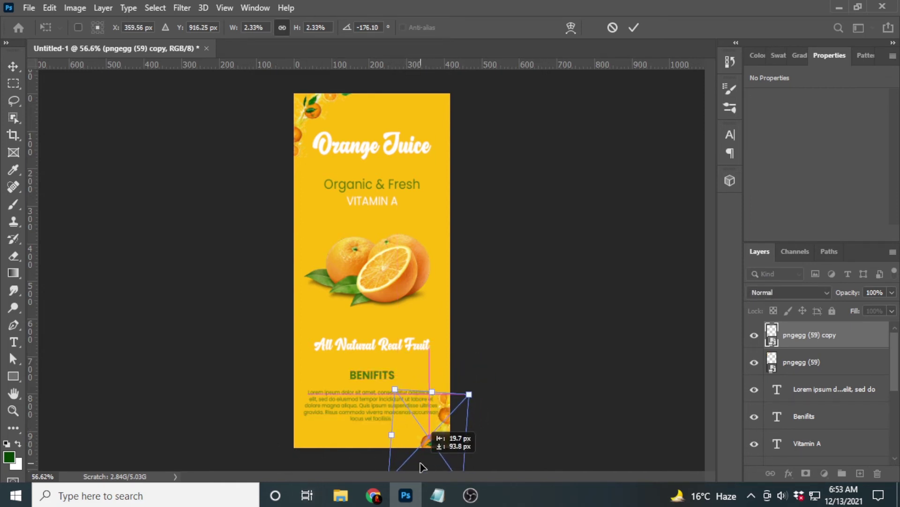
{"action": "mouse_move", "coordinate": [455, 433]}
{"action": "left_mouse_down"}
{"action": "mouse_move", "coordinate": [487, 408]}
{"action": "mouse_move", "coordinate": [433, 416]}
{"action": "left_mouse_up"}
{"action": "left_click_drag", "start_coordinate": [487, 383], "coordinate": [485, 384]}
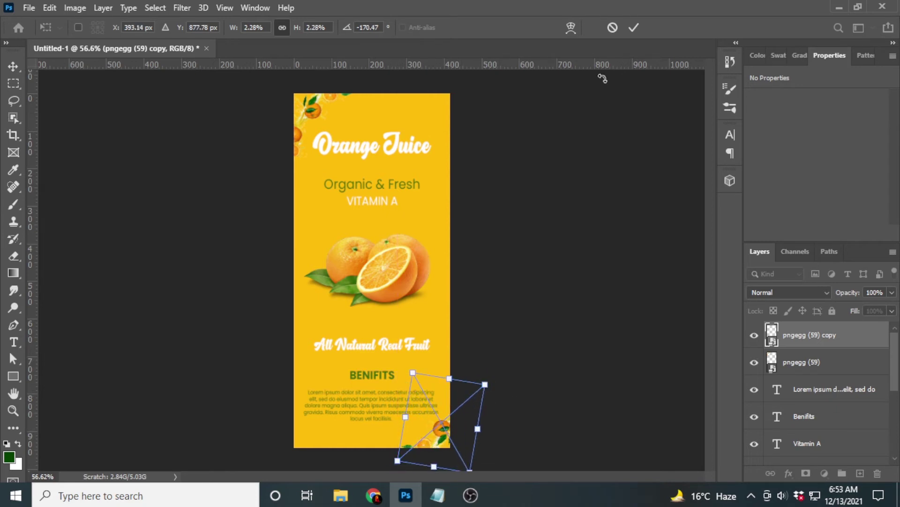
{"action": "left_click", "coordinate": [634, 28]}
{"action": "scroll", "coordinate": [501, 264], "scroll_direction": "up", "scroll_amount": 1}
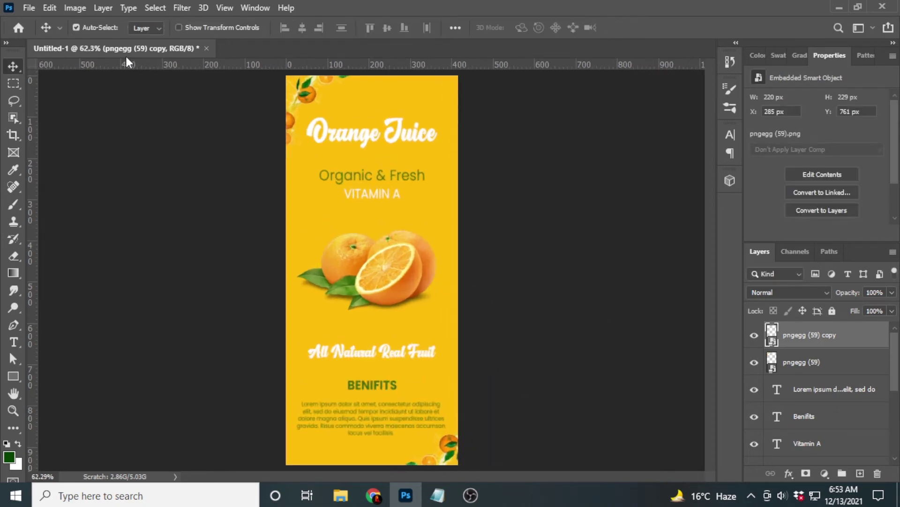
- Place the leaf image 422 as an embedded layer and shrink it
{"action": "left_click", "coordinate": [38, 7]}
{"action": "left_click", "coordinate": [114, 265]}
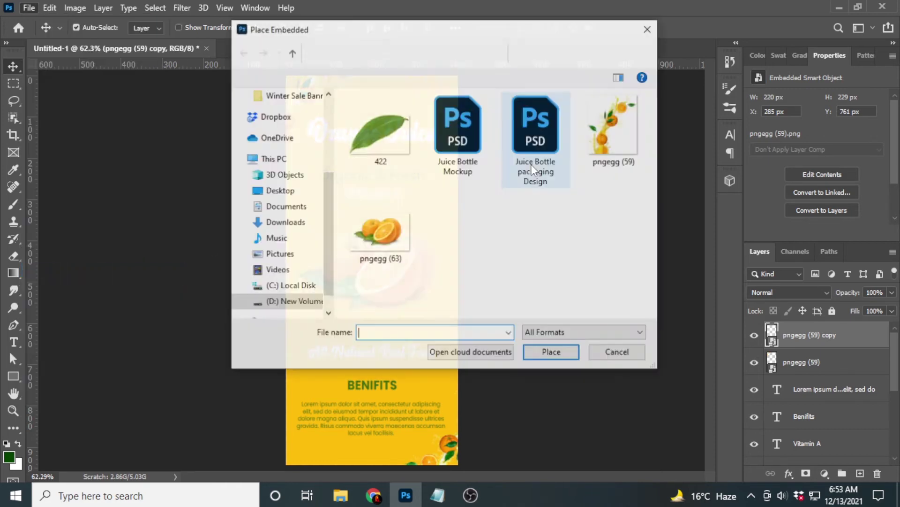
{"action": "double_click", "coordinate": [378, 137]}
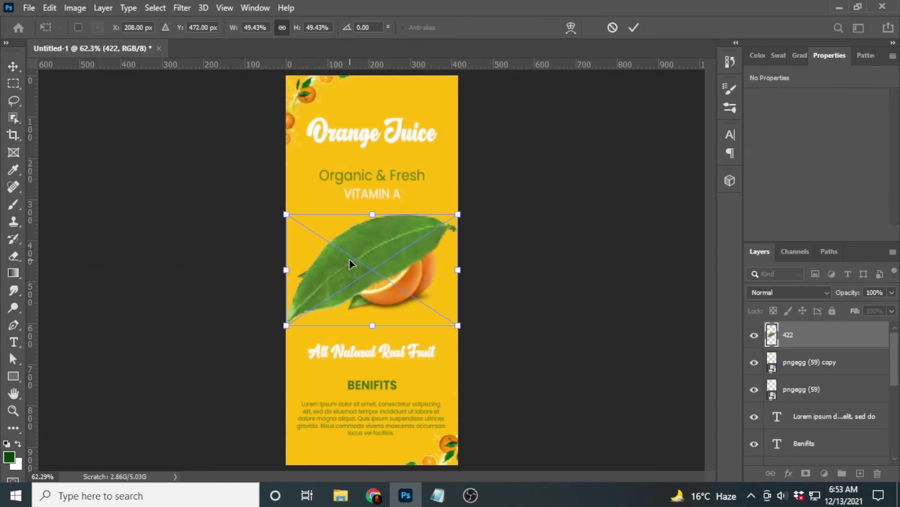
{"action": "left_click_drag", "start_coordinate": [501, 72], "coordinate": [461, 91]}
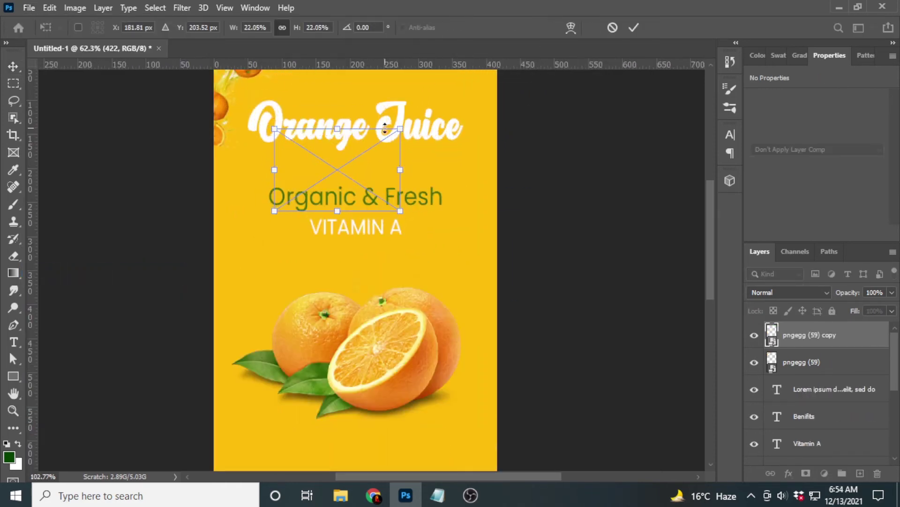
{"action": "scroll", "coordinate": [345, 174], "scroll_direction": "up", "scroll_amount": 5}
{"action": "scroll", "coordinate": [345, 174], "scroll_direction": "up", "scroll_amount": 5}
{"action": "left_click_drag", "start_coordinate": [404, 161], "coordinate": [436, 317]}
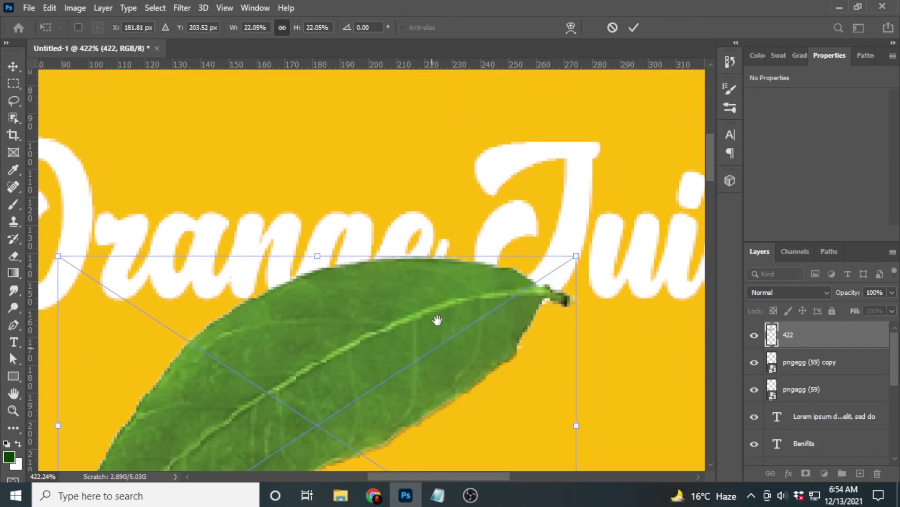
{"action": "left_click_drag", "start_coordinate": [577, 249], "coordinate": [408, 363]}
- Scale the leaf down, rotate it to about 146° and set it atop the title's O
{"action": "scroll", "coordinate": [408, 364], "scroll_direction": "down", "scroll_amount": 4}
{"action": "left_click_drag", "start_coordinate": [361, 401], "coordinate": [334, 273]}
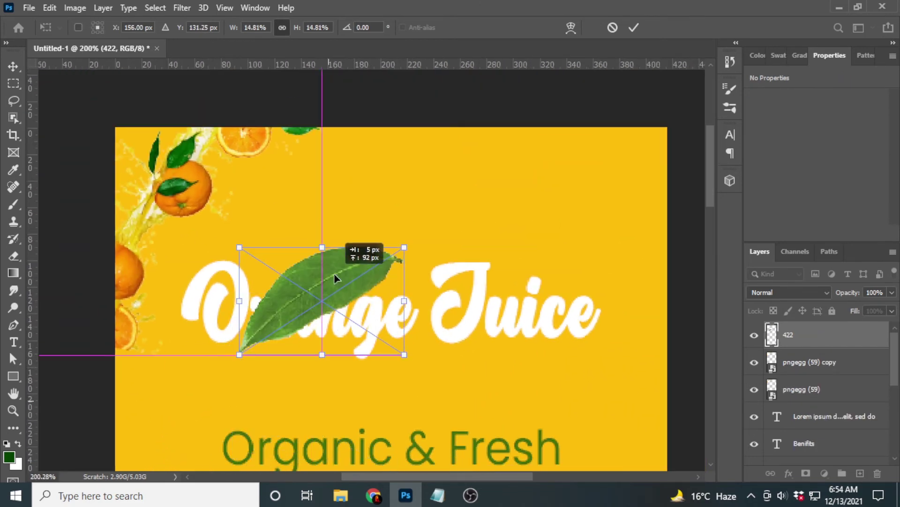
{"action": "mouse_move", "coordinate": [402, 249]}
{"action": "left_mouse_down"}
{"action": "mouse_move", "coordinate": [338, 290]}
{"action": "mouse_move", "coordinate": [404, 338]}
{"action": "left_mouse_up"}
{"action": "left_click_drag", "start_coordinate": [288, 342], "coordinate": [278, 308]}
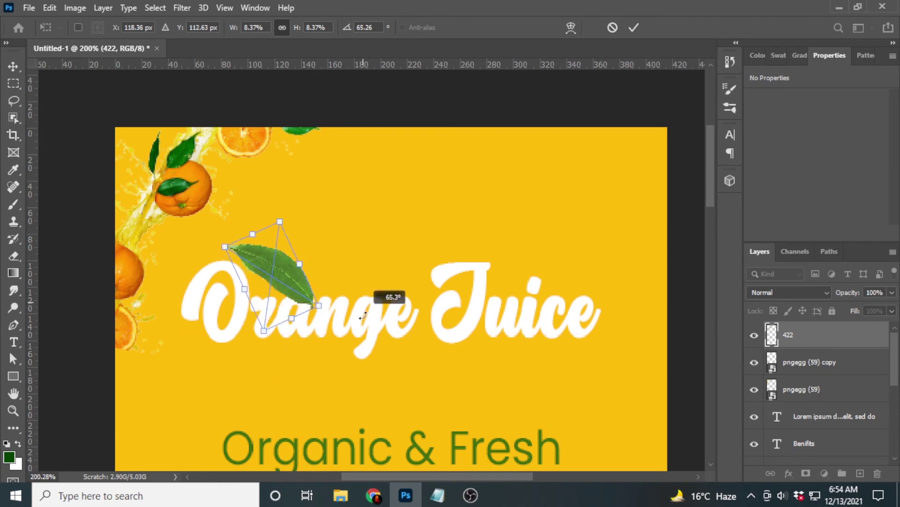
{"action": "mouse_move", "coordinate": [332, 300]}
{"action": "left_mouse_down"}
{"action": "mouse_move", "coordinate": [226, 318]}
{"action": "mouse_move", "coordinate": [242, 284]}
{"action": "left_mouse_up"}
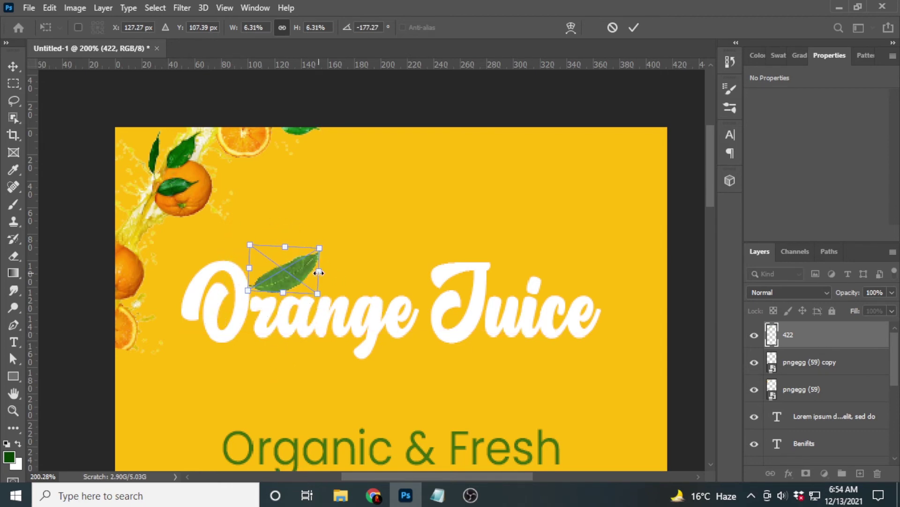
{"action": "left_click_drag", "start_coordinate": [328, 244], "coordinate": [359, 190]}
{"action": "left_click_drag", "start_coordinate": [286, 270], "coordinate": [263, 248]}
{"action": "left_click_drag", "start_coordinate": [287, 220], "coordinate": [294, 237]}
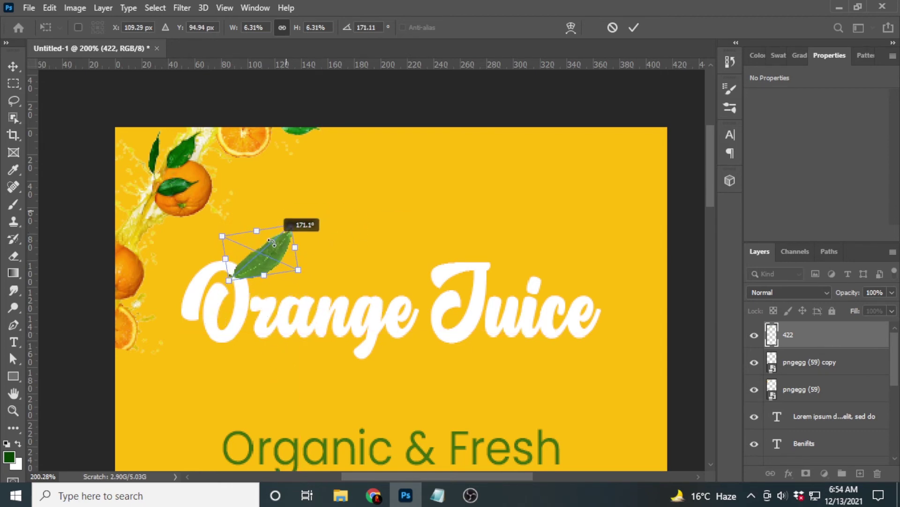
{"action": "mouse_move", "coordinate": [300, 197]}
{"action": "left_mouse_down"}
{"action": "mouse_move", "coordinate": [304, 189]}
{"action": "mouse_move", "coordinate": [279, 221]}
{"action": "left_mouse_up"}
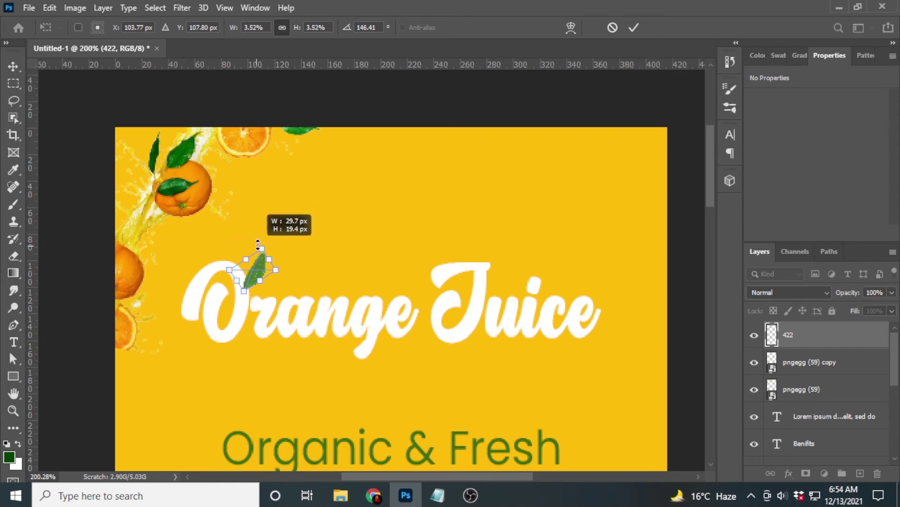
{"action": "left_click", "coordinate": [633, 27]}
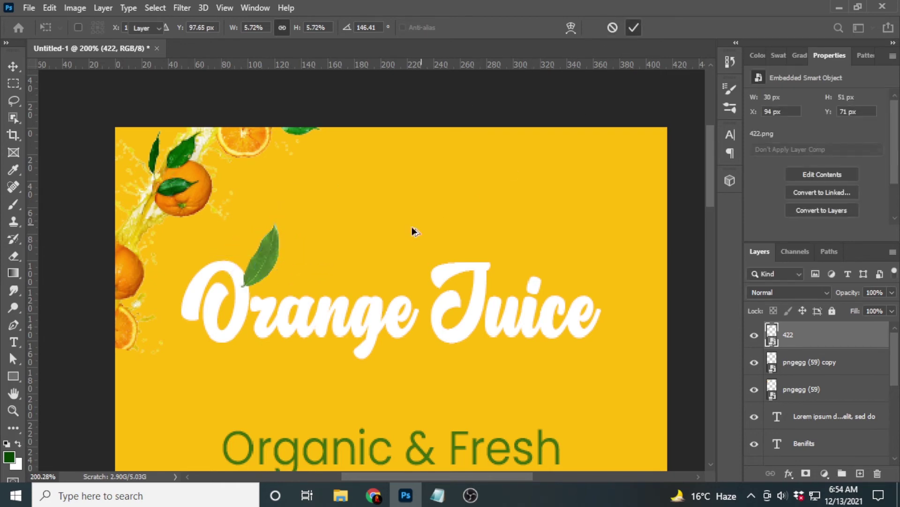
{"action": "scroll", "coordinate": [413, 231], "scroll_direction": "up", "scroll_amount": 3}
{"action": "scroll", "coordinate": [436, 252], "scroll_direction": "up", "scroll_amount": 3}
- Duplicate the leaf, flip the copy horizontally, shrink it and place it left of the original
{"action": "left_click_drag", "start_coordinate": [334, 267], "coordinate": [316, 239]}
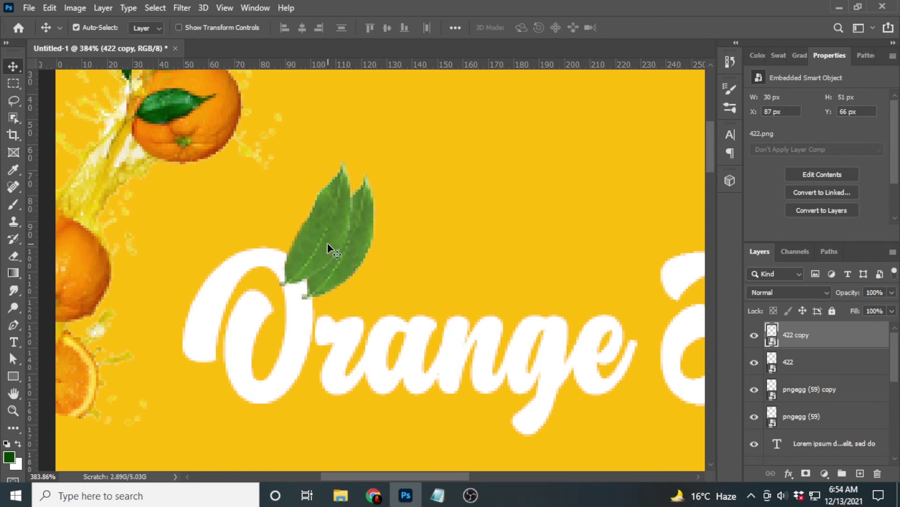
{"action": "key", "text": "ctrl+t"}
{"action": "right_click", "coordinate": [314, 236]}
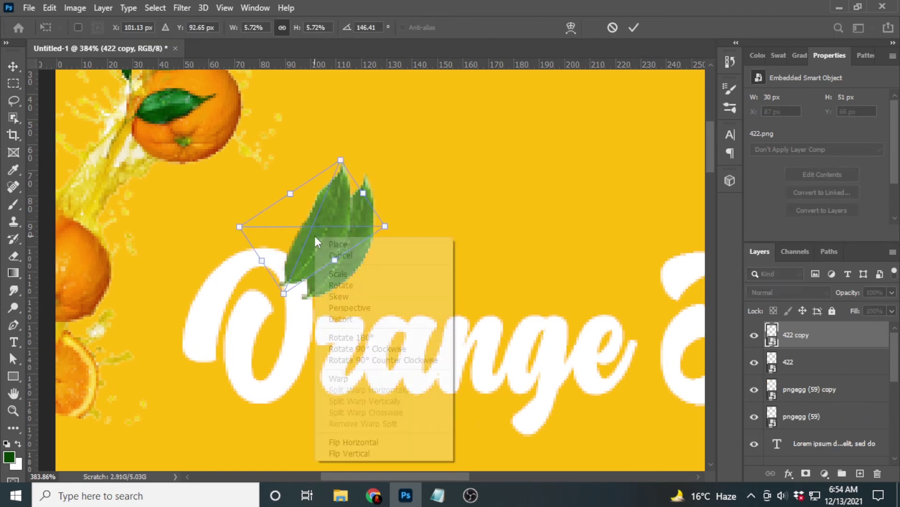
{"action": "left_click", "coordinate": [396, 441]}
{"action": "left_click_drag", "start_coordinate": [310, 254], "coordinate": [282, 238]}
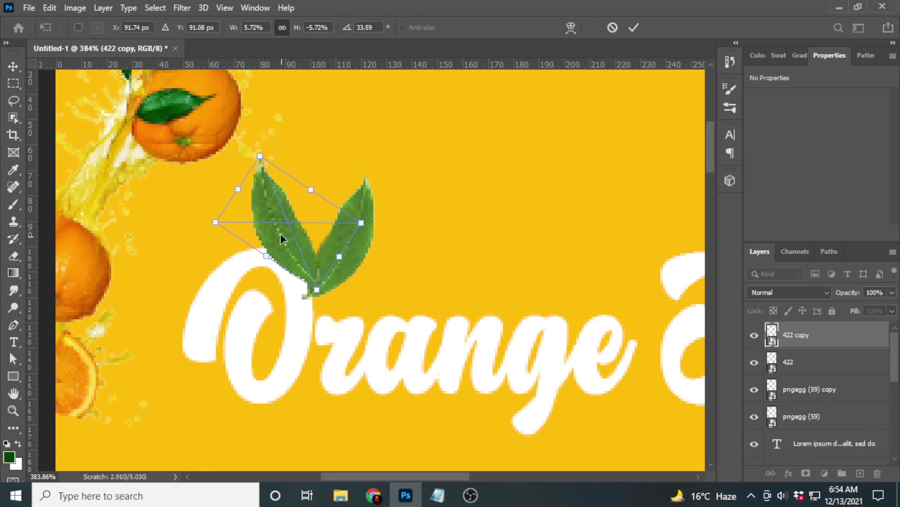
{"action": "left_click_drag", "start_coordinate": [261, 157], "coordinate": [275, 201]}
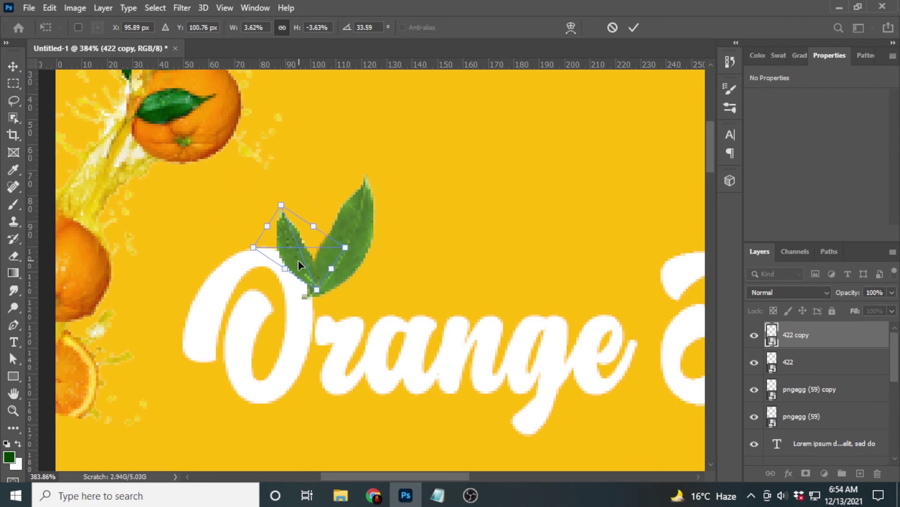
{"action": "mouse_move", "coordinate": [298, 259]}
{"action": "left_mouse_down"}
{"action": "mouse_move", "coordinate": [285, 251]}
{"action": "mouse_move", "coordinate": [288, 258]}
{"action": "left_mouse_up"}
{"action": "left_click", "coordinate": [633, 27]}
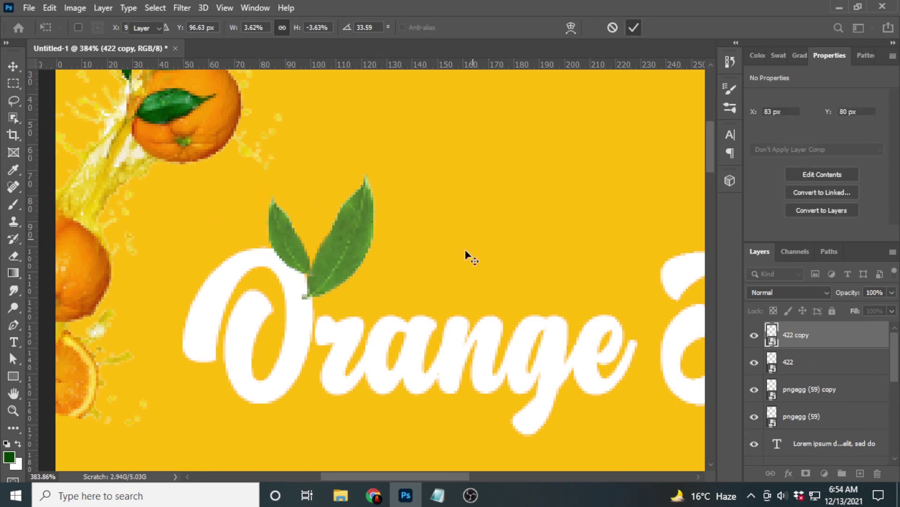
- Move the Orange Juice title layer above both leaf layers in the stack
{"action": "left_click", "coordinate": [397, 342]}
{"action": "mouse_move", "coordinate": [842, 458]}
{"action": "left_mouse_down"}
{"action": "mouse_move", "coordinate": [829, 209]}
{"action": "mouse_move", "coordinate": [825, 477]}
{"action": "mouse_move", "coordinate": [829, 459]}
{"action": "left_mouse_up"}
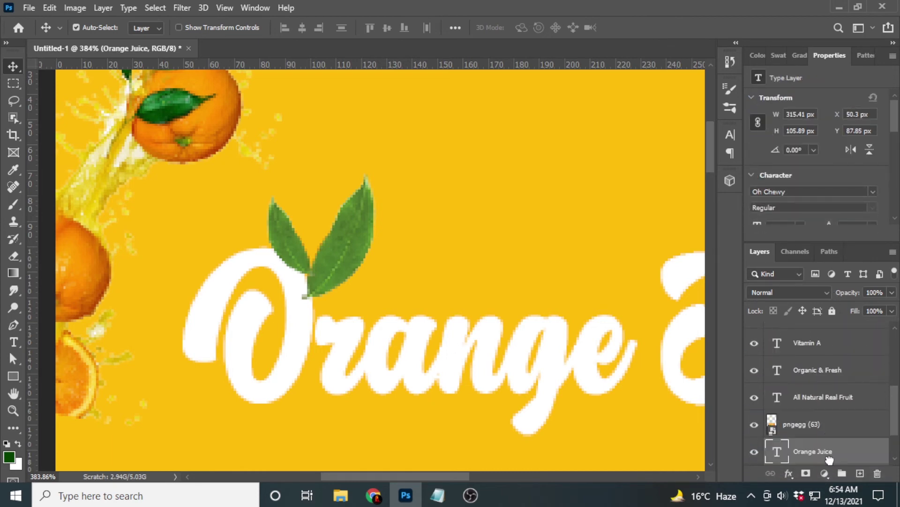
{"action": "left_click", "coordinate": [364, 259]}
{"action": "scroll", "coordinate": [821, 418], "scroll_direction": "down", "scroll_amount": 2}
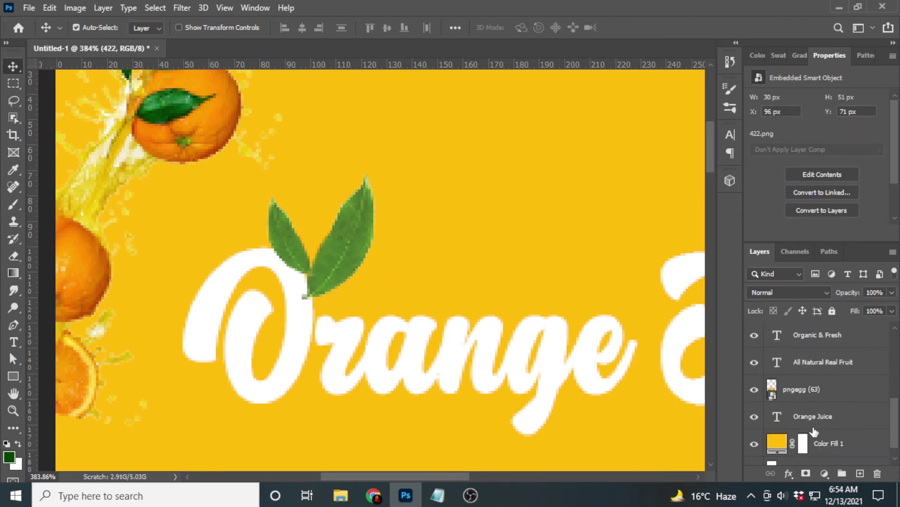
{"action": "mouse_move", "coordinate": [828, 406]}
{"action": "left_mouse_down"}
{"action": "mouse_move", "coordinate": [826, 214]}
{"action": "mouse_move", "coordinate": [829, 323]}
{"action": "left_mouse_up"}
{"action": "scroll", "coordinate": [322, 282], "scroll_direction": "up", "scroll_amount": 2}
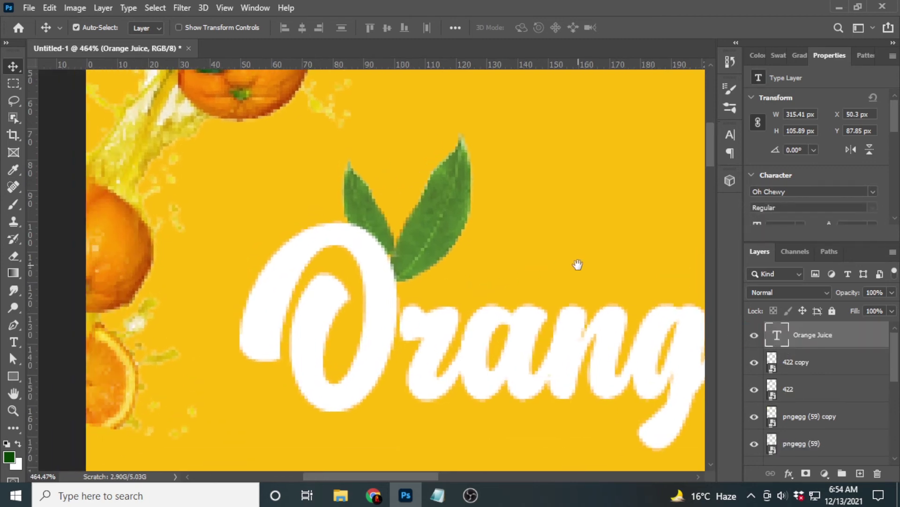
- Nudge the left and right leaves so they peek from behind the O, keeping the title in place
{"action": "left_click_drag", "start_coordinate": [408, 220], "coordinate": [389, 208]}
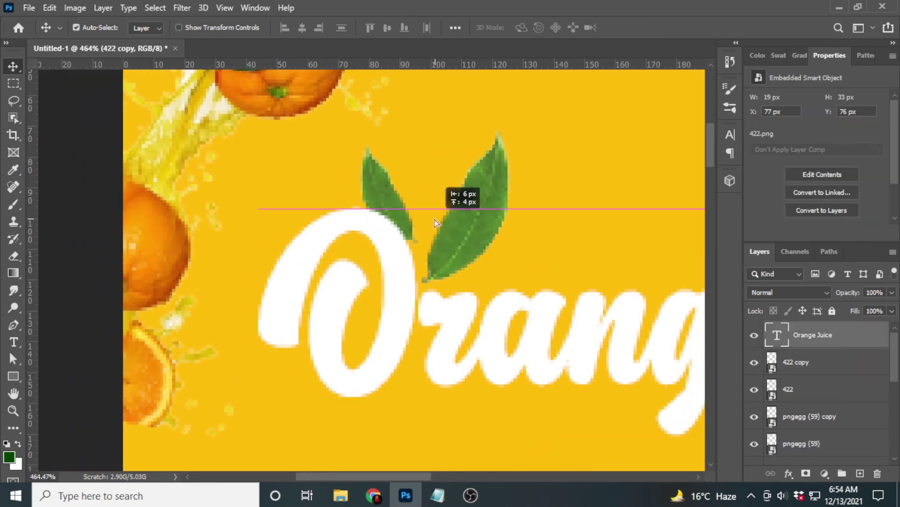
{"action": "left_click_drag", "start_coordinate": [458, 235], "coordinate": [483, 217]}
{"action": "key", "text": "ctrl+z"}
{"action": "left_click_drag", "start_coordinate": [493, 173], "coordinate": [477, 162]}
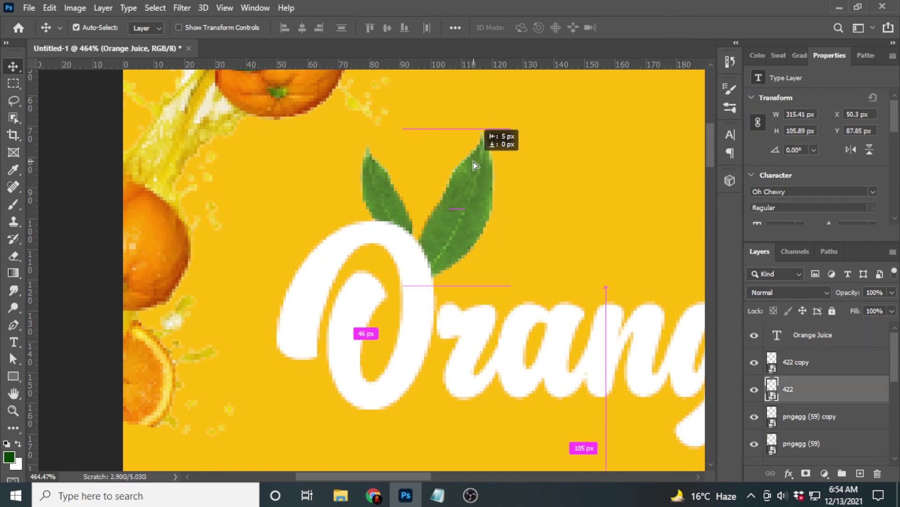
{"action": "left_click_drag", "start_coordinate": [376, 193], "coordinate": [374, 207]}
- Set the BENIFITS text colour to white (ffffff)
{"action": "scroll", "coordinate": [460, 249], "scroll_direction": "down", "scroll_amount": 5}
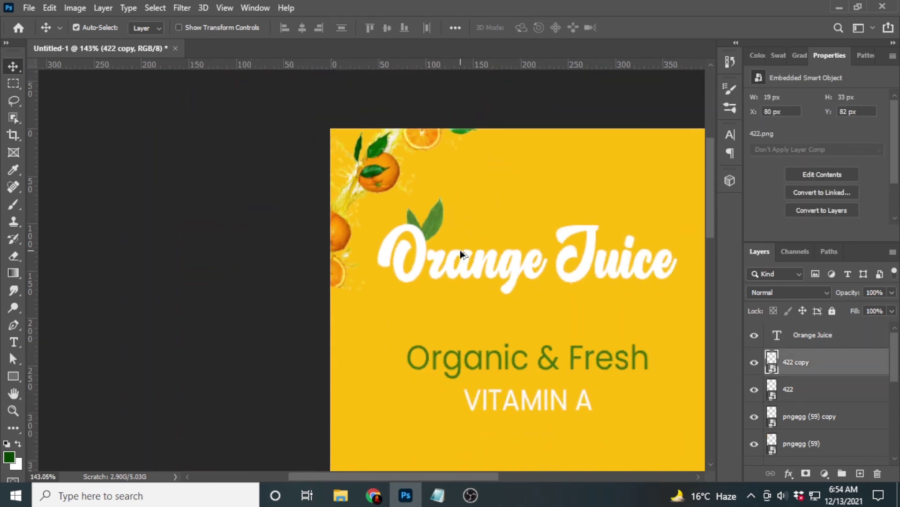
{"action": "scroll", "coordinate": [502, 299], "scroll_direction": "down", "scroll_amount": 3}
{"action": "scroll", "coordinate": [394, 286], "scroll_direction": "up", "scroll_amount": 3}
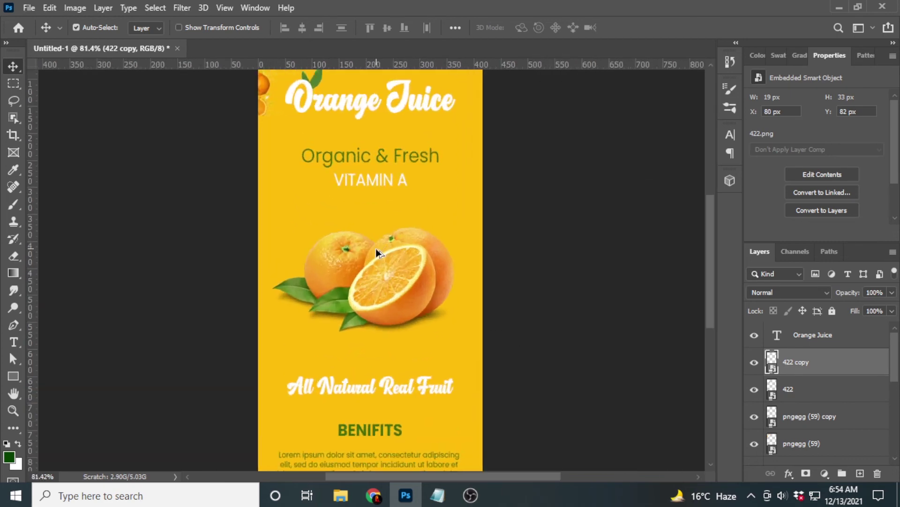
{"action": "scroll", "coordinate": [376, 248], "scroll_direction": "down", "scroll_amount": 1}
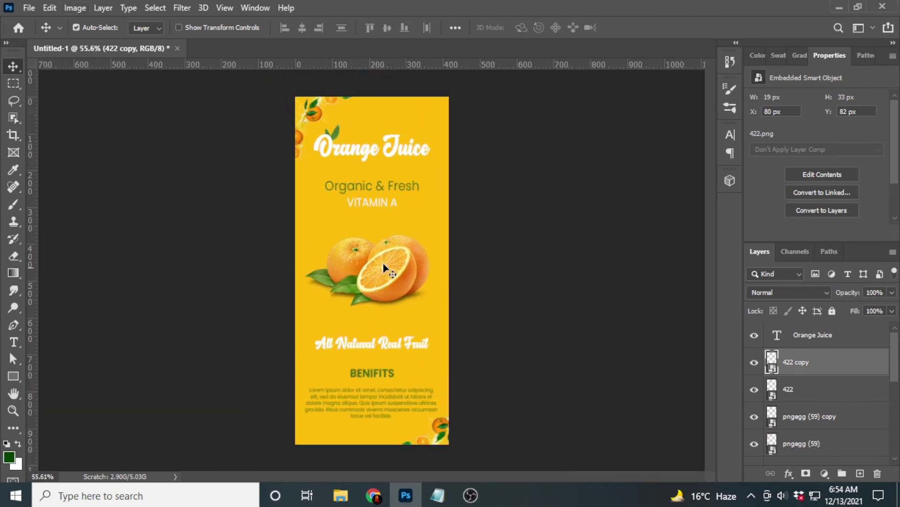
{"action": "scroll", "coordinate": [374, 225], "scroll_direction": "up", "scroll_amount": 2}
{"action": "scroll", "coordinate": [355, 207], "scroll_direction": "down", "scroll_amount": 1}
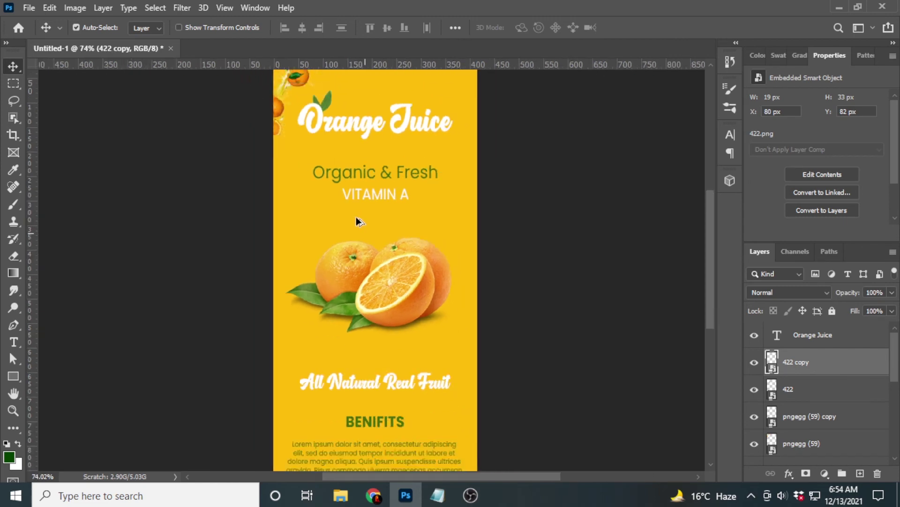
{"action": "scroll", "coordinate": [356, 216], "scroll_direction": "down", "scroll_amount": 1}
{"action": "scroll", "coordinate": [399, 422], "scroll_direction": "up", "scroll_amount": 1}
{"action": "scroll", "coordinate": [392, 410], "scroll_direction": "up", "scroll_amount": 1}
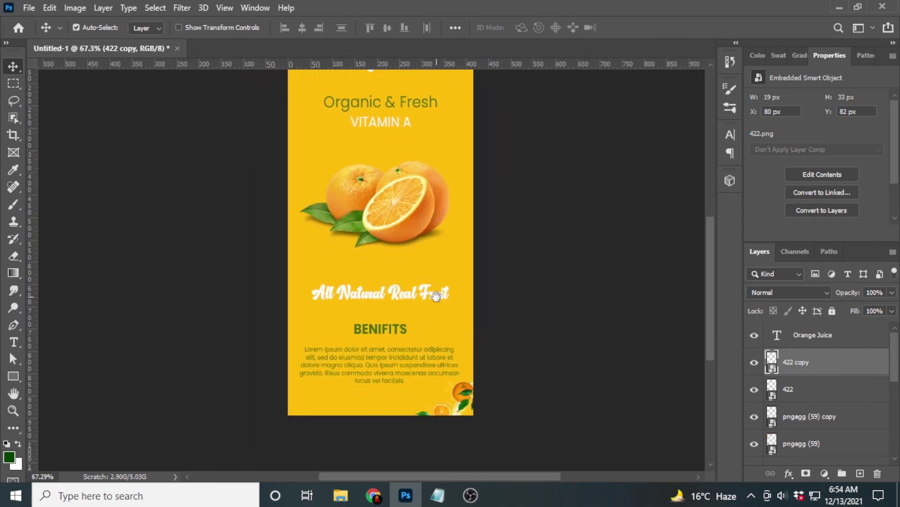
{"action": "left_click", "coordinate": [381, 328]}
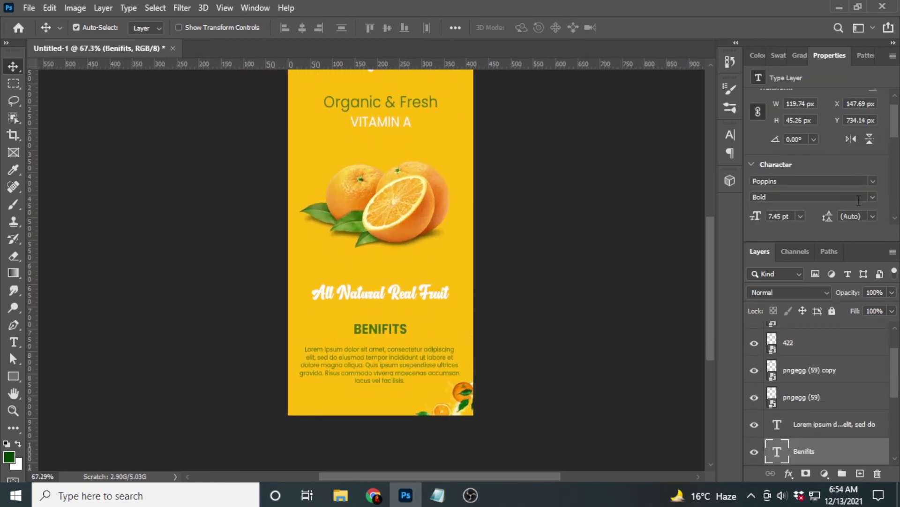
{"action": "scroll", "coordinate": [826, 188], "scroll_direction": "down", "scroll_amount": 2}
{"action": "left_click", "coordinate": [860, 203]}
{"action": "type", "text": "ffffff"}
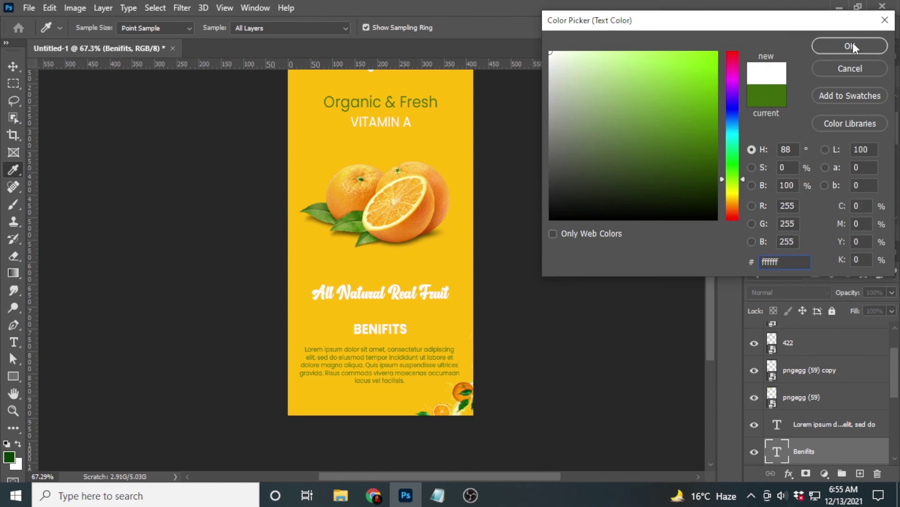
{"action": "left_click", "coordinate": [850, 46]}
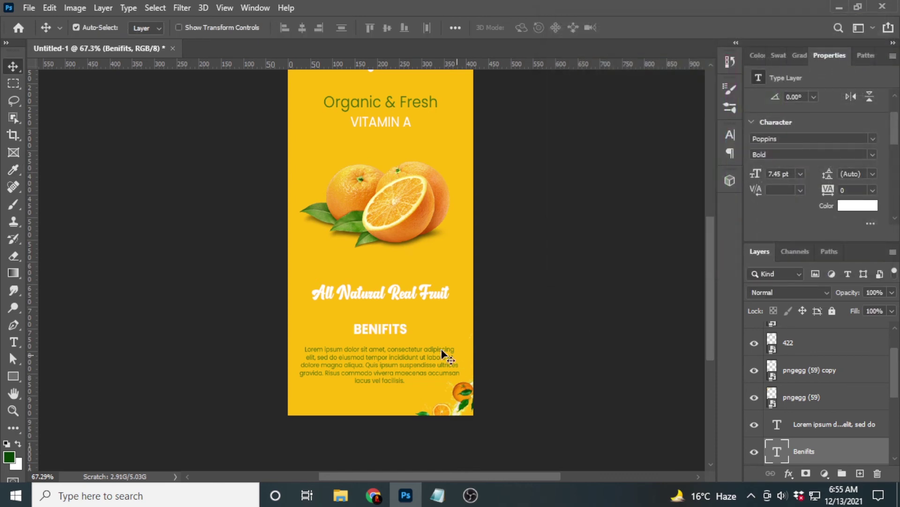
- Set the Lorem ipsum paragraph text colour to white (ffffff)
{"action": "left_click", "coordinate": [443, 354]}
{"action": "left_click", "coordinate": [856, 207]}
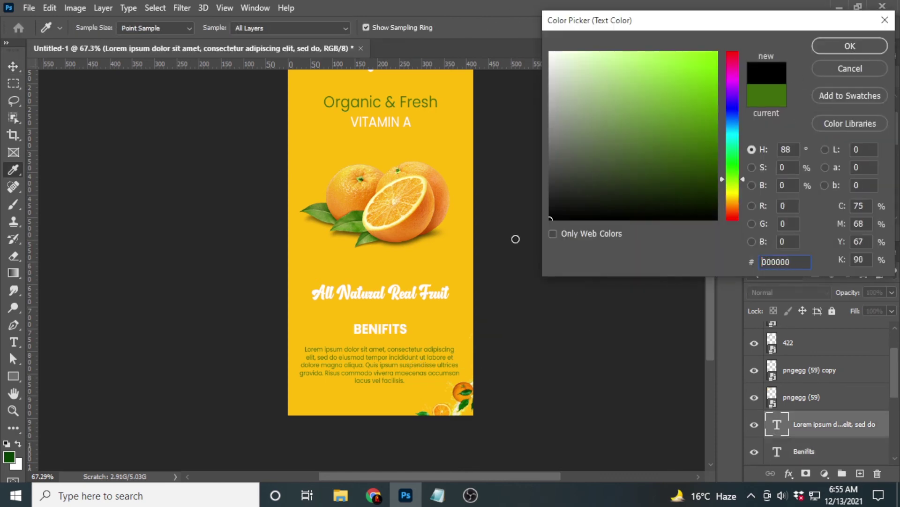
{"action": "type", "text": "ffffff"}
{"action": "left_click", "coordinate": [825, 47]}
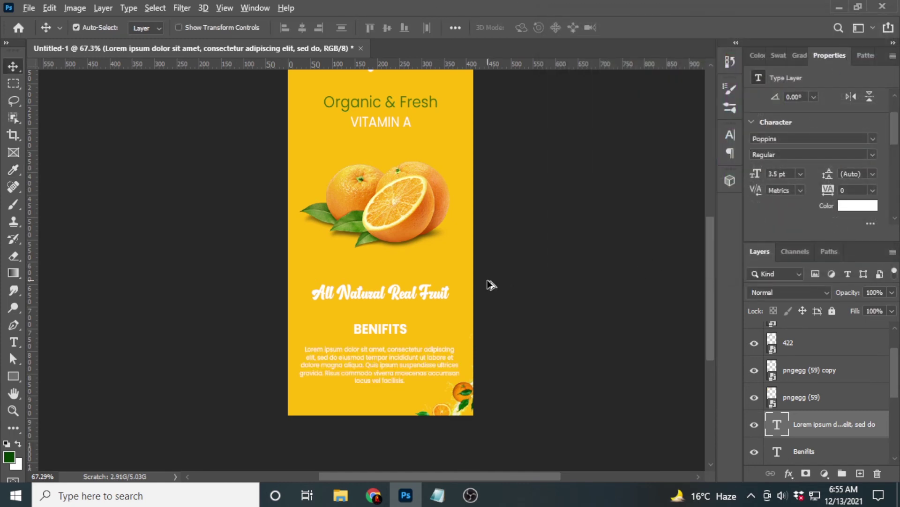
{"action": "scroll", "coordinate": [384, 307], "scroll_direction": "up", "scroll_amount": 2}
{"action": "scroll", "coordinate": [384, 328], "scroll_direction": "down", "scroll_amount": 3}
{"action": "scroll", "coordinate": [406, 370], "scroll_direction": "down", "scroll_amount": 1}
{"action": "scroll", "coordinate": [406, 370], "scroll_direction": "down", "scroll_amount": 1}
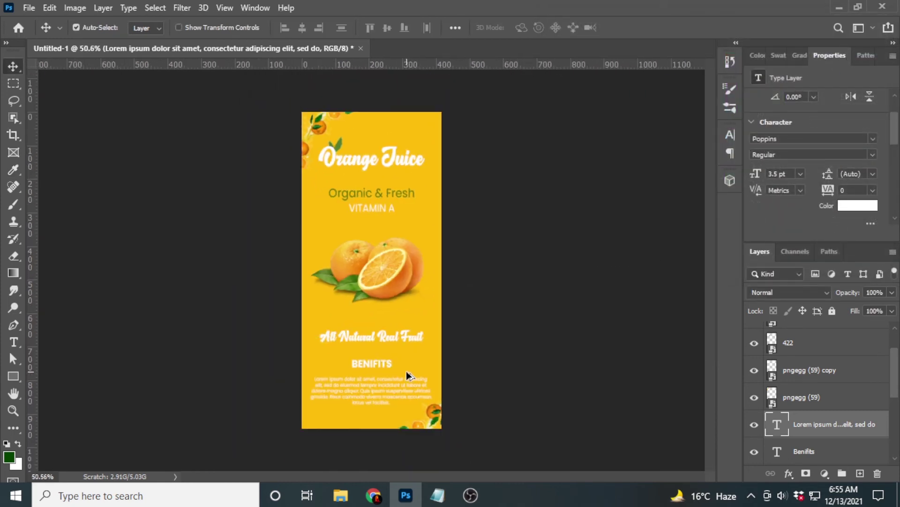
{"action": "scroll", "coordinate": [406, 370], "scroll_direction": "down", "scroll_amount": 1}
{"action": "scroll", "coordinate": [375, 370], "scroll_direction": "up", "scroll_amount": 2}
{"action": "scroll", "coordinate": [375, 371], "scroll_direction": "up", "scroll_amount": 1}
{"action": "scroll", "coordinate": [375, 370], "scroll_direction": "up", "scroll_amount": 1}
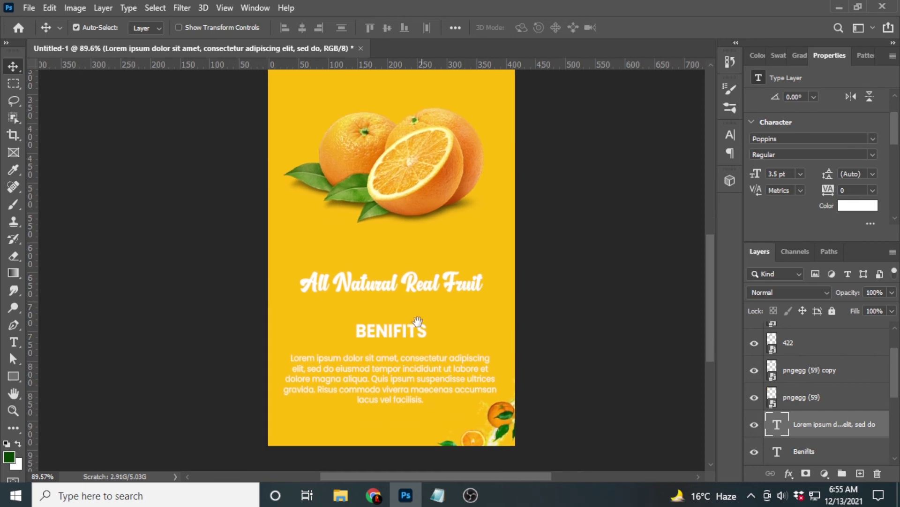
- Recolour BENIFITS with the green sampled from Organic & Fresh
{"action": "left_click", "coordinate": [401, 335]}
{"action": "left_click", "coordinate": [856, 206]}
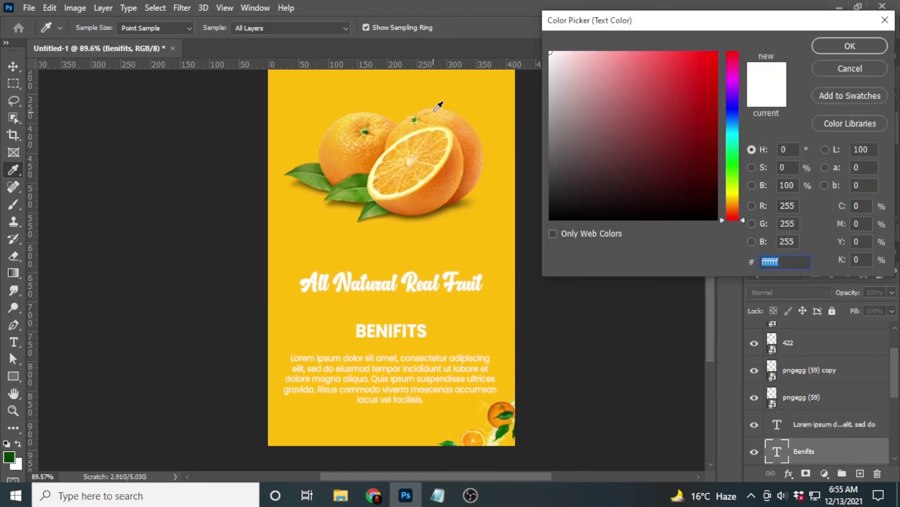
{"action": "left_click", "coordinate": [851, 75]}
{"action": "scroll", "coordinate": [539, 123], "scroll_direction": "up", "scroll_amount": 3}
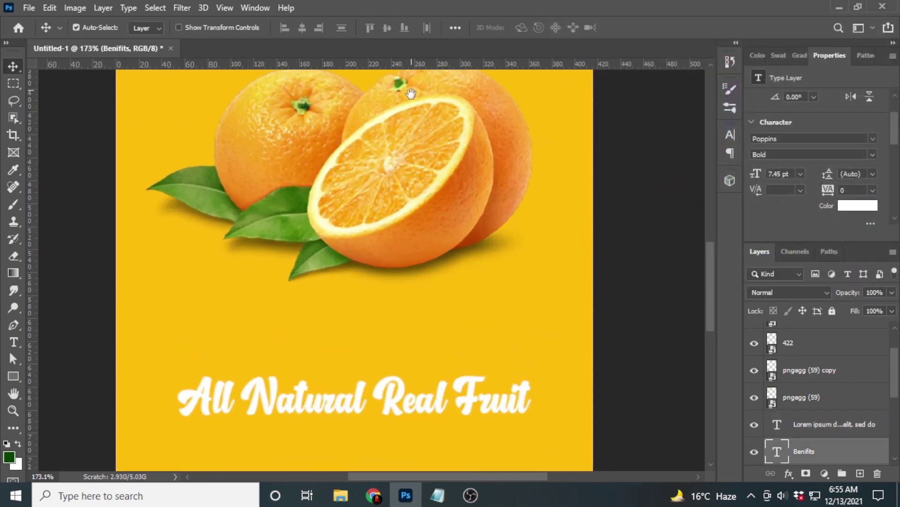
{"action": "scroll", "coordinate": [408, 89], "scroll_direction": "up", "scroll_amount": 3}
{"action": "scroll", "coordinate": [400, 196], "scroll_direction": "up", "scroll_amount": 2}
{"action": "left_click", "coordinate": [857, 207]}
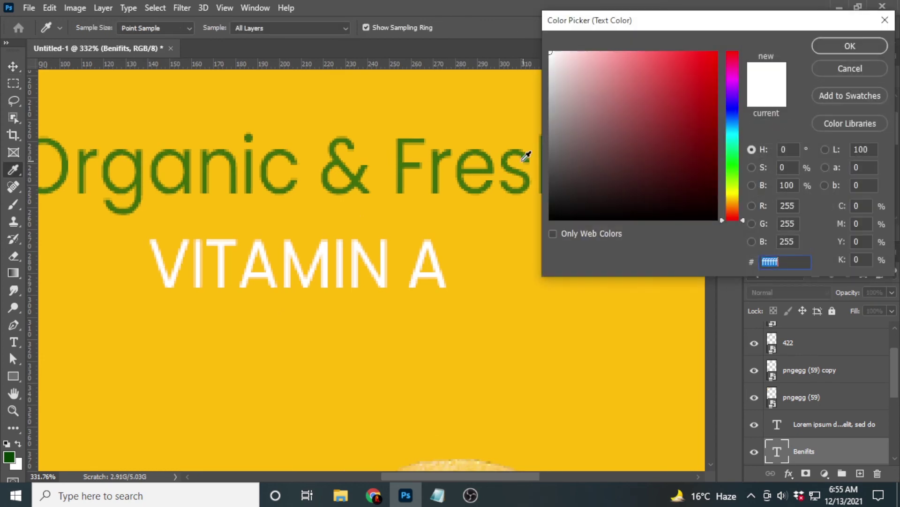
{"action": "left_click", "coordinate": [511, 150]}
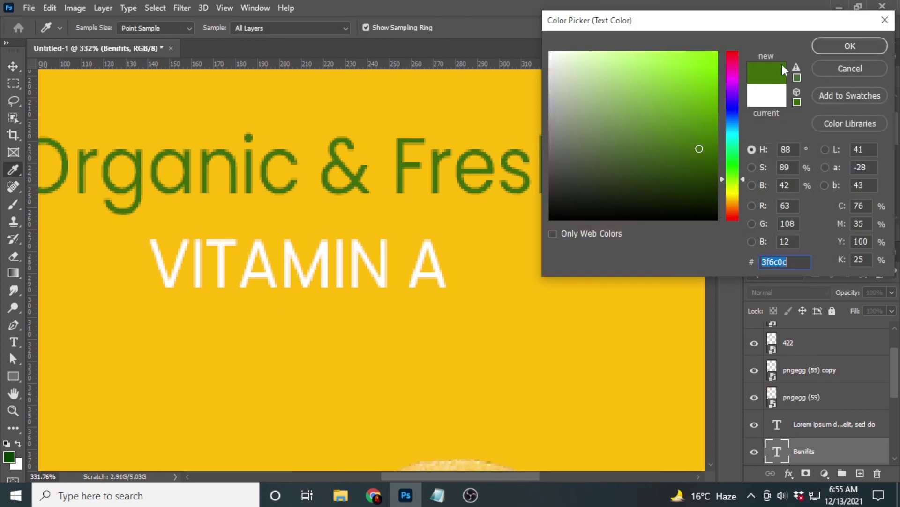
{"action": "left_click", "coordinate": [850, 46]}
- Raise Organic & Fresh and VITAMIN A slightly, then select the Color Fill 1 layer
{"action": "scroll", "coordinate": [351, 306], "scroll_direction": "down", "scroll_amount": 3}
{"action": "scroll", "coordinate": [485, 241], "scroll_direction": "down", "scroll_amount": 3}
{"action": "scroll", "coordinate": [448, 386], "scroll_direction": "down", "scroll_amount": 2}
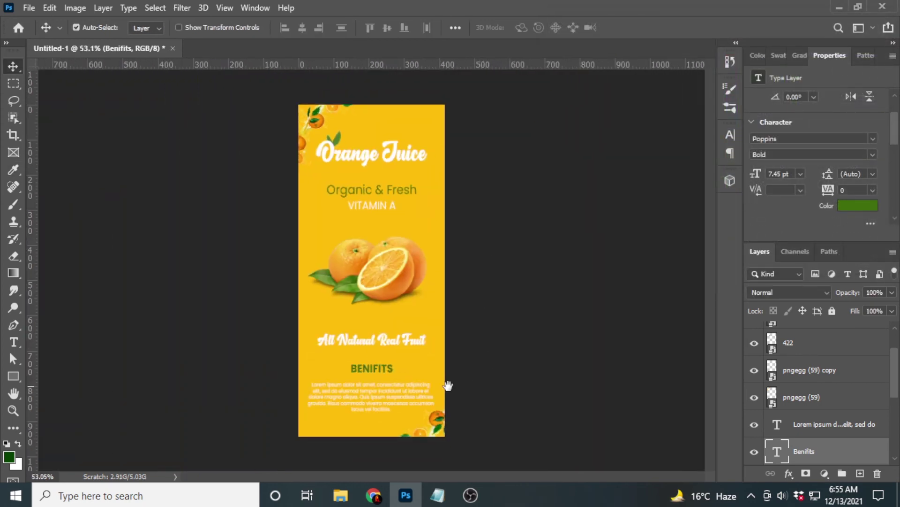
{"action": "scroll", "coordinate": [375, 370], "scroll_direction": "up", "scroll_amount": 2}
{"action": "scroll", "coordinate": [382, 340], "scroll_direction": "up", "scroll_amount": 1}
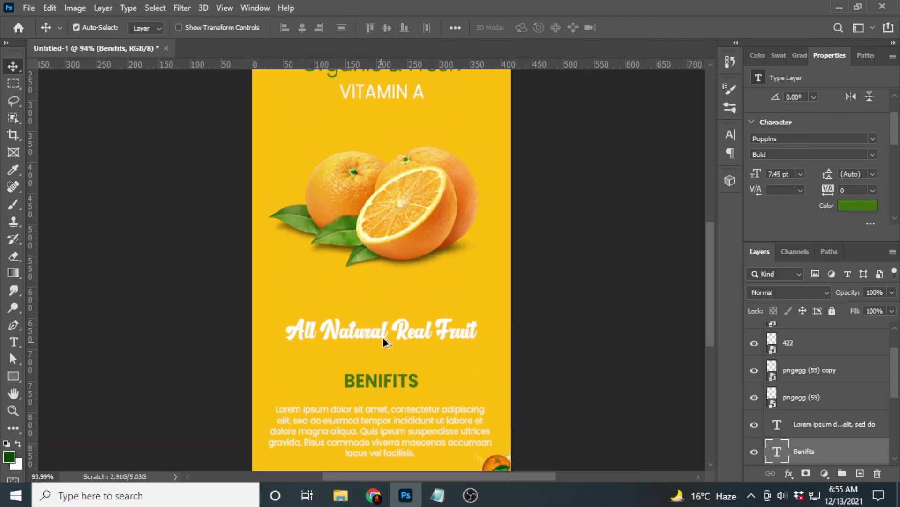
{"action": "scroll", "coordinate": [387, 334], "scroll_direction": "down", "scroll_amount": 3}
{"action": "scroll", "coordinate": [387, 218], "scroll_direction": "up", "scroll_amount": 1}
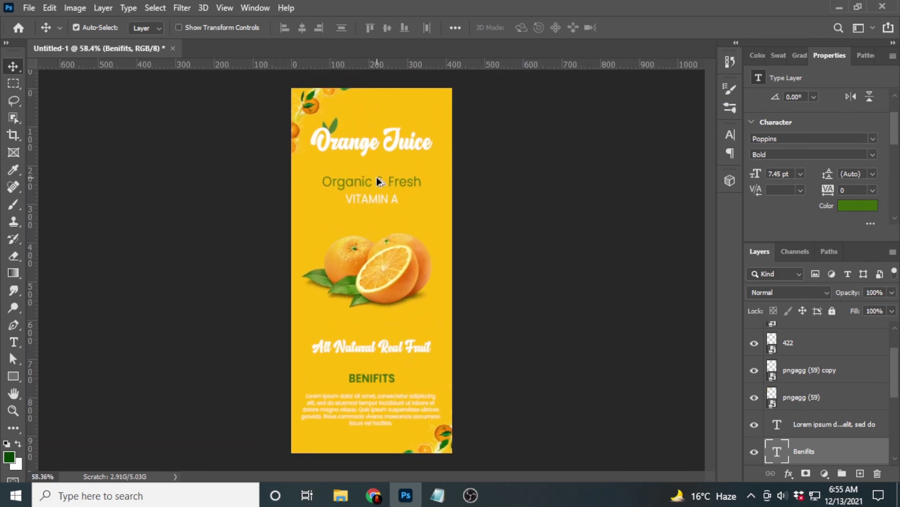
{"action": "left_click", "coordinate": [379, 183]}
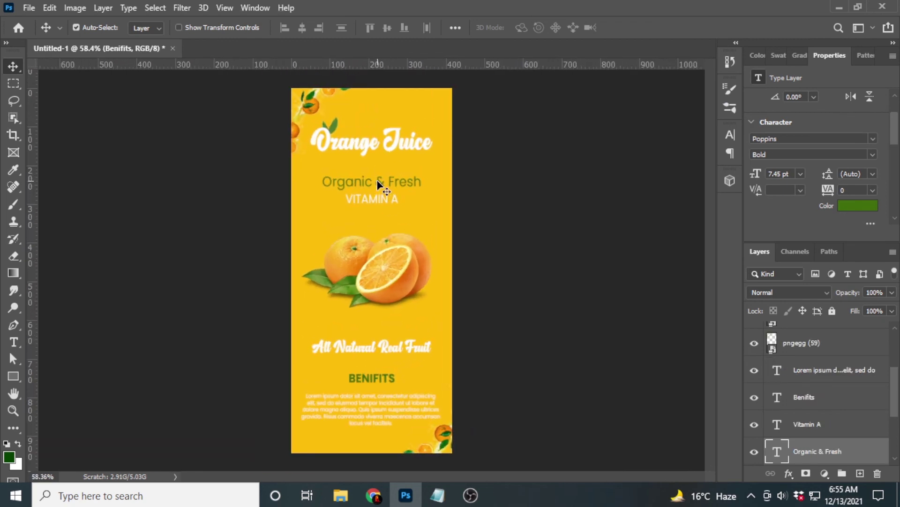
{"action": "left_click", "coordinate": [831, 428], "text": "shift"}
{"action": "left_click_drag", "start_coordinate": [390, 183], "coordinate": [390, 177]}
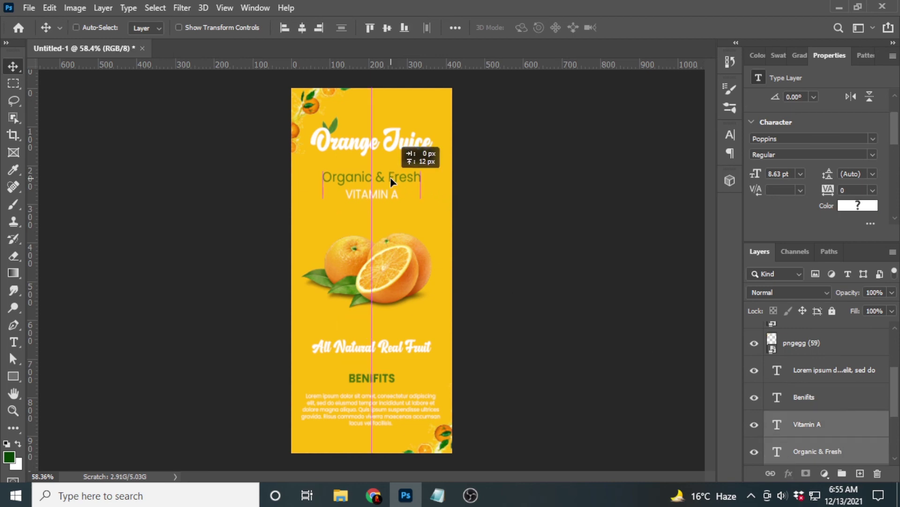
{"action": "scroll", "coordinate": [854, 389], "scroll_direction": "down", "scroll_amount": 4}
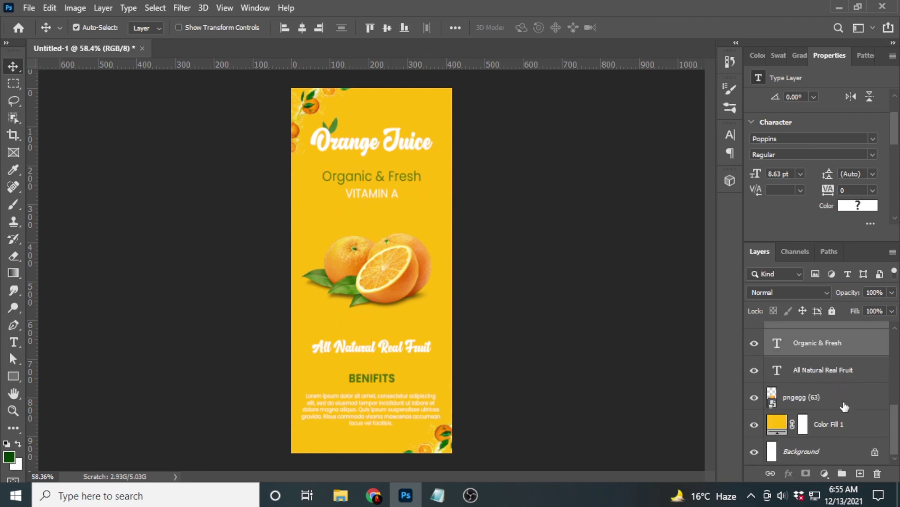
{"action": "left_click", "coordinate": [854, 428]}
- Add a new layer and paint with a white (ffffff) Soft Round brush, 226 px, 0% hardness
{"action": "left_click", "coordinate": [860, 474]}
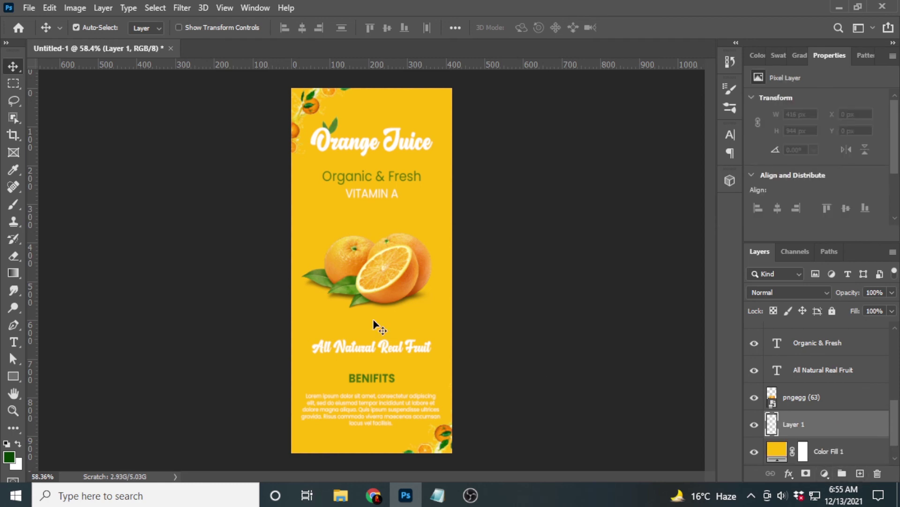
{"action": "key", "text": "b"}
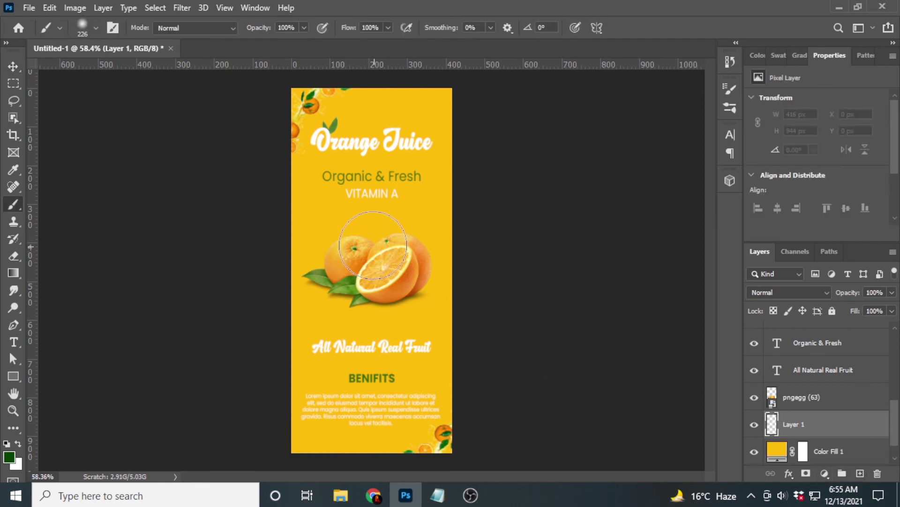
{"action": "left_click", "coordinate": [15, 454]}
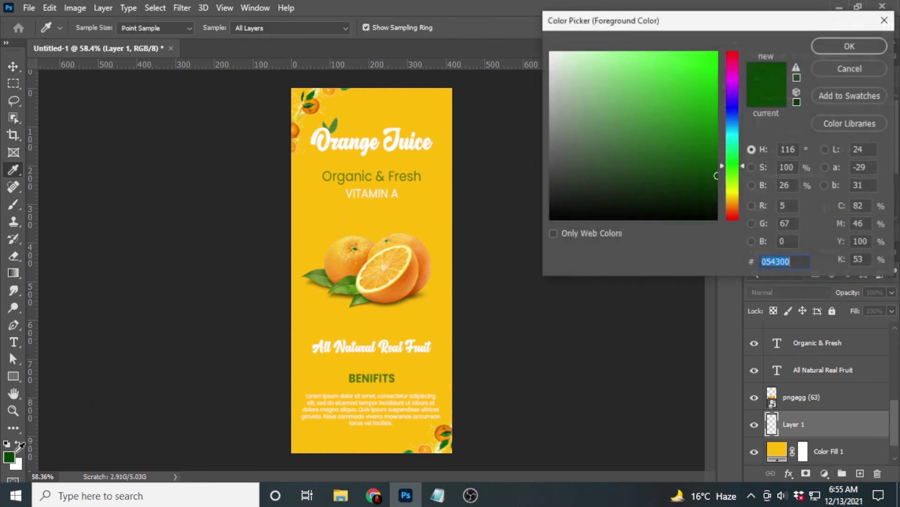
{"action": "type", "text": "ffffff"}
{"action": "left_click", "coordinate": [850, 45]}
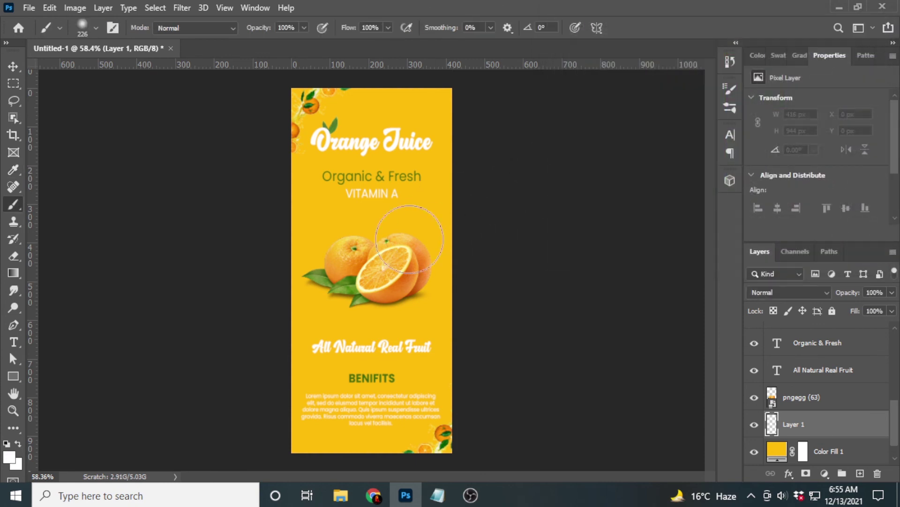
{"action": "right_click", "coordinate": [373, 252]}
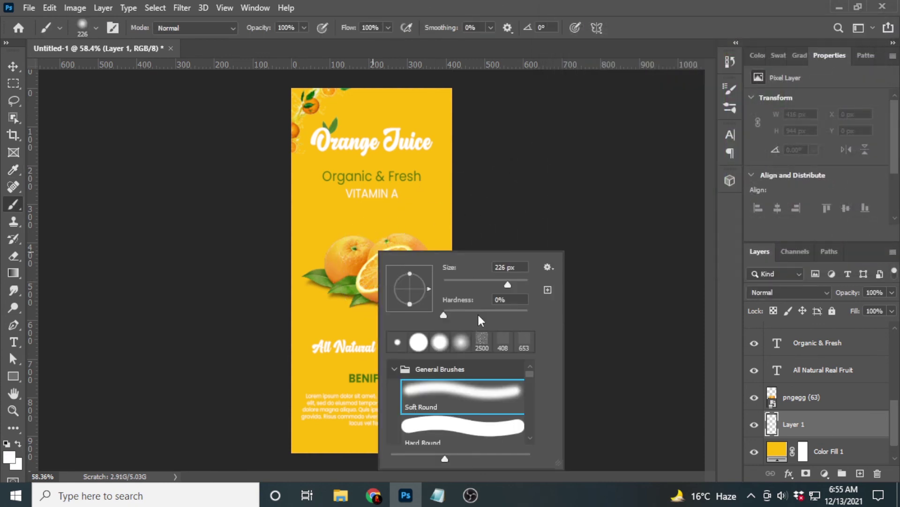
{"action": "left_click", "coordinate": [448, 6]}
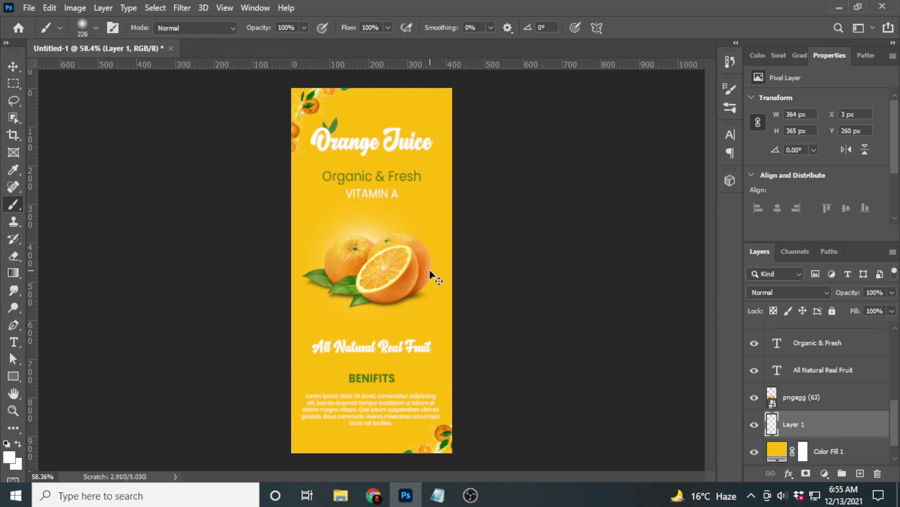
- Enlarge the white glow behind the oranges to about 731 × 734 px
{"action": "key", "text": "ctrl+t"}
{"action": "left_click_drag", "start_coordinate": [433, 190], "coordinate": [463, 158]}
{"action": "left_click_drag", "start_coordinate": [389, 264], "coordinate": [394, 284]}
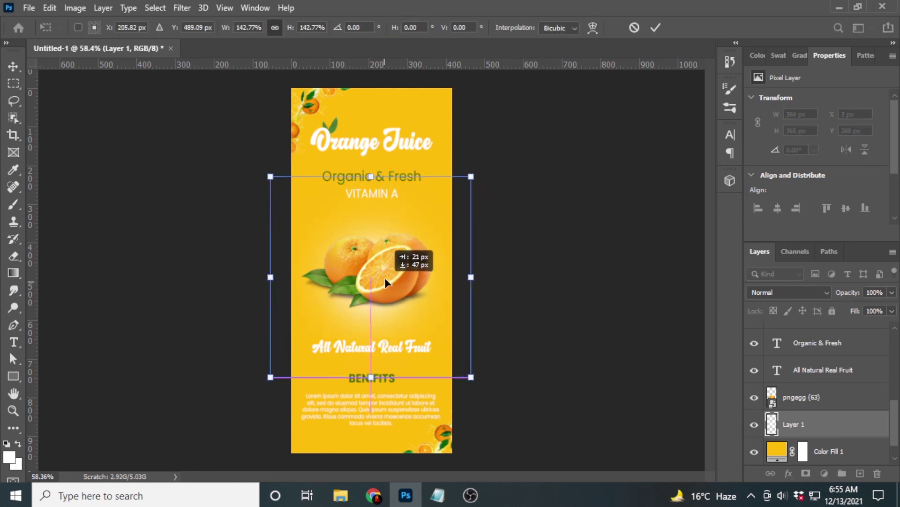
{"action": "mouse_move", "coordinate": [478, 170]}
{"action": "left_mouse_down"}
{"action": "mouse_move", "coordinate": [519, 180]}
{"action": "mouse_move", "coordinate": [553, 146]}
{"action": "mouse_move", "coordinate": [542, 163]}
{"action": "left_mouse_up"}
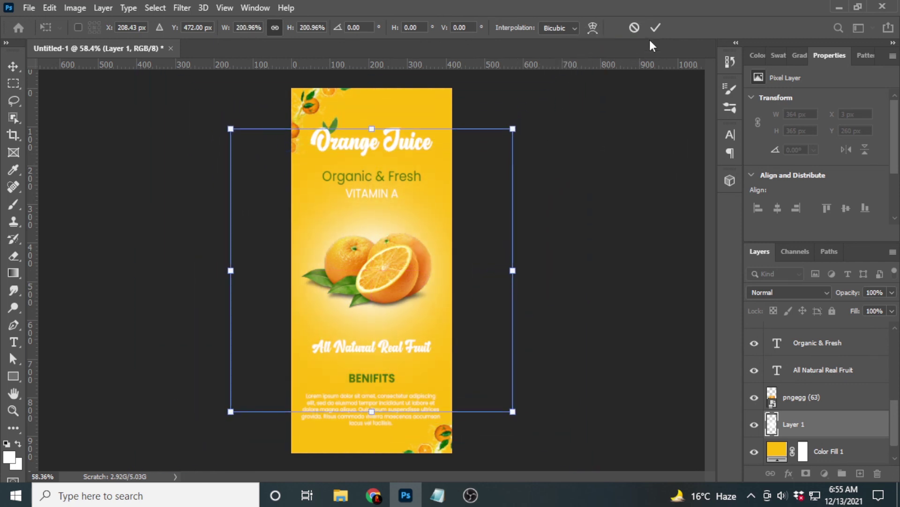
{"action": "left_click", "coordinate": [655, 28]}
- Set the glow layer's blend mode to Overlay
{"action": "key", "text": "b"}
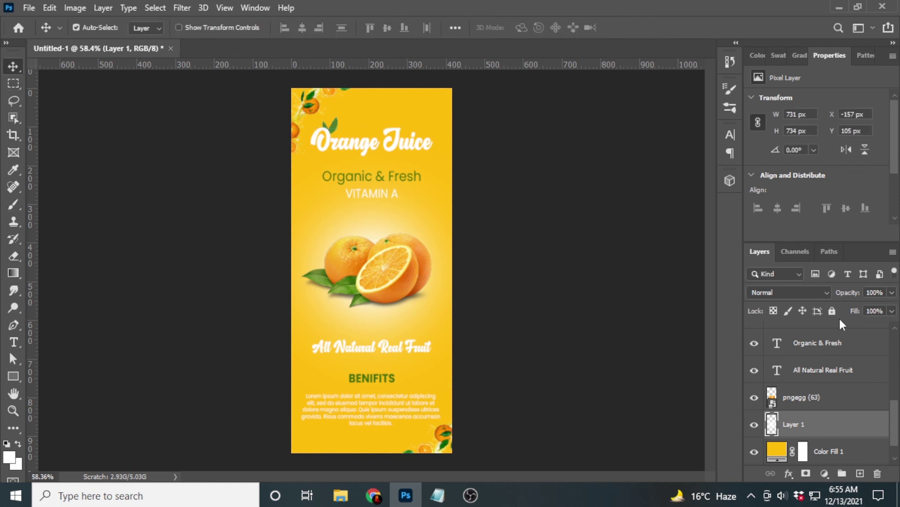
{"action": "left_click", "coordinate": [776, 290]}
{"action": "left_click", "coordinate": [772, 312]}
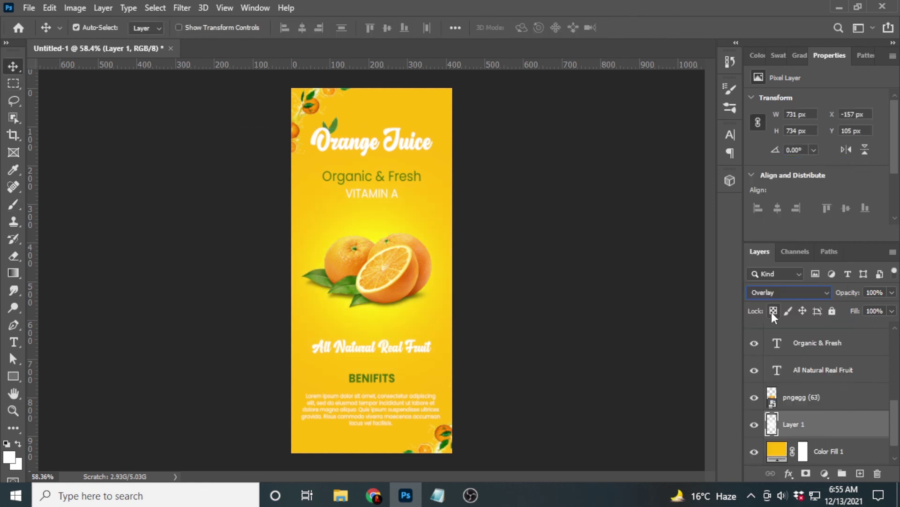
{"action": "key", "text": "ctrl"}
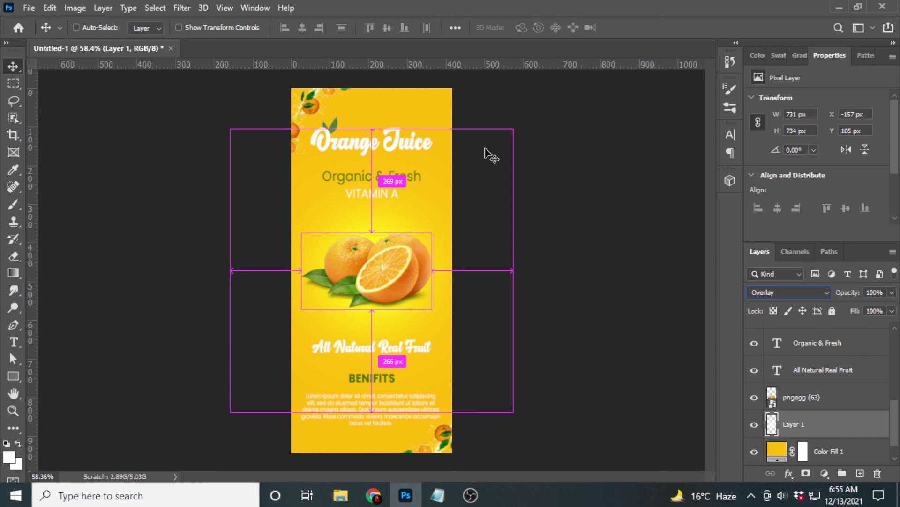
{"action": "left_click", "coordinate": [572, 299], "text": "ctrl"}
- Scale the glow up to about 763 × 766 px and lower its fill to 76%
{"action": "left_click", "coordinate": [822, 435]}
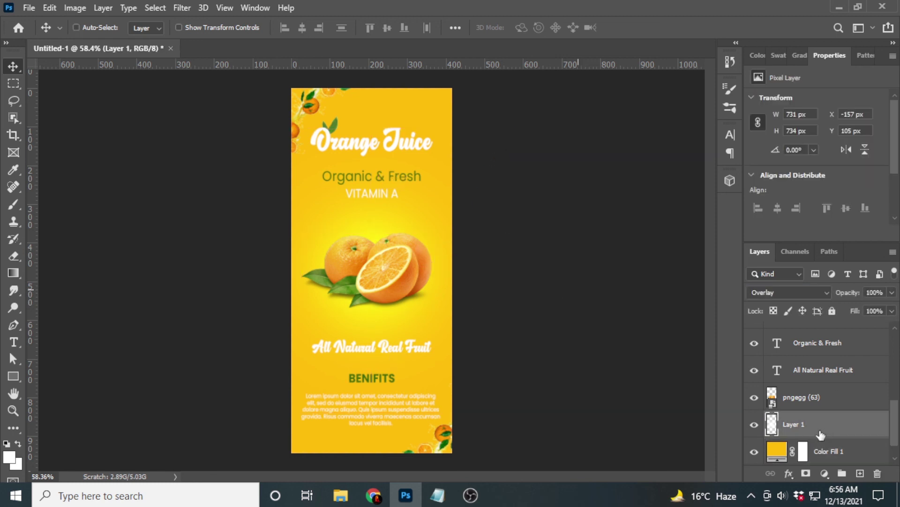
{"action": "key", "text": "ctrl+t"}
{"action": "mouse_move", "coordinate": [516, 125]}
{"action": "left_mouse_down"}
{"action": "mouse_move", "coordinate": [552, 75]}
{"action": "mouse_move", "coordinate": [557, 149]}
{"action": "mouse_move", "coordinate": [567, 147]}
{"action": "left_mouse_up"}
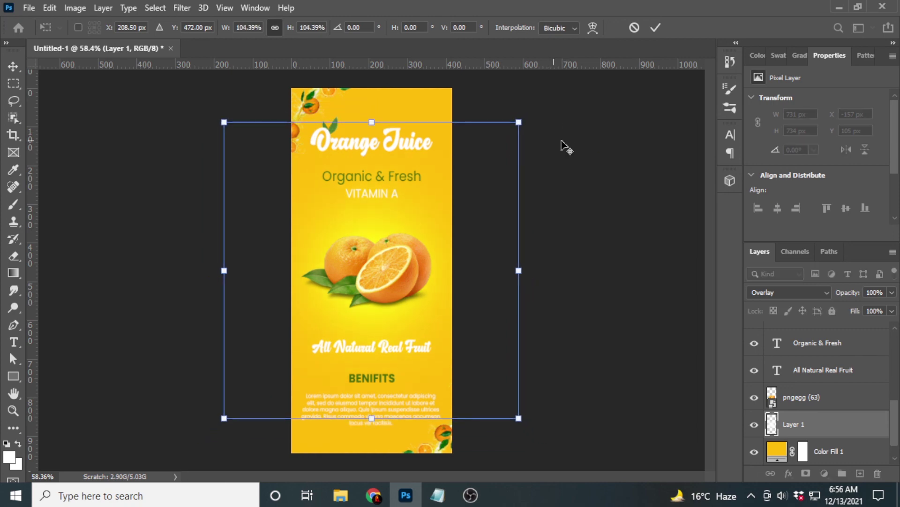
{"action": "left_click", "coordinate": [656, 28]}
{"action": "scroll", "coordinate": [409, 92], "scroll_direction": "down", "scroll_amount": 2}
{"action": "scroll", "coordinate": [358, 157], "scroll_direction": "up", "scroll_amount": 3}
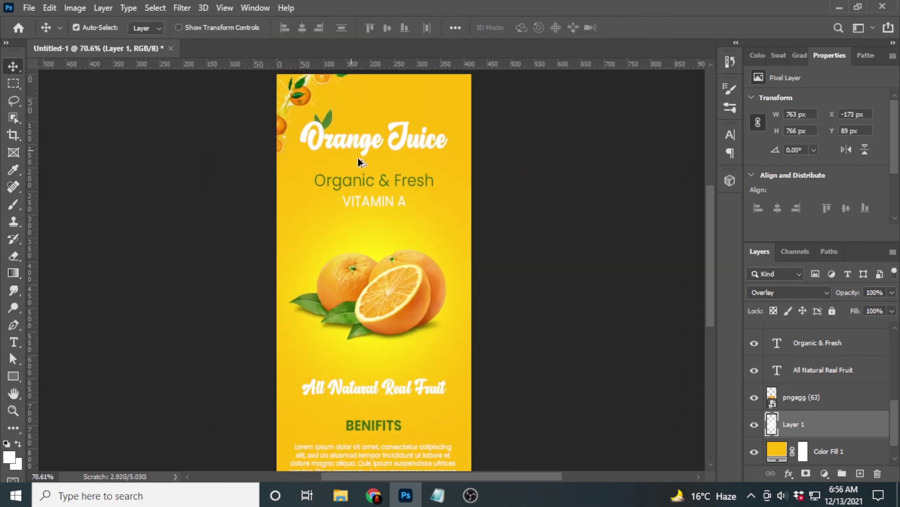
{"action": "scroll", "coordinate": [826, 375], "scroll_direction": "up", "scroll_amount": 1}
{"action": "scroll", "coordinate": [826, 375], "scroll_direction": "up", "scroll_amount": 5}
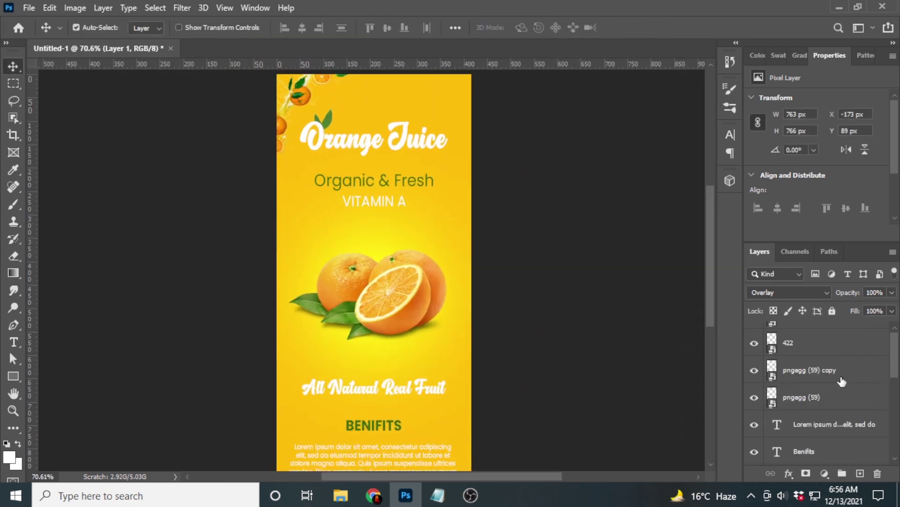
{"action": "scroll", "coordinate": [837, 372], "scroll_direction": "up", "scroll_amount": 3}
{"action": "scroll", "coordinate": [533, 372], "scroll_direction": "down", "scroll_amount": 2}
{"action": "scroll", "coordinate": [418, 334], "scroll_direction": "down", "scroll_amount": 1}
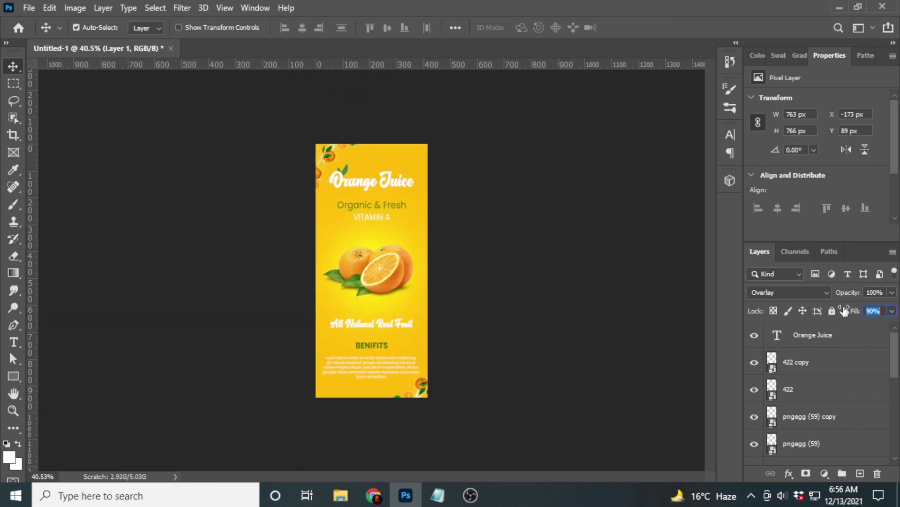
{"action": "scroll", "coordinate": [546, 271], "scroll_direction": "up", "scroll_amount": 1}
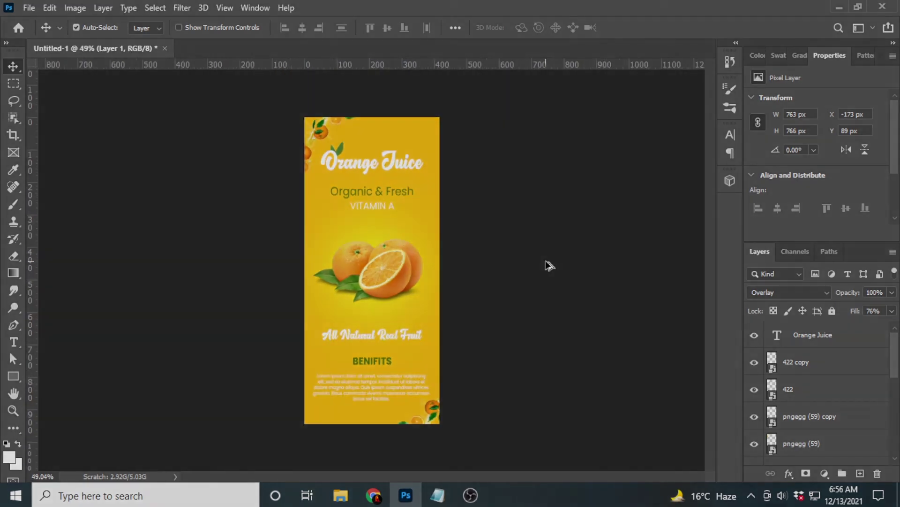